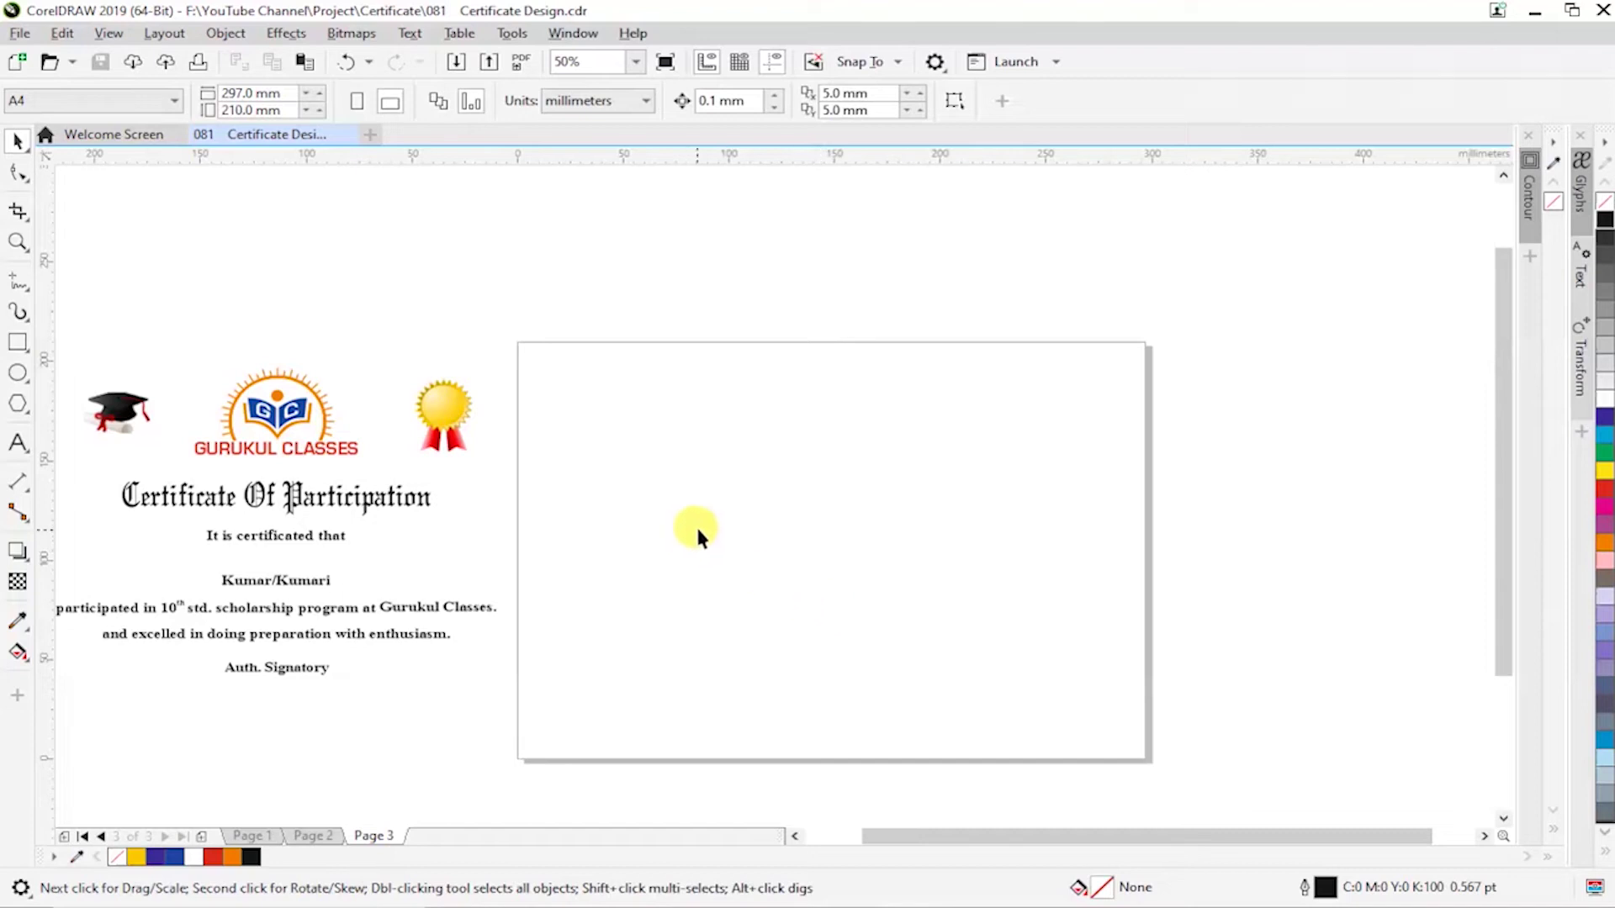
- Create a 297 × 210 mm rectangle exactly covering the empty page and zoom in on it
{"action": "key", "text": "z"}
{"action": "left_click_drag", "start_coordinate": [66, 347], "coordinate": [522, 693]}
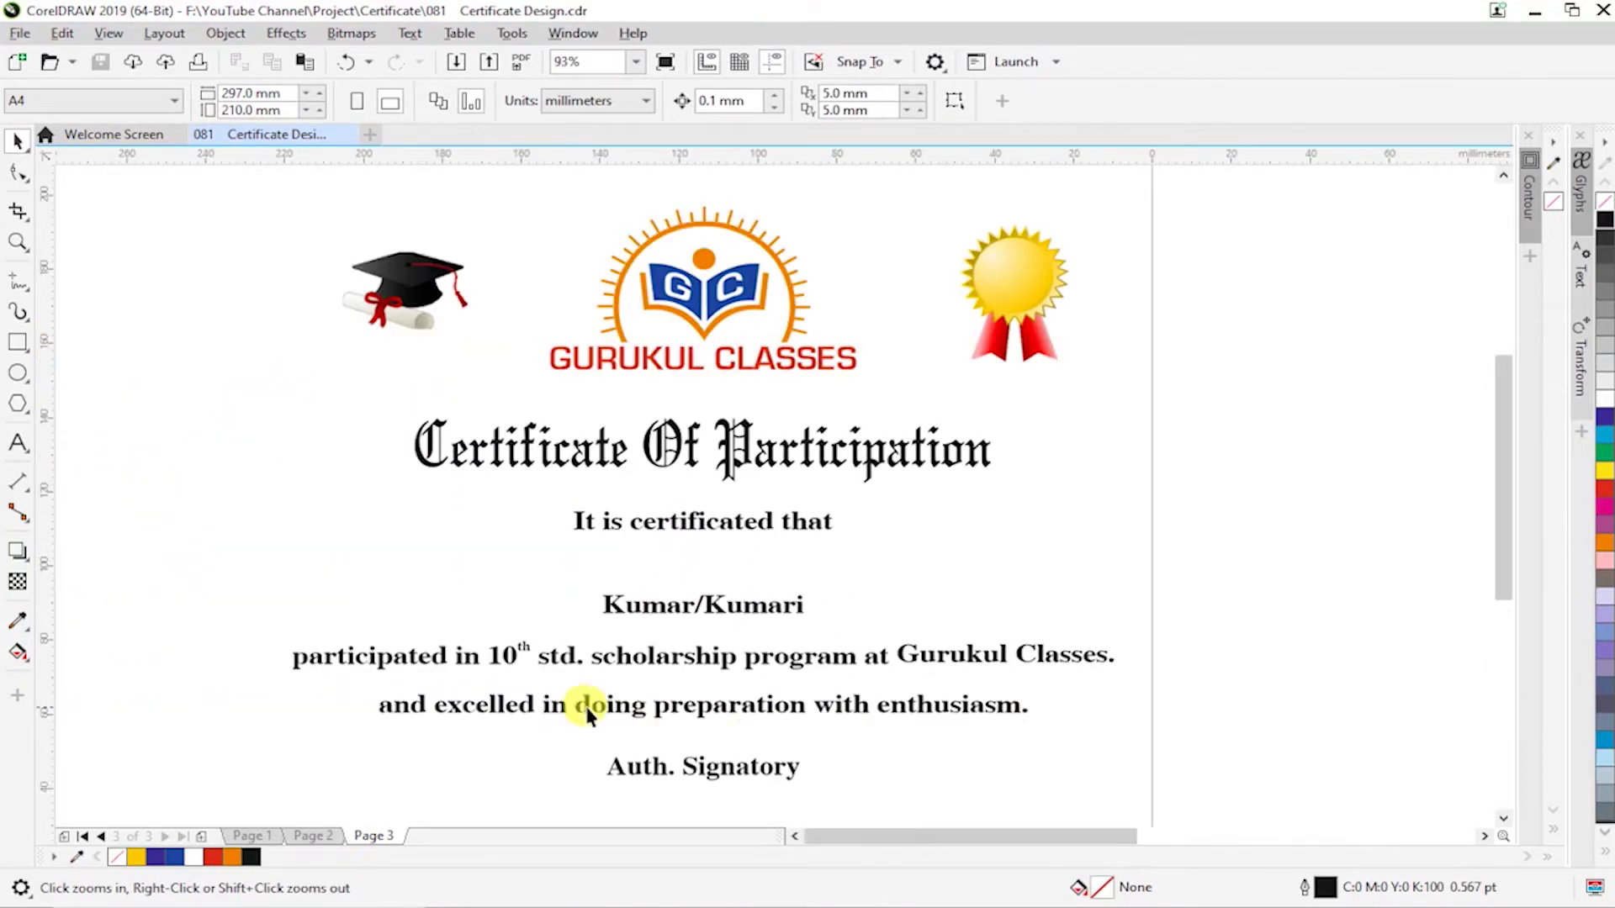
{"action": "right_click", "coordinate": [1208, 656]}
{"action": "left_click", "coordinate": [1208, 656]}
{"action": "right_click", "coordinate": [1174, 628]}
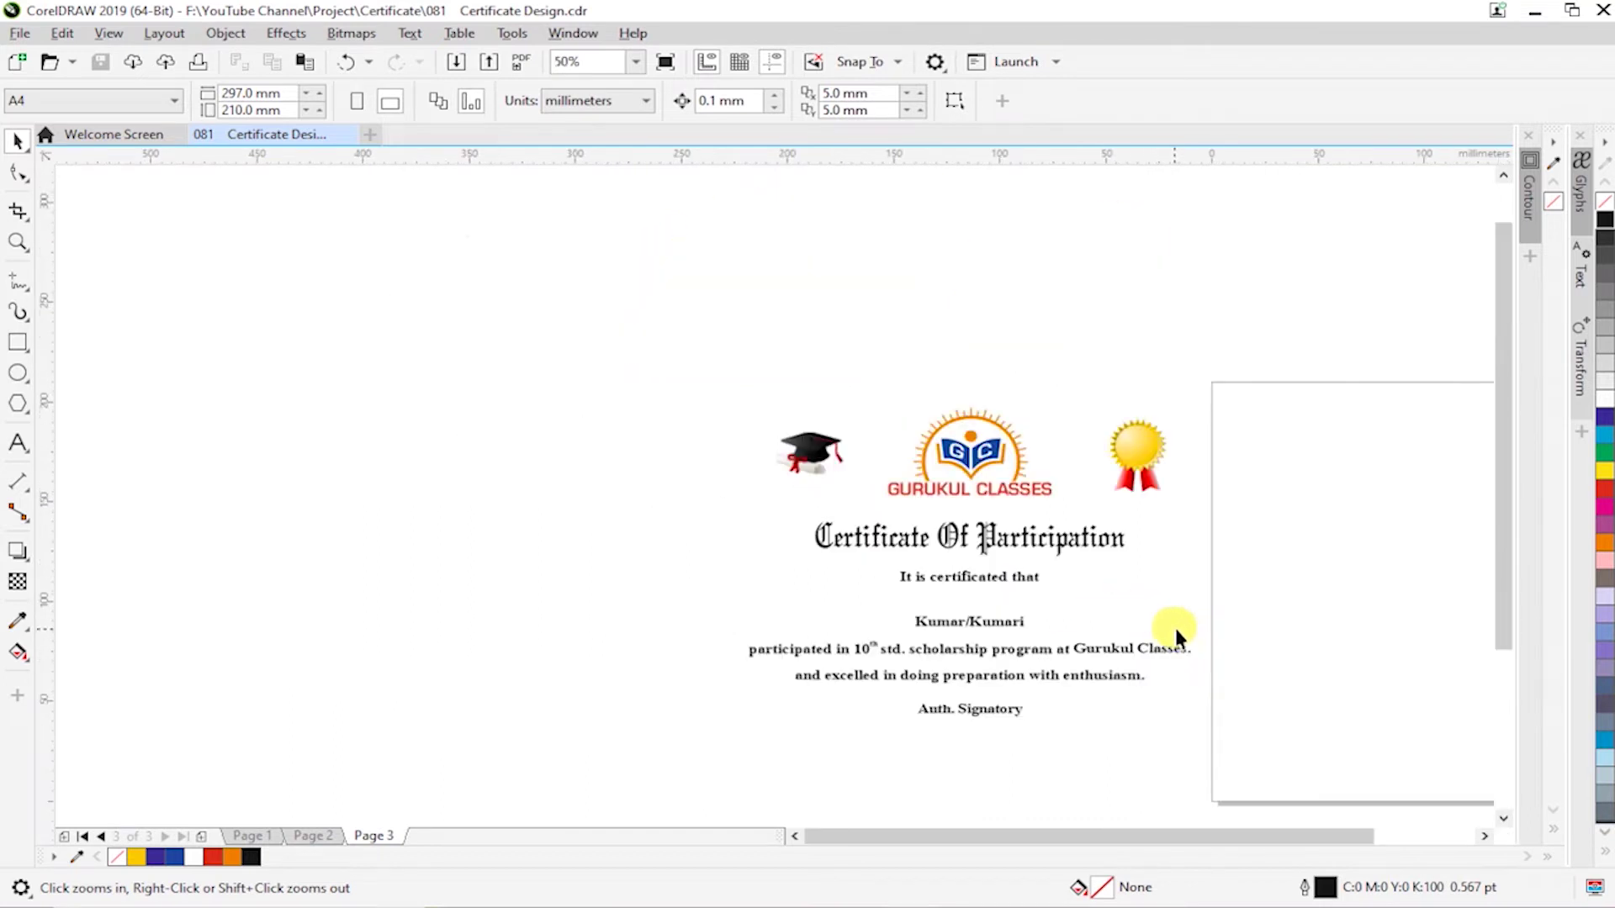
{"action": "mouse_move", "coordinate": [934, 350]}
{"action": "left_mouse_down"}
{"action": "mouse_move", "coordinate": [1605, 815]}
{"action": "mouse_move", "coordinate": [1303, 725]}
{"action": "left_mouse_up"}
{"action": "key", "text": "space"}
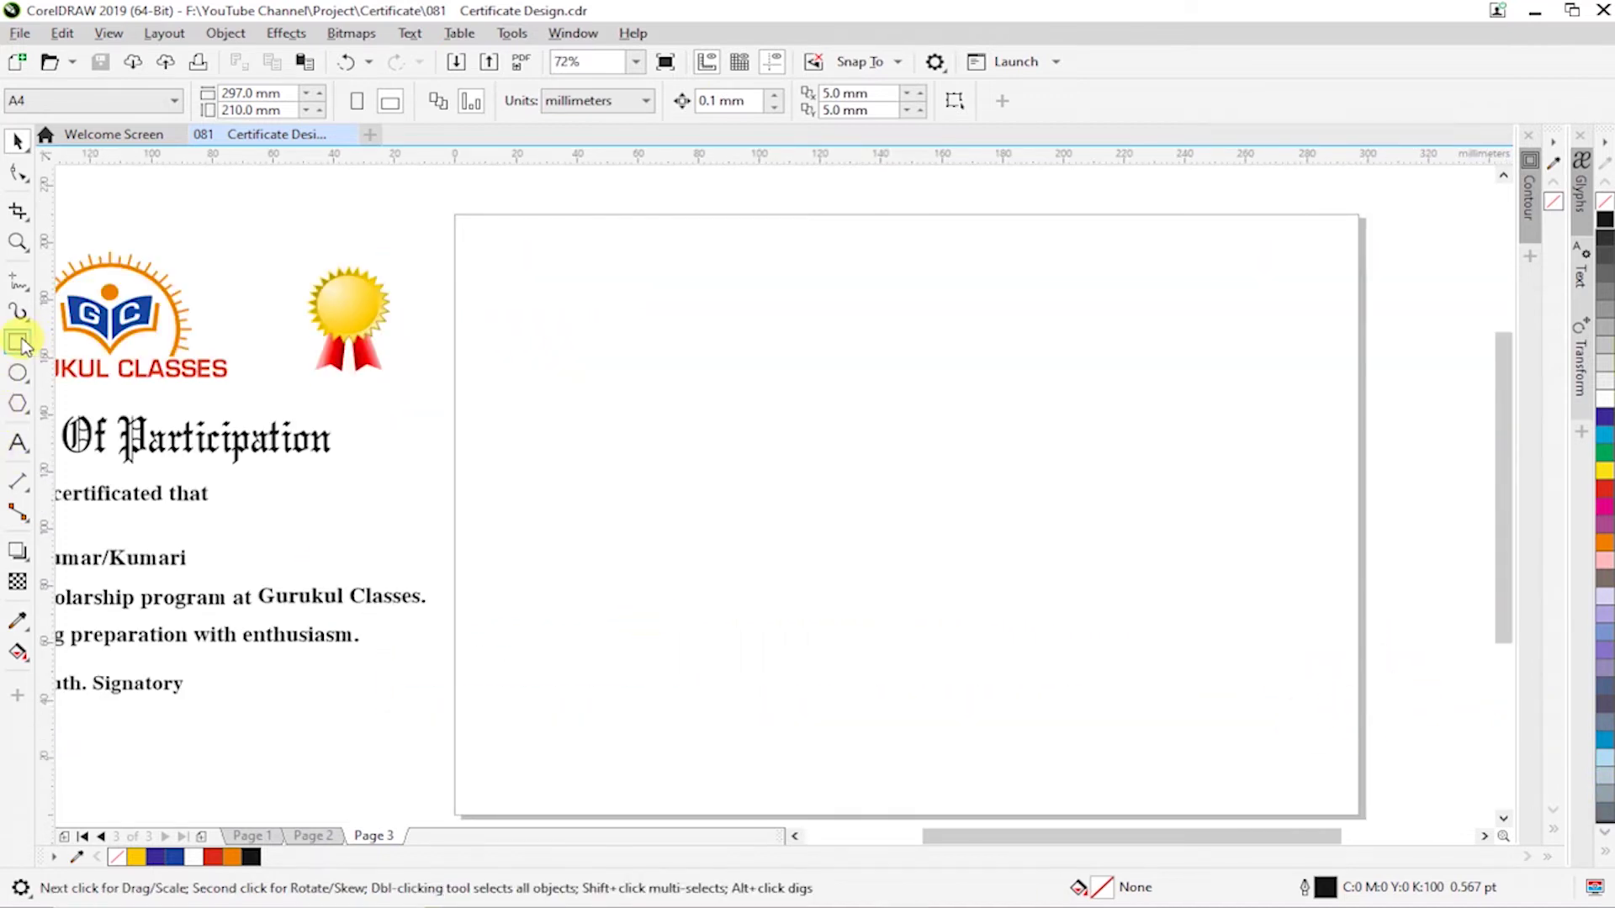
{"action": "double_click", "coordinate": [18, 343]}
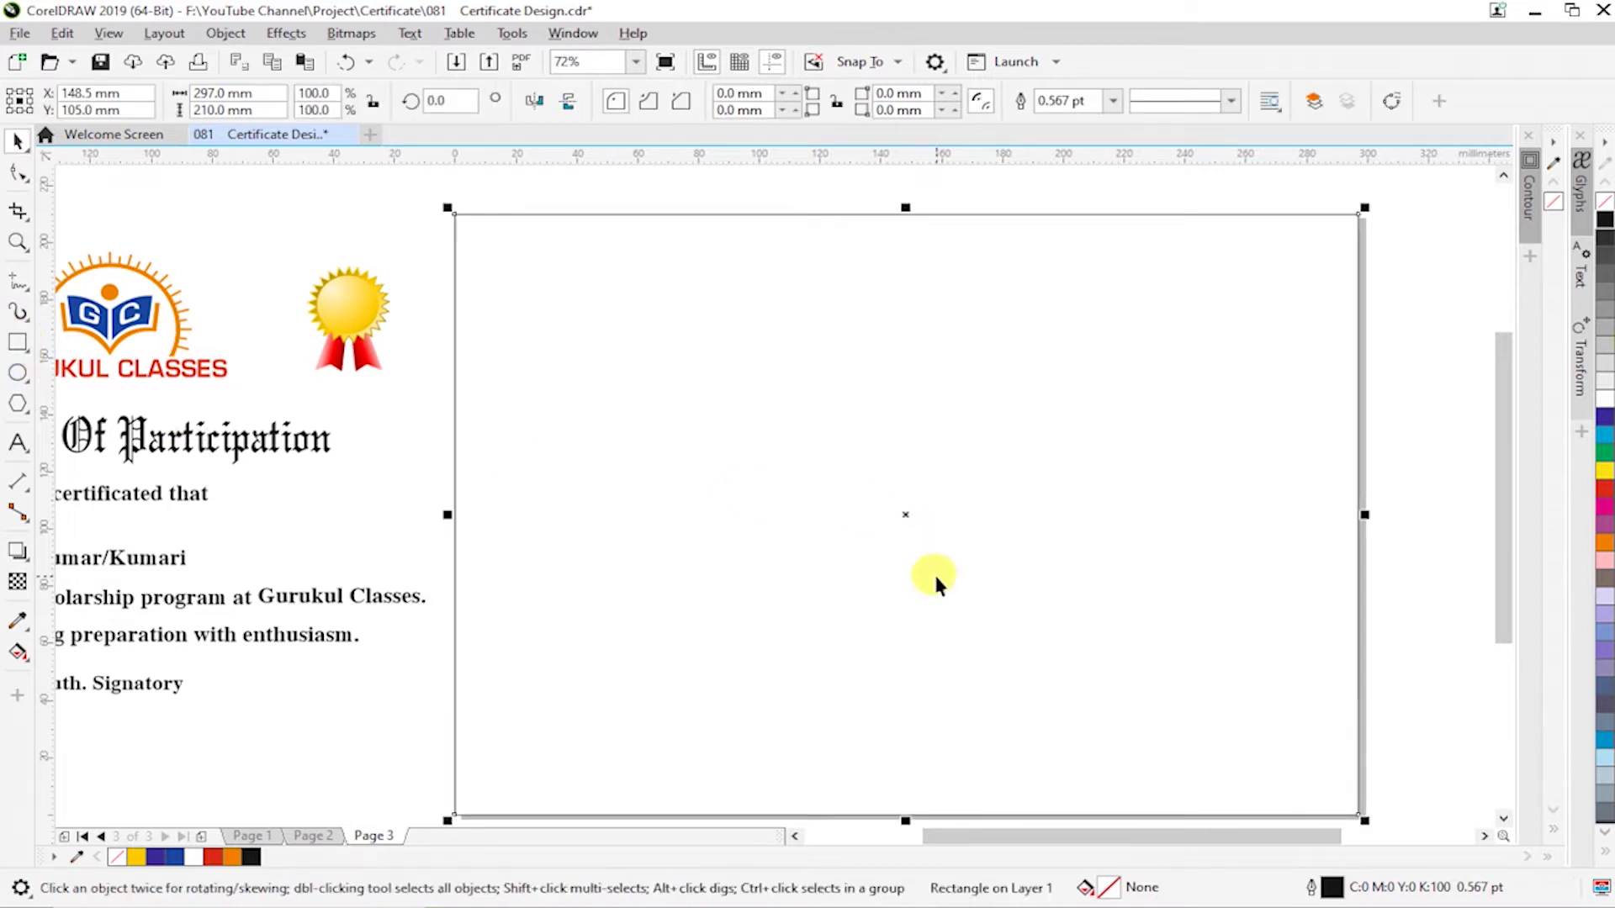
{"action": "left_click", "coordinate": [1503, 817]}
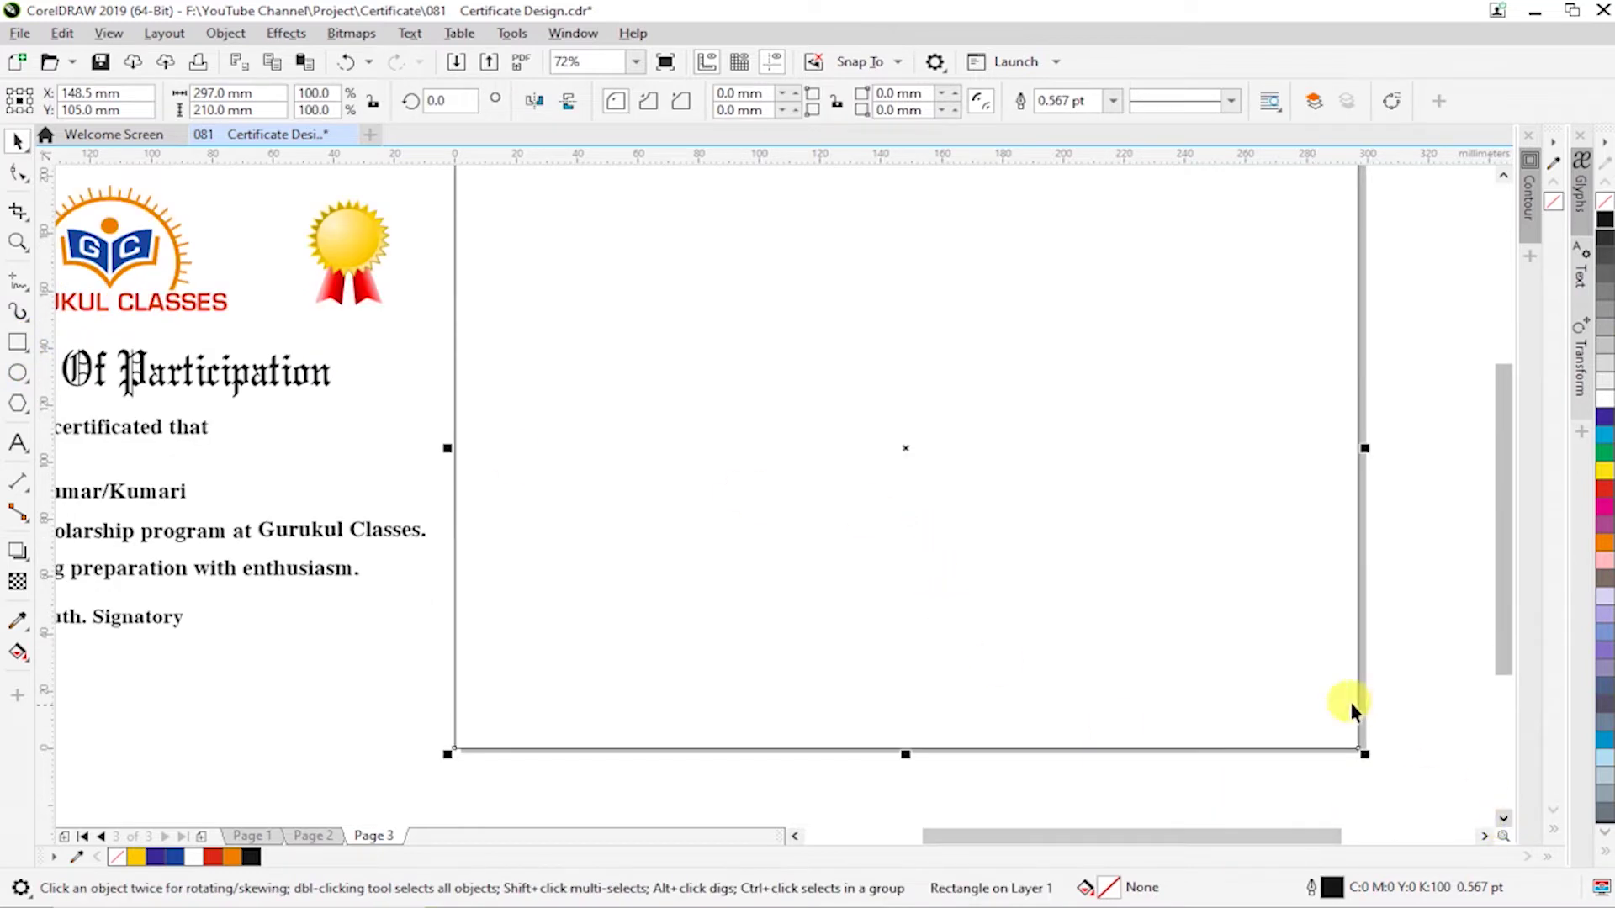
{"action": "scroll", "coordinate": [1349, 698], "scroll_direction": "down", "scroll_amount": 3}
{"action": "key", "text": "z"}
{"action": "left_click_drag", "start_coordinate": [860, 390], "coordinate": [1410, 758]}
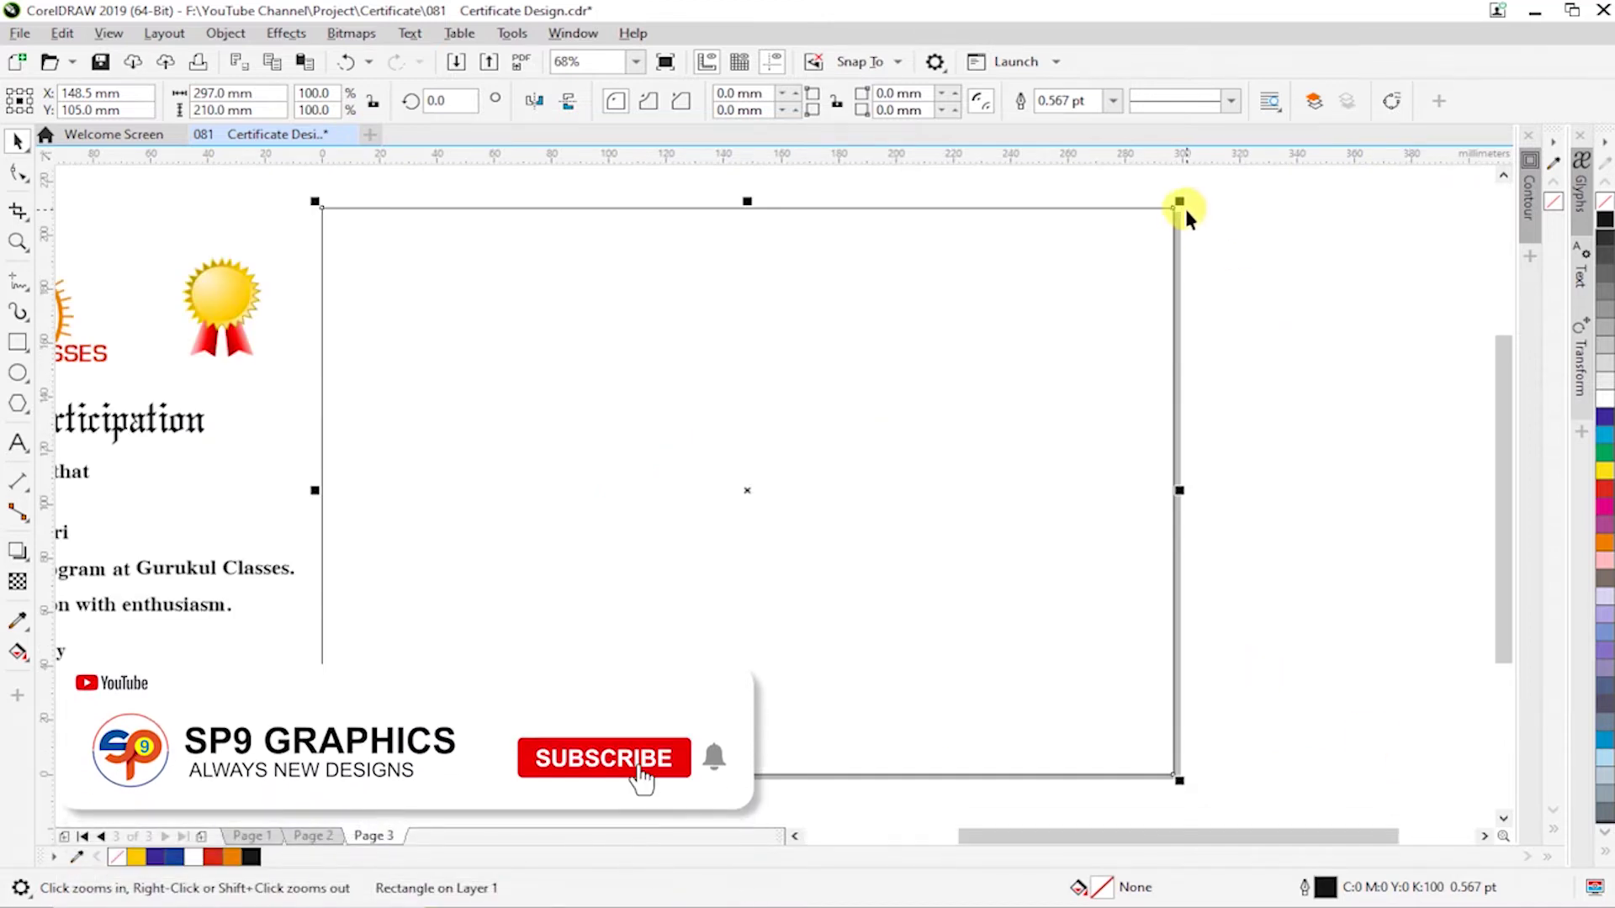
- Apply an inside contour with a 7 mm offset to the page-sized rectangle
{"action": "left_click", "coordinate": [1534, 199]}
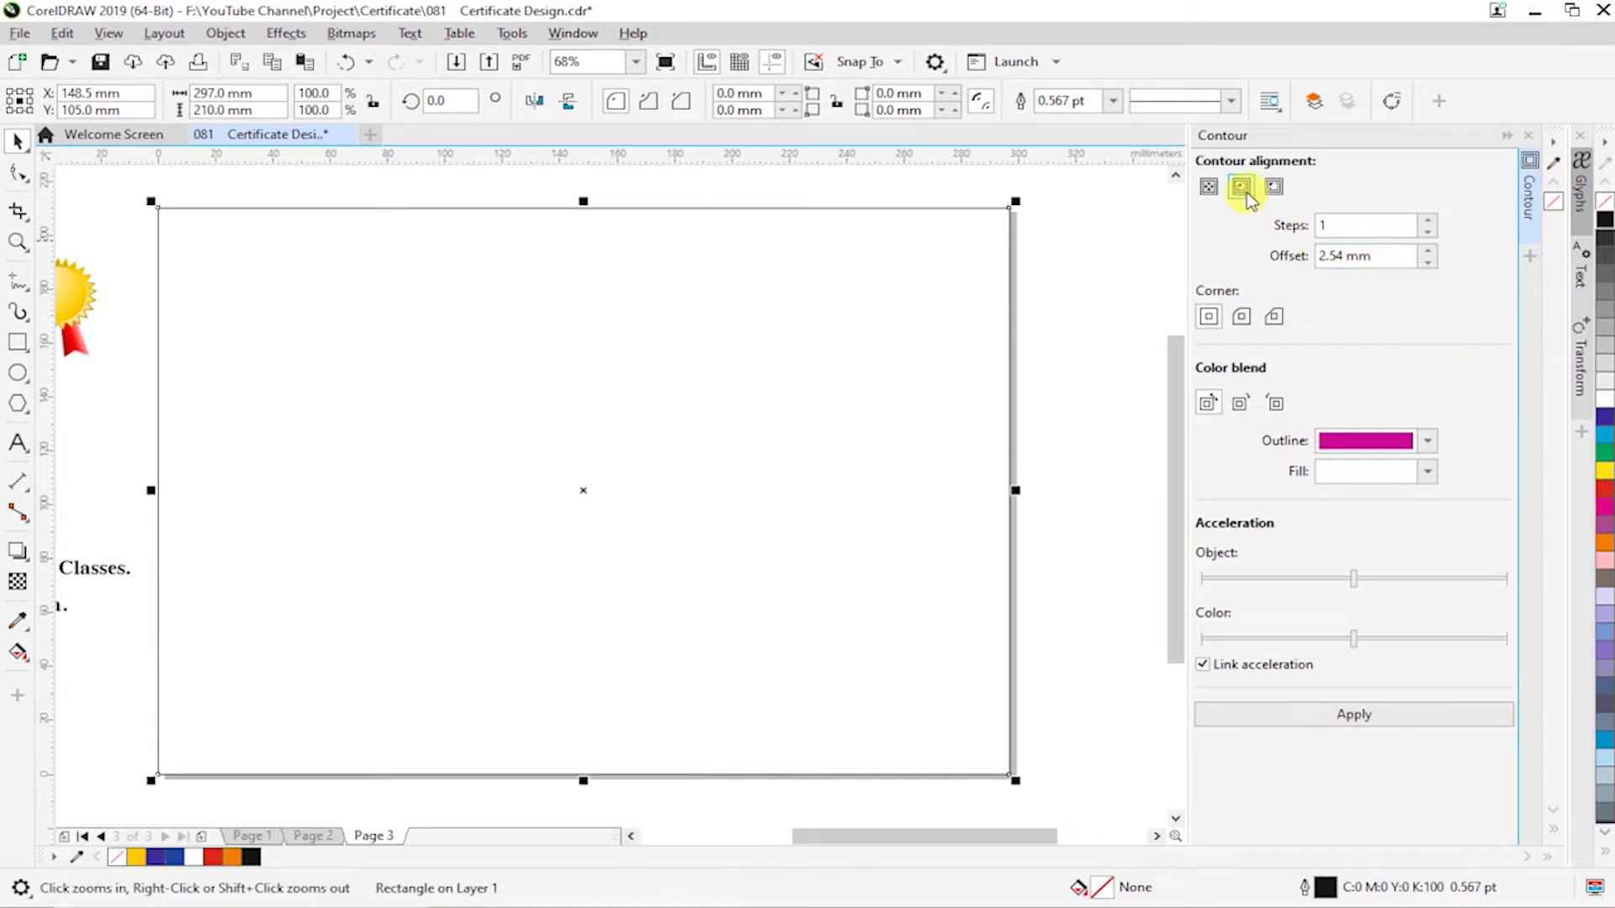
{"action": "left_click", "coordinate": [1241, 188]}
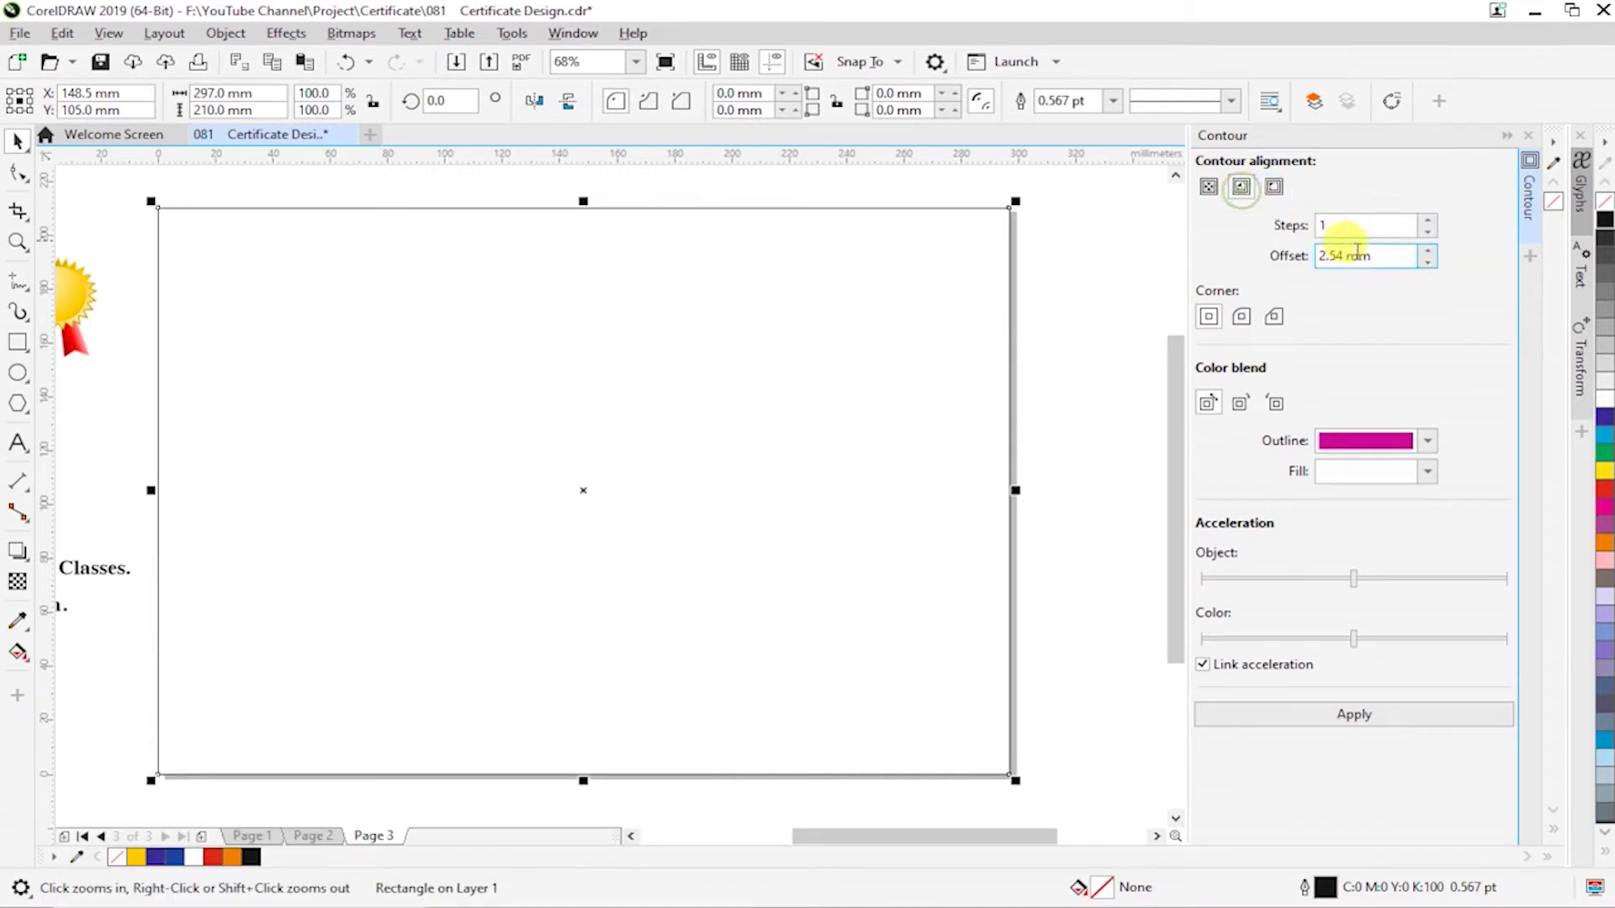
{"action": "type", "text": "5"}
{"action": "left_click", "coordinate": [1274, 714]}
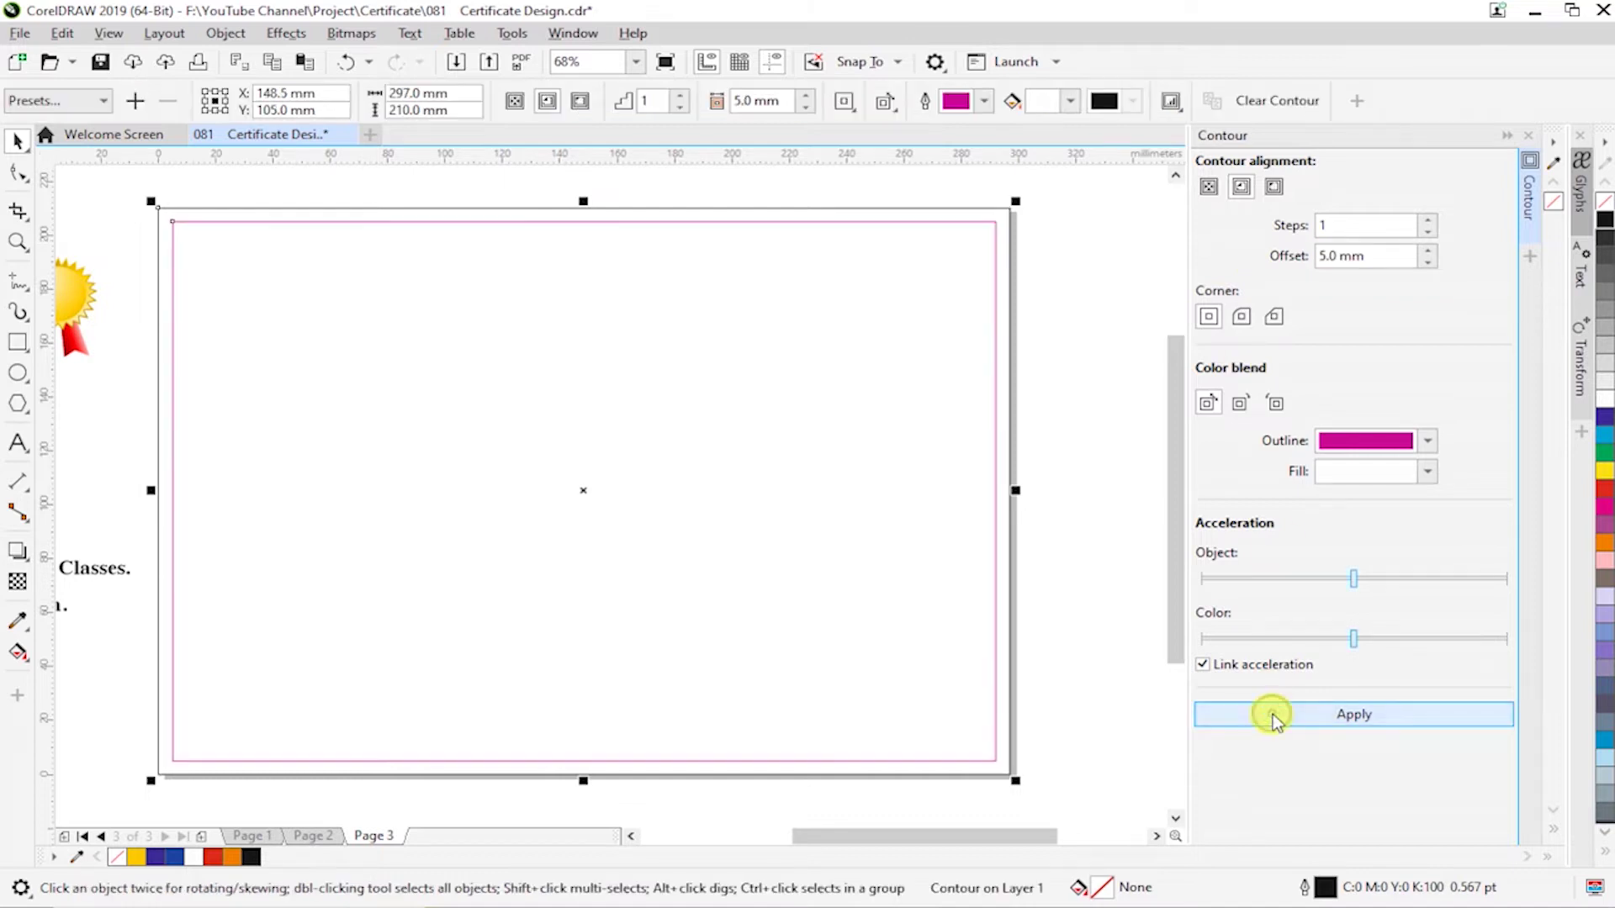
{"action": "left_click", "coordinate": [1375, 257]}
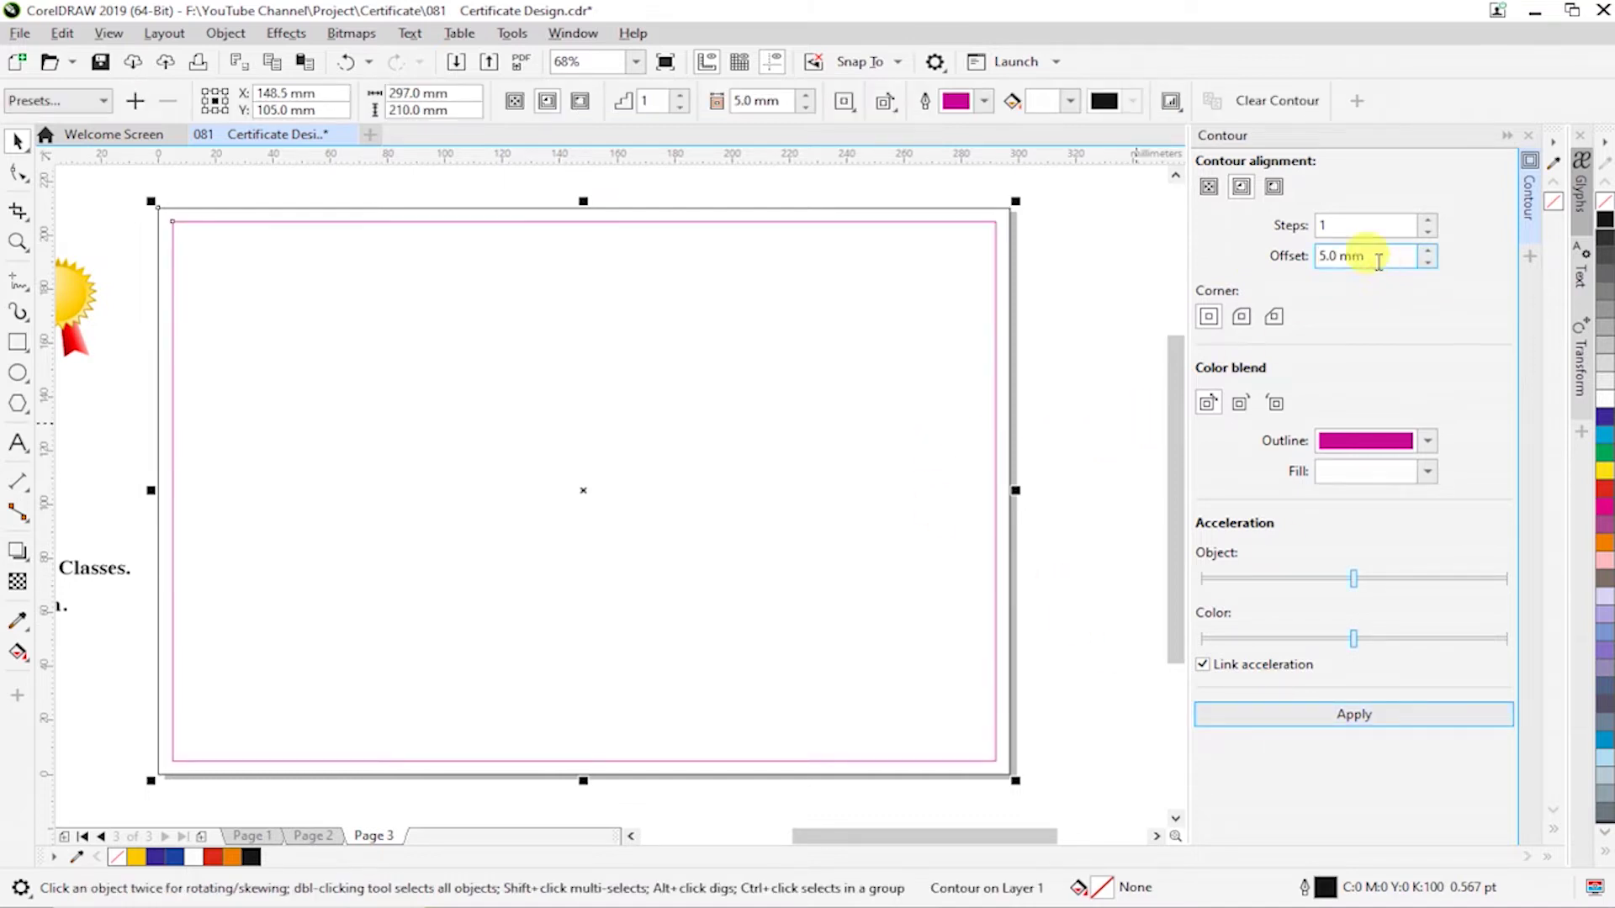
{"action": "type", "text": "7"}
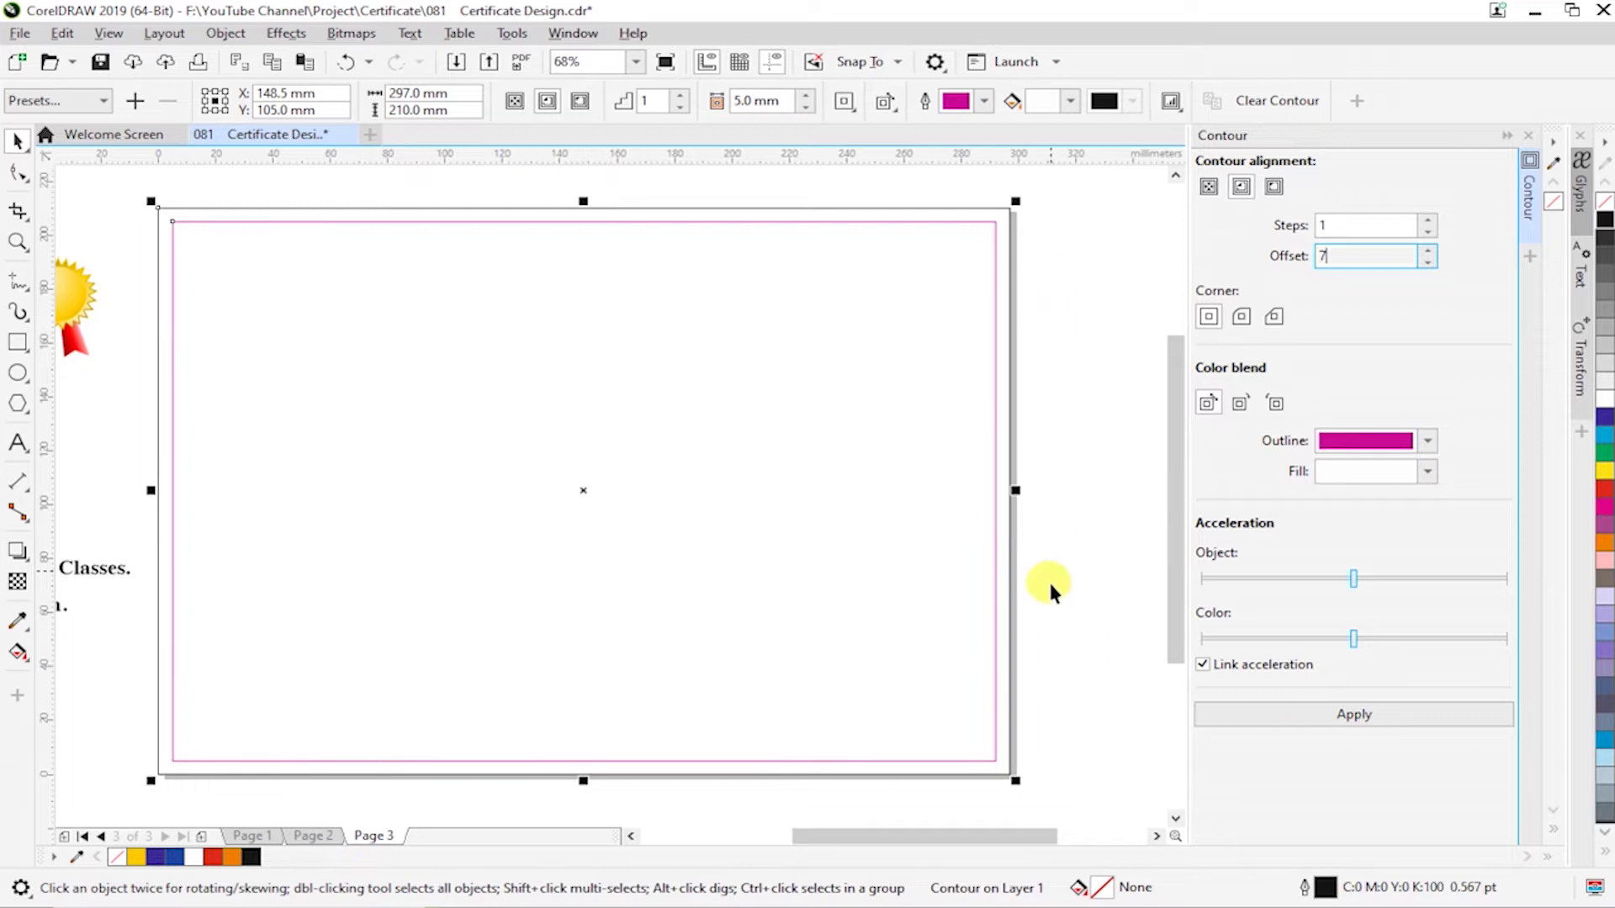
{"action": "left_click", "coordinate": [1304, 714]}
- Break the contour apart, leaving a separate 283 × 196 mm pink rectangle
{"action": "left_click", "coordinate": [1091, 378]}
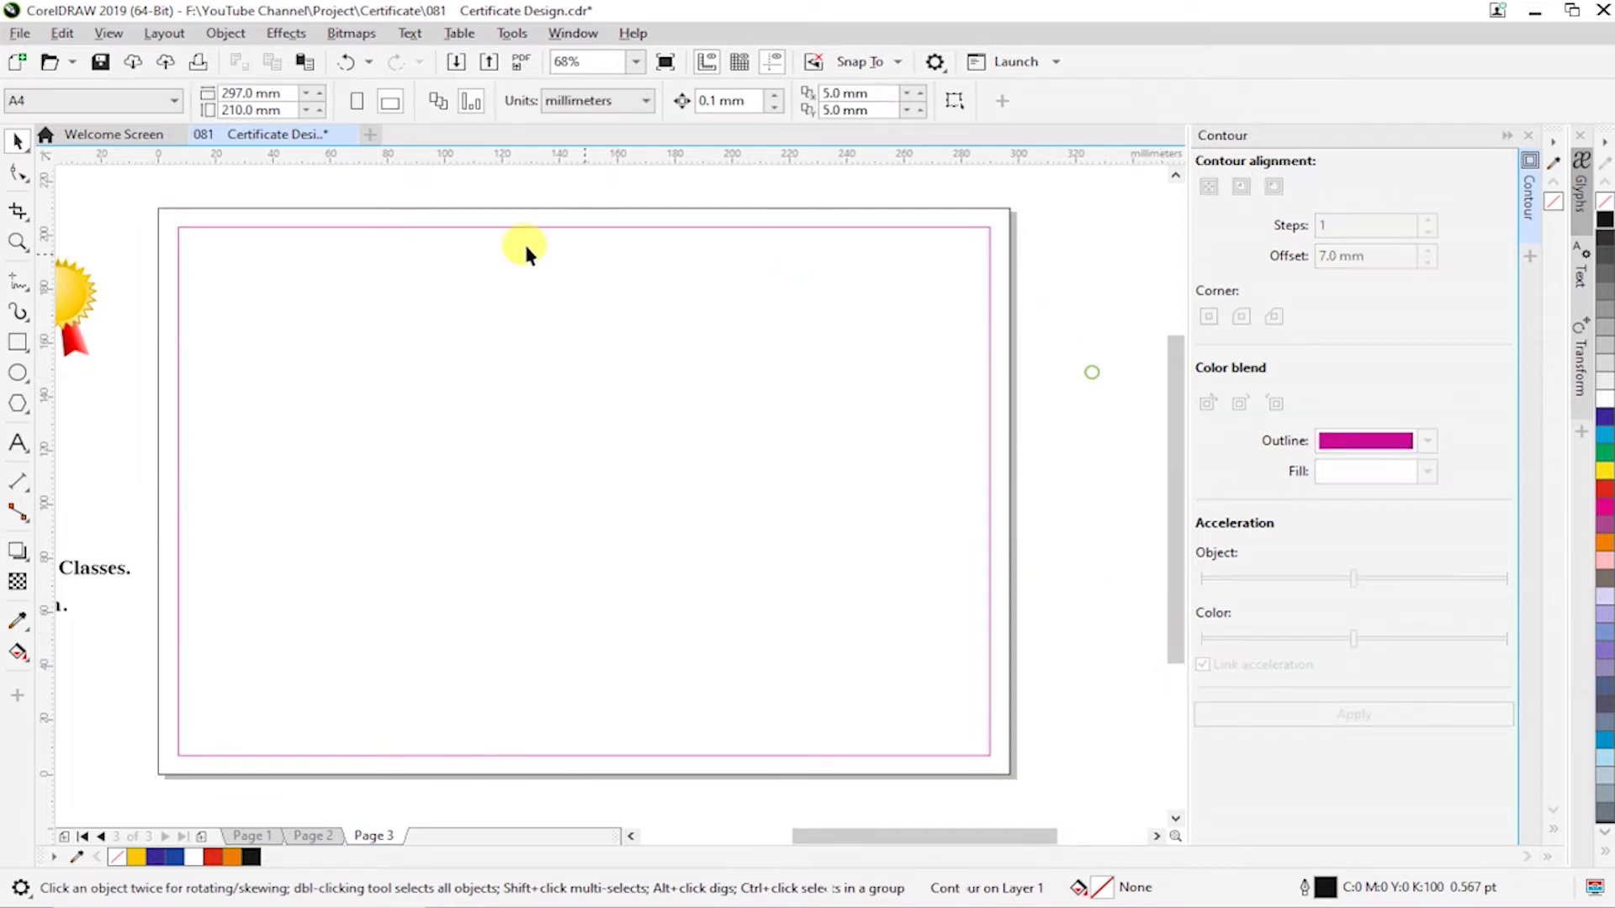
{"action": "left_click", "coordinate": [454, 224]}
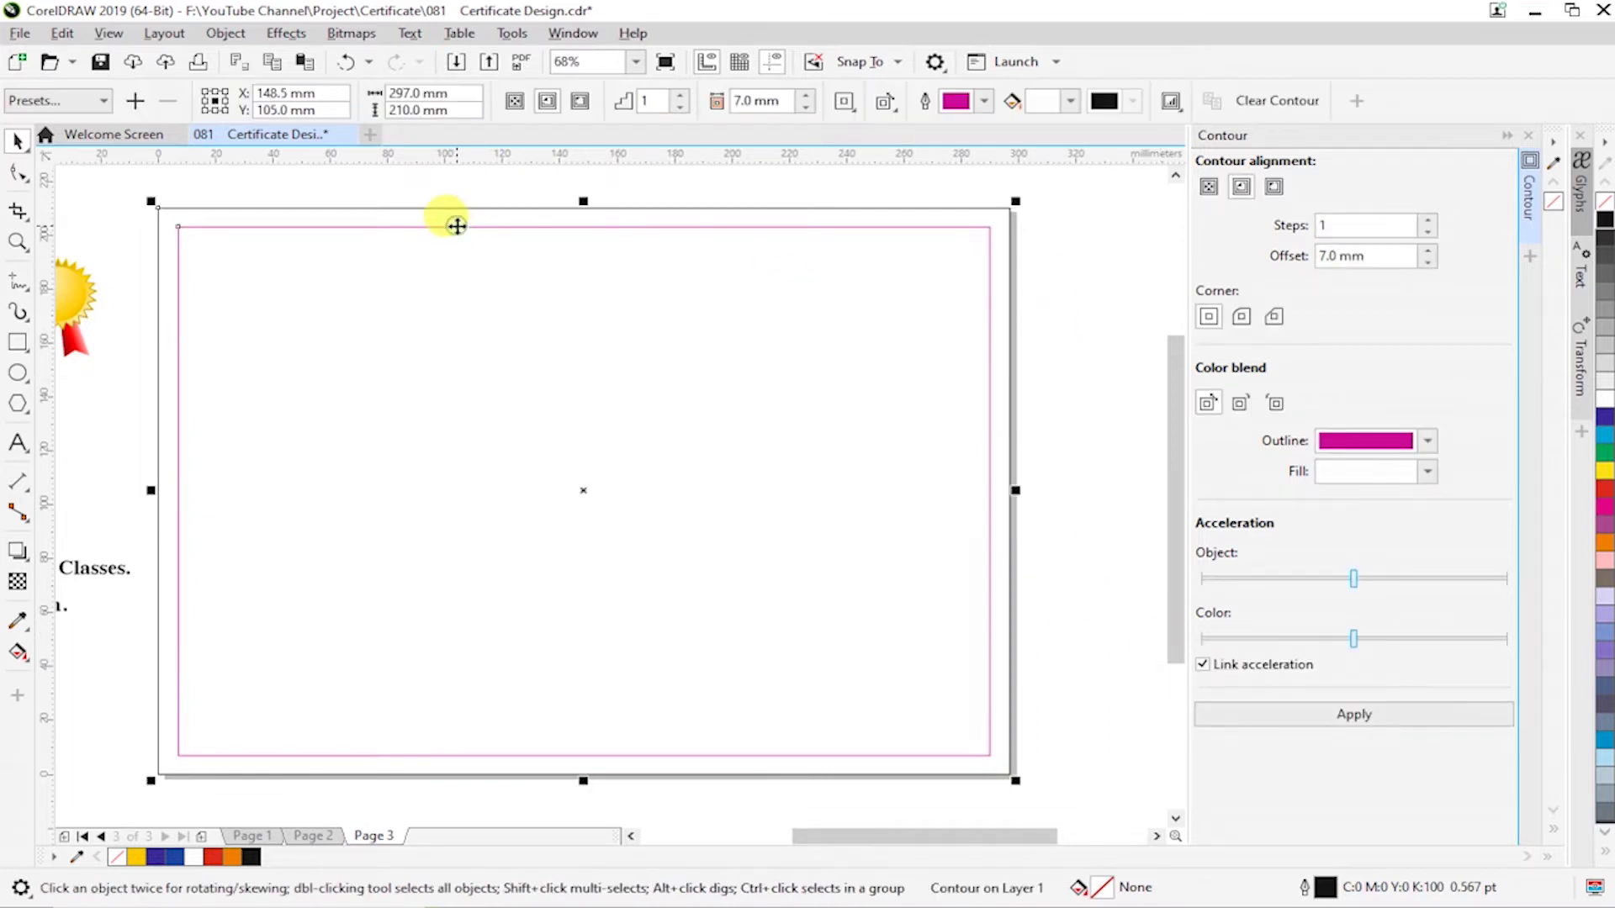
{"action": "right_click", "coordinate": [457, 227]}
{"action": "left_click", "coordinate": [536, 241]}
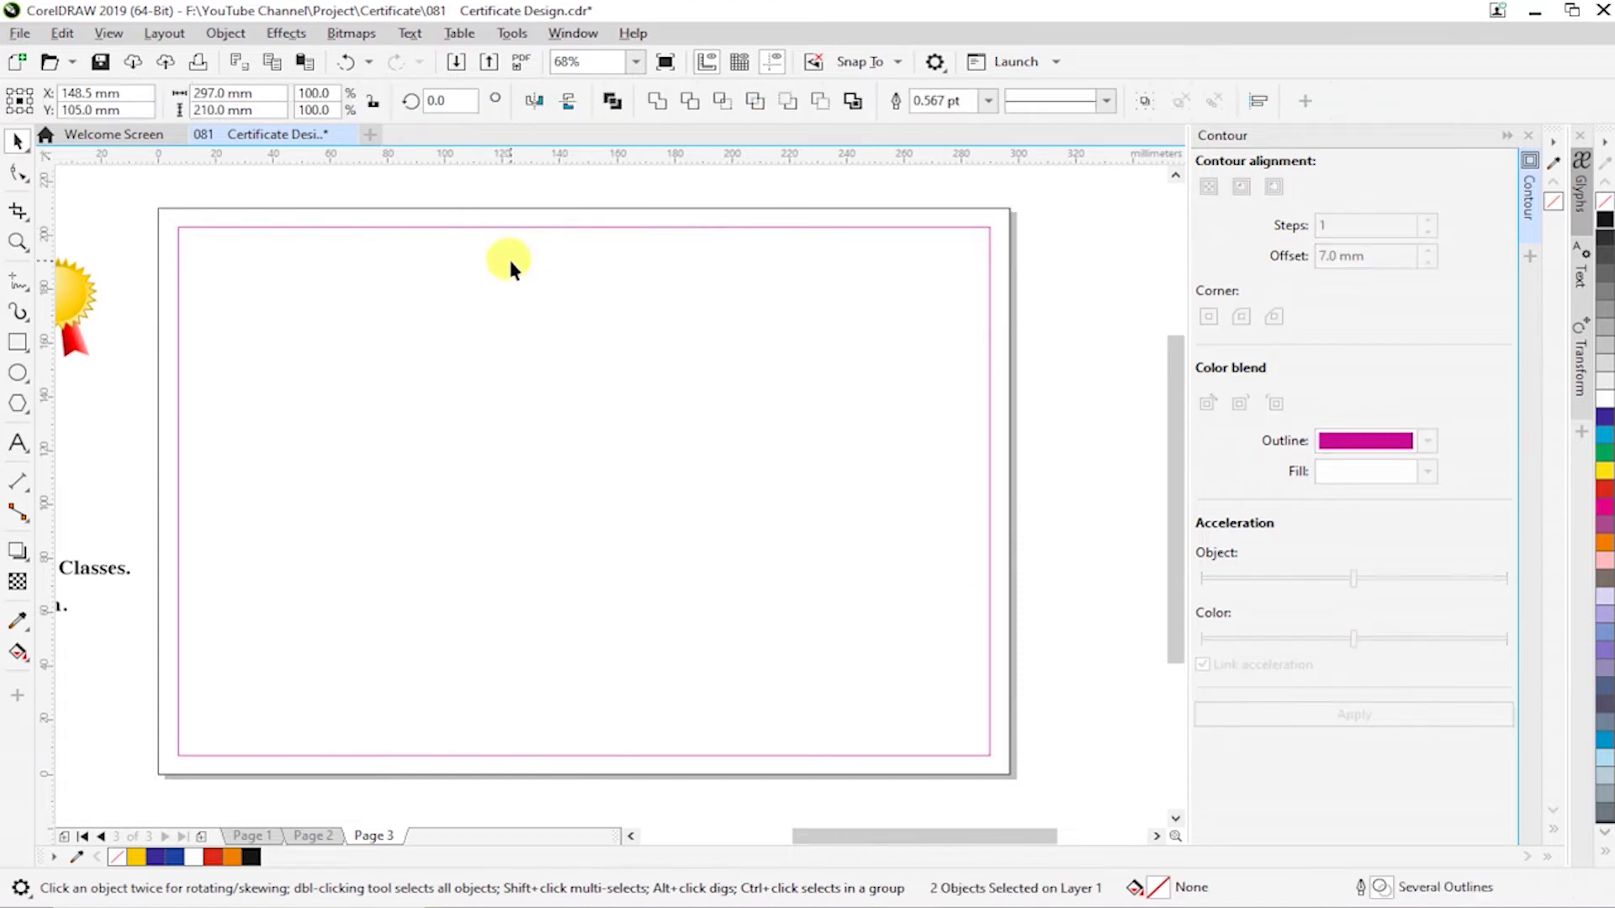
{"action": "left_click", "coordinate": [385, 226]}
{"action": "scroll", "coordinate": [319, 278], "scroll_direction": "down", "scroll_amount": 3}
- Apply a 6 mm inside contour to the pink rectangle and fill the band orange
{"action": "key", "text": "z"}
{"action": "left_click_drag", "start_coordinate": [192, 218], "coordinate": [764, 557]}
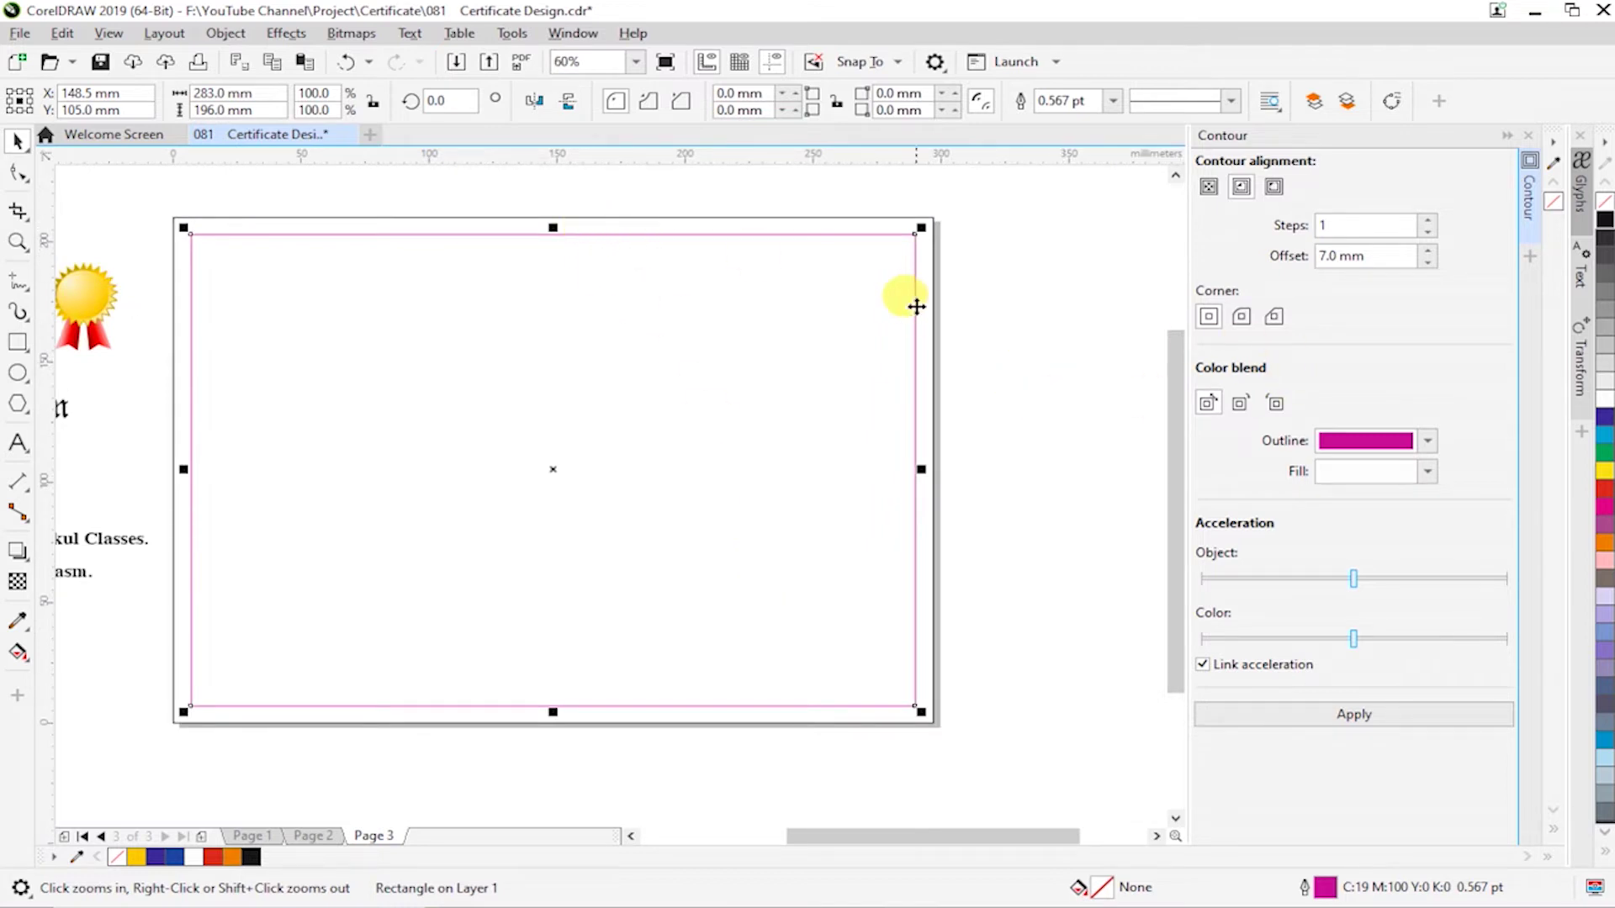
{"action": "left_click_drag", "start_coordinate": [1386, 257], "coordinate": [1243, 276]}
{"action": "left_click", "coordinate": [1374, 257]}
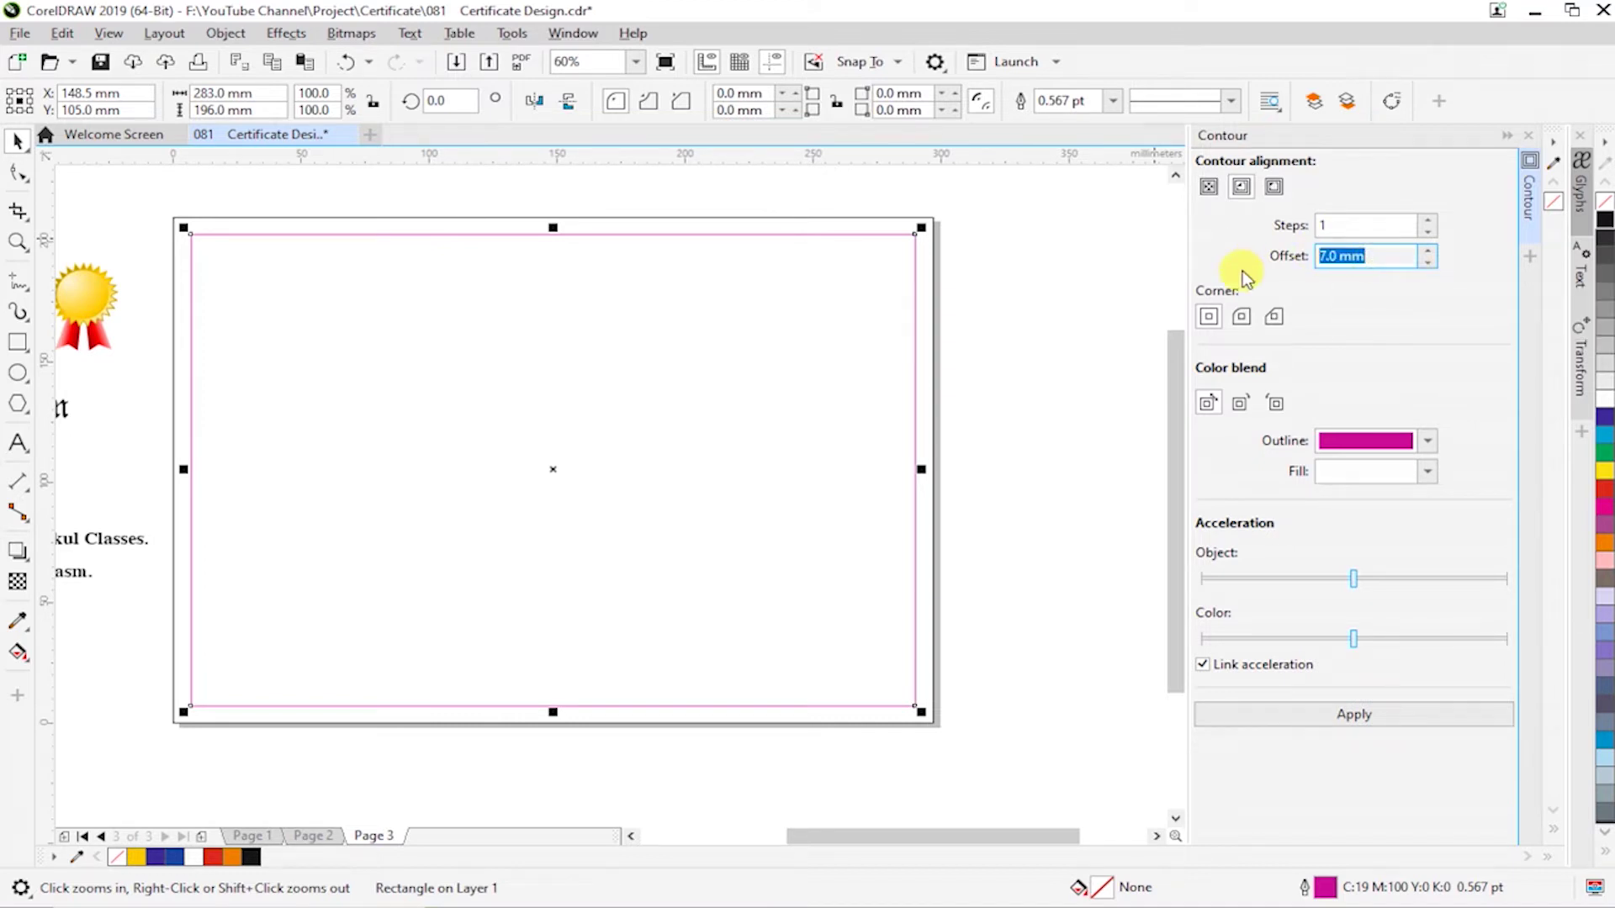
{"action": "type", "text": "6"}
{"action": "left_click", "coordinate": [1354, 713]}
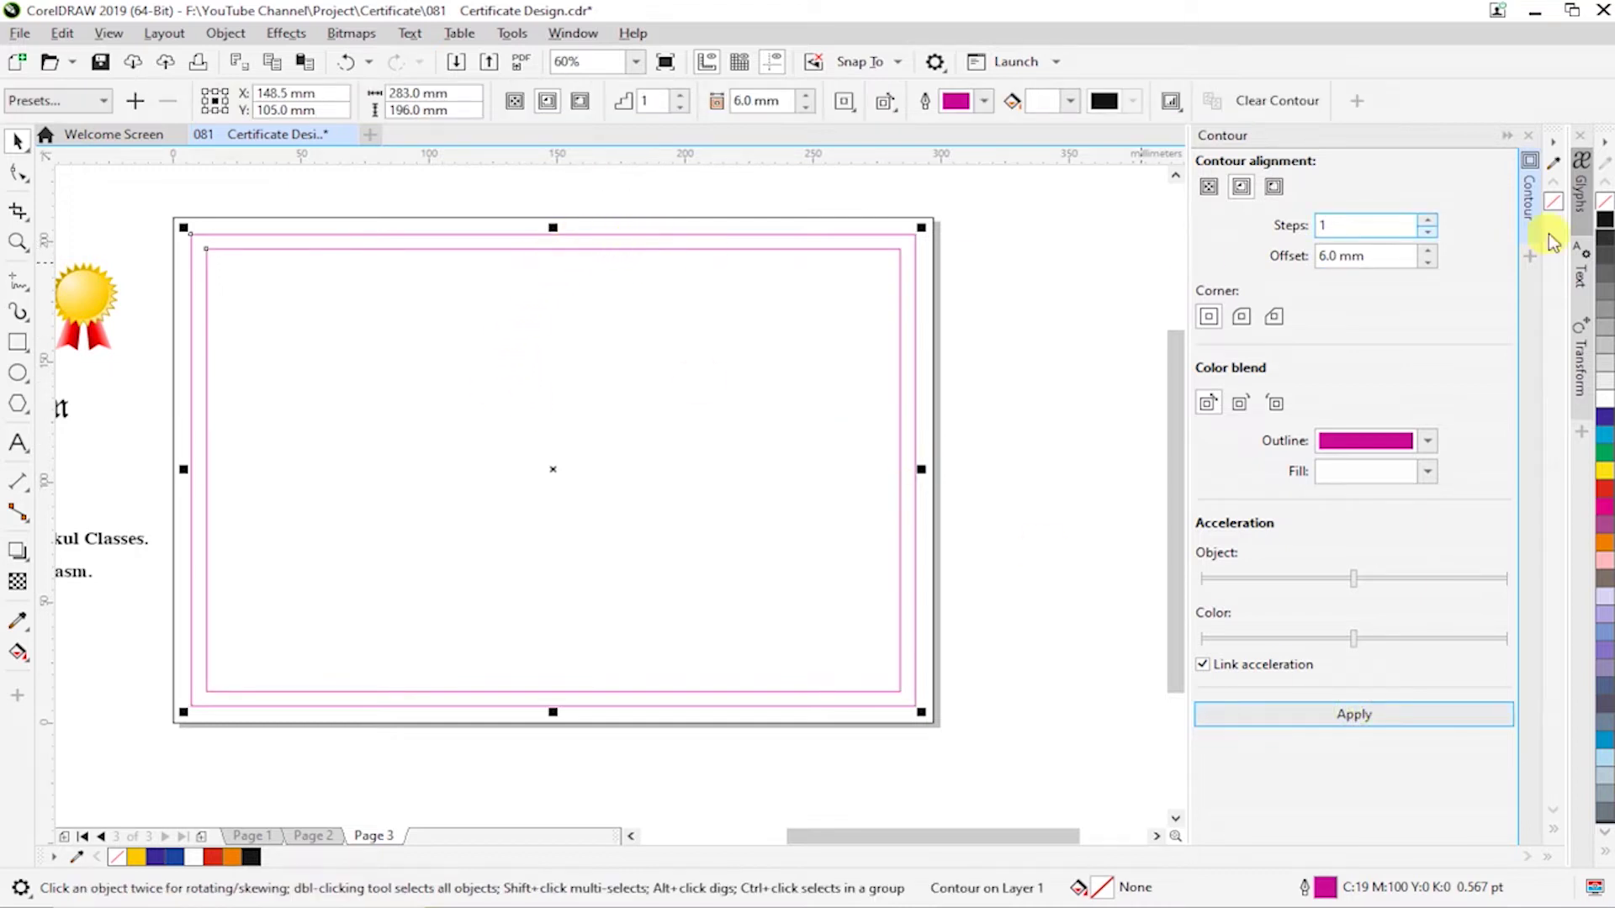
{"action": "left_click", "coordinate": [1603, 545]}
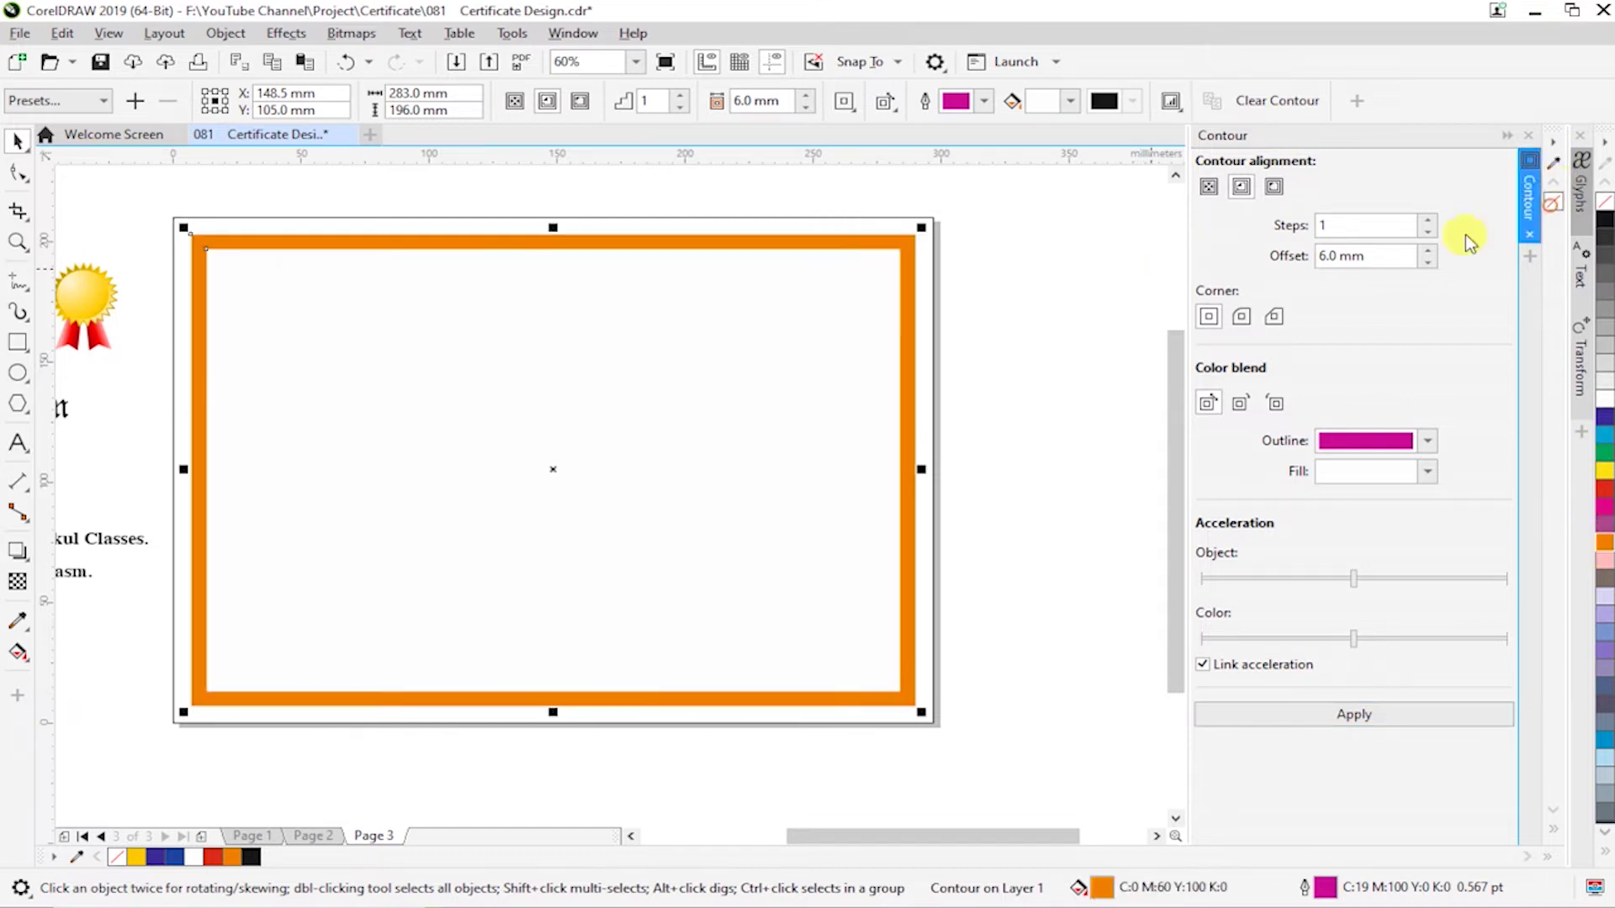
- Break the orange contour apart from its rectangle
{"action": "left_click", "coordinate": [692, 245]}
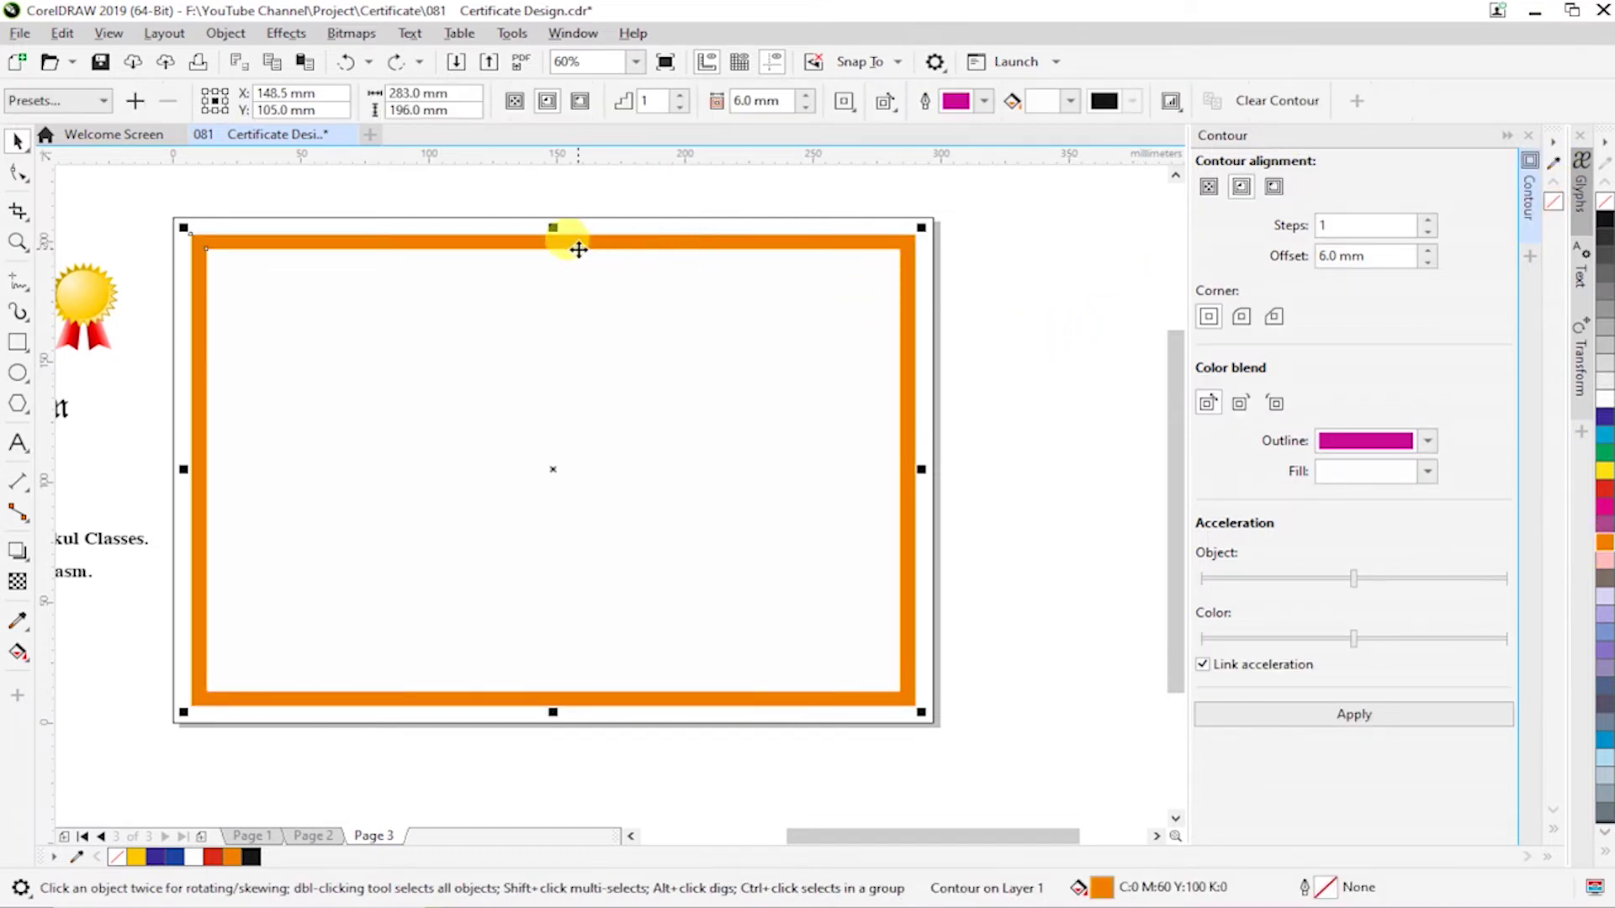
{"action": "right_click", "coordinate": [578, 249]}
{"action": "left_click", "coordinate": [667, 263]}
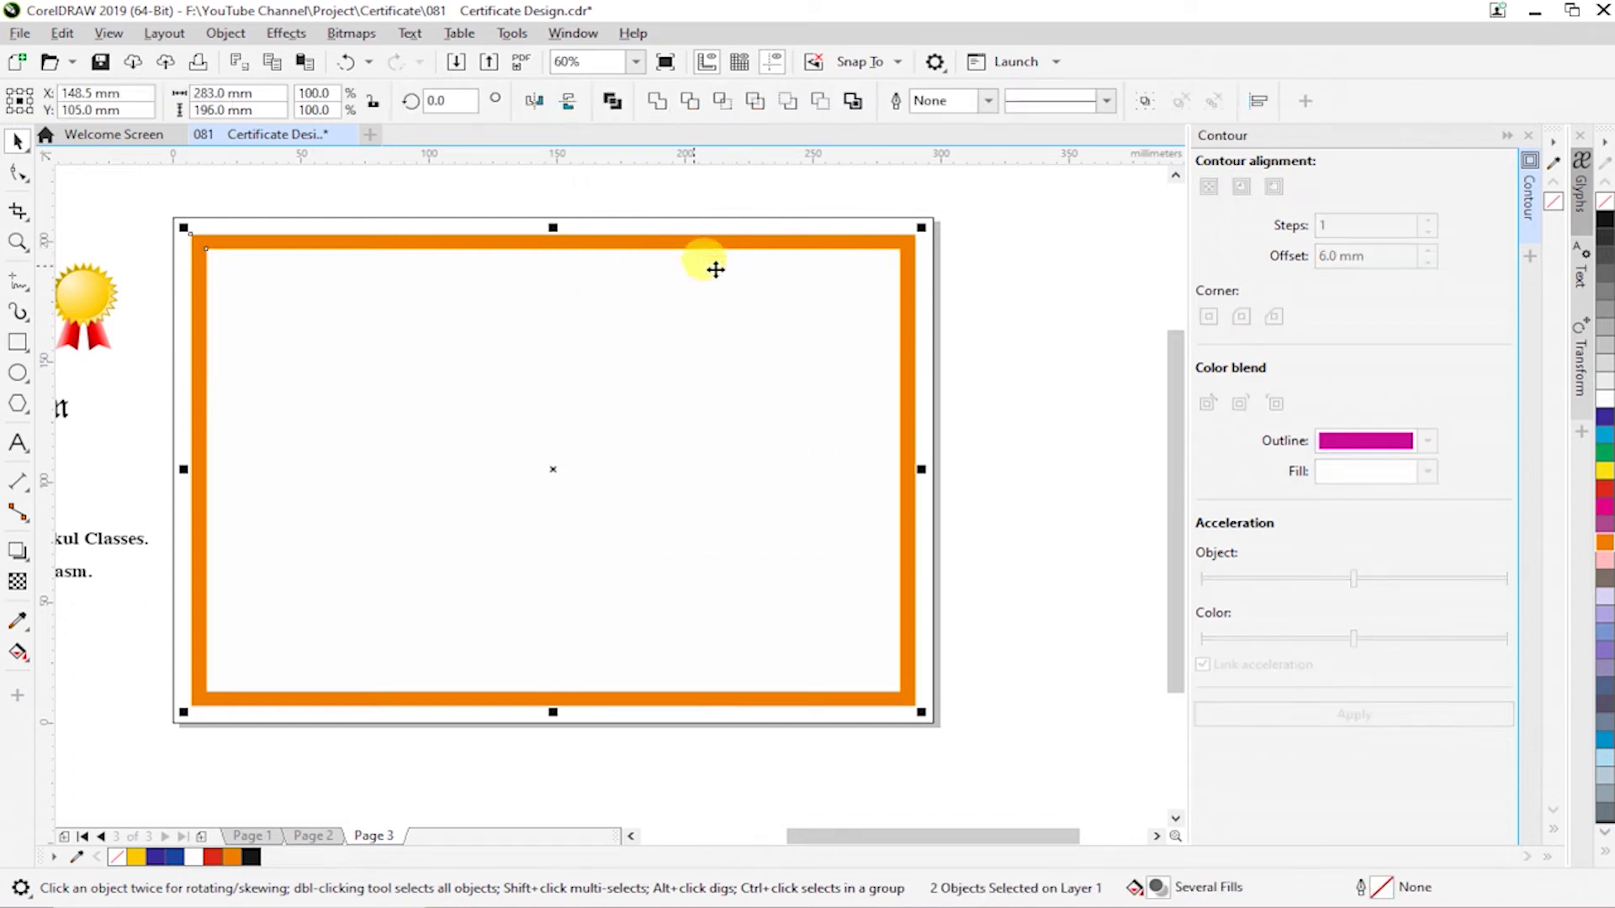
{"action": "left_click", "coordinate": [1062, 325]}
- Combine the orange rectangle and the outer frame into a single frame shape
{"action": "left_click", "coordinate": [837, 253]}
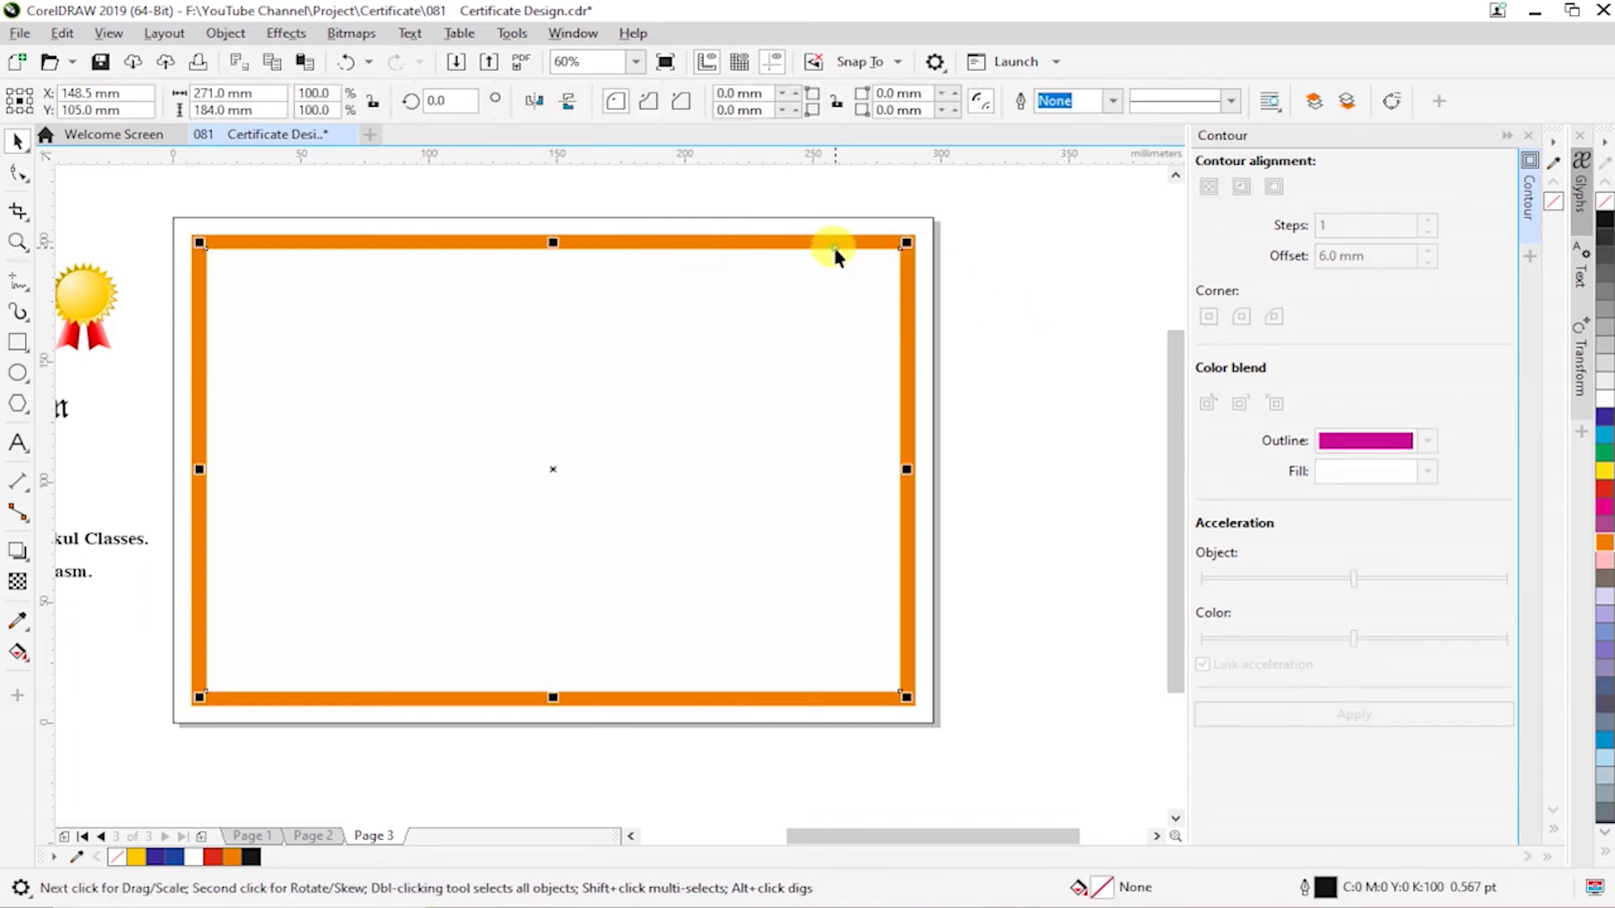
{"action": "left_click", "coordinate": [770, 224], "text": "shift"}
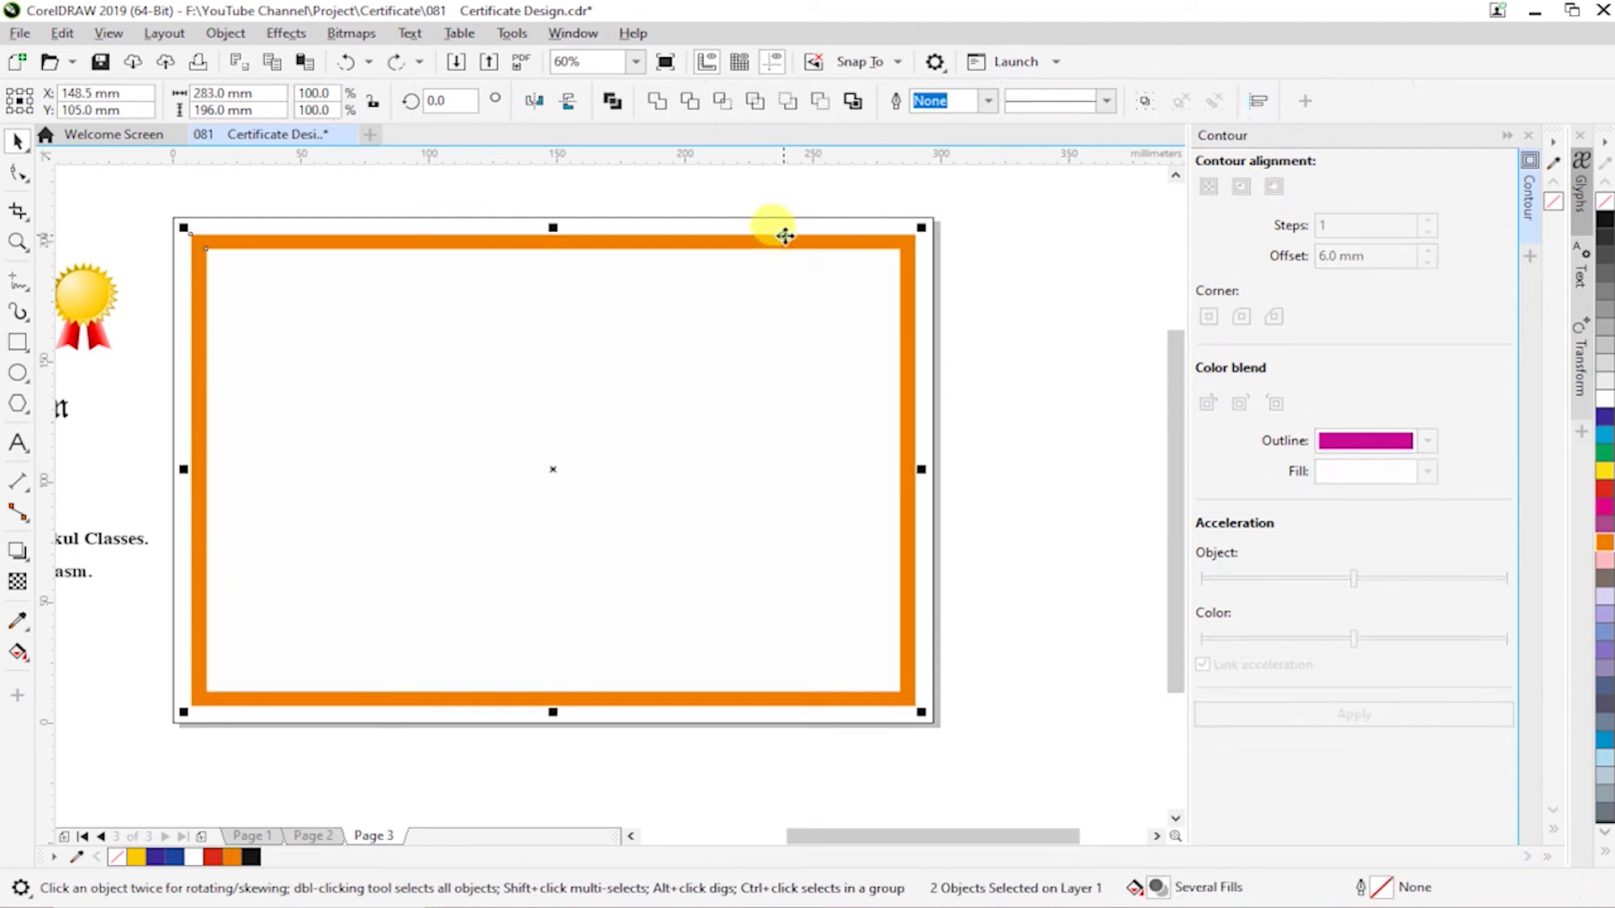
{"action": "left_click", "coordinate": [612, 101]}
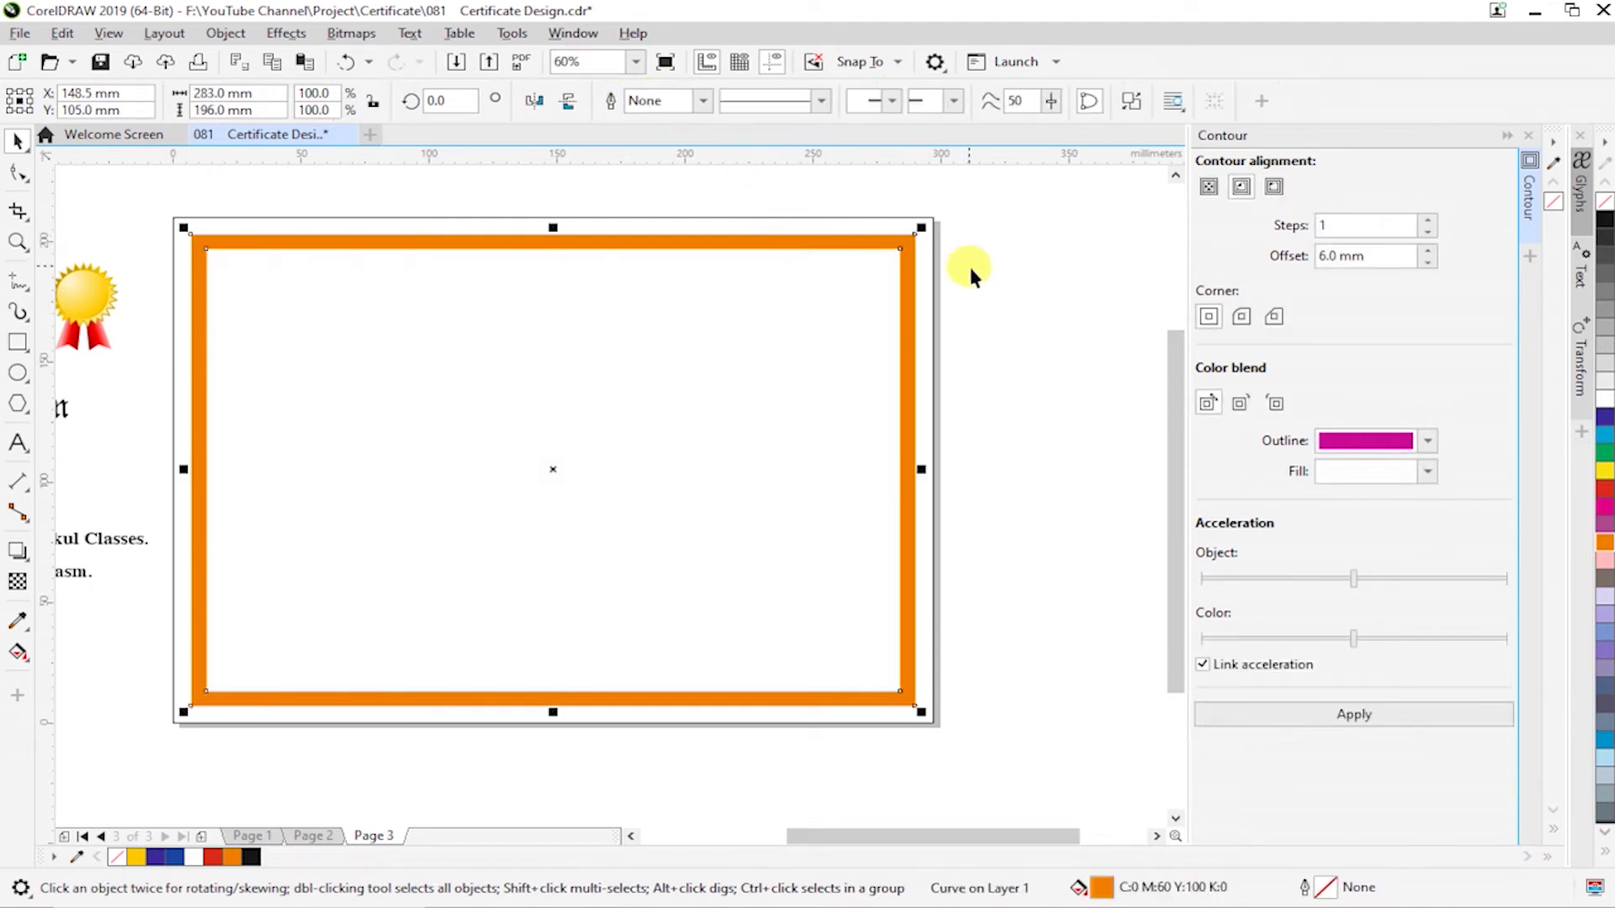
{"action": "left_click", "coordinate": [967, 263]}
{"action": "left_click", "coordinate": [906, 254]}
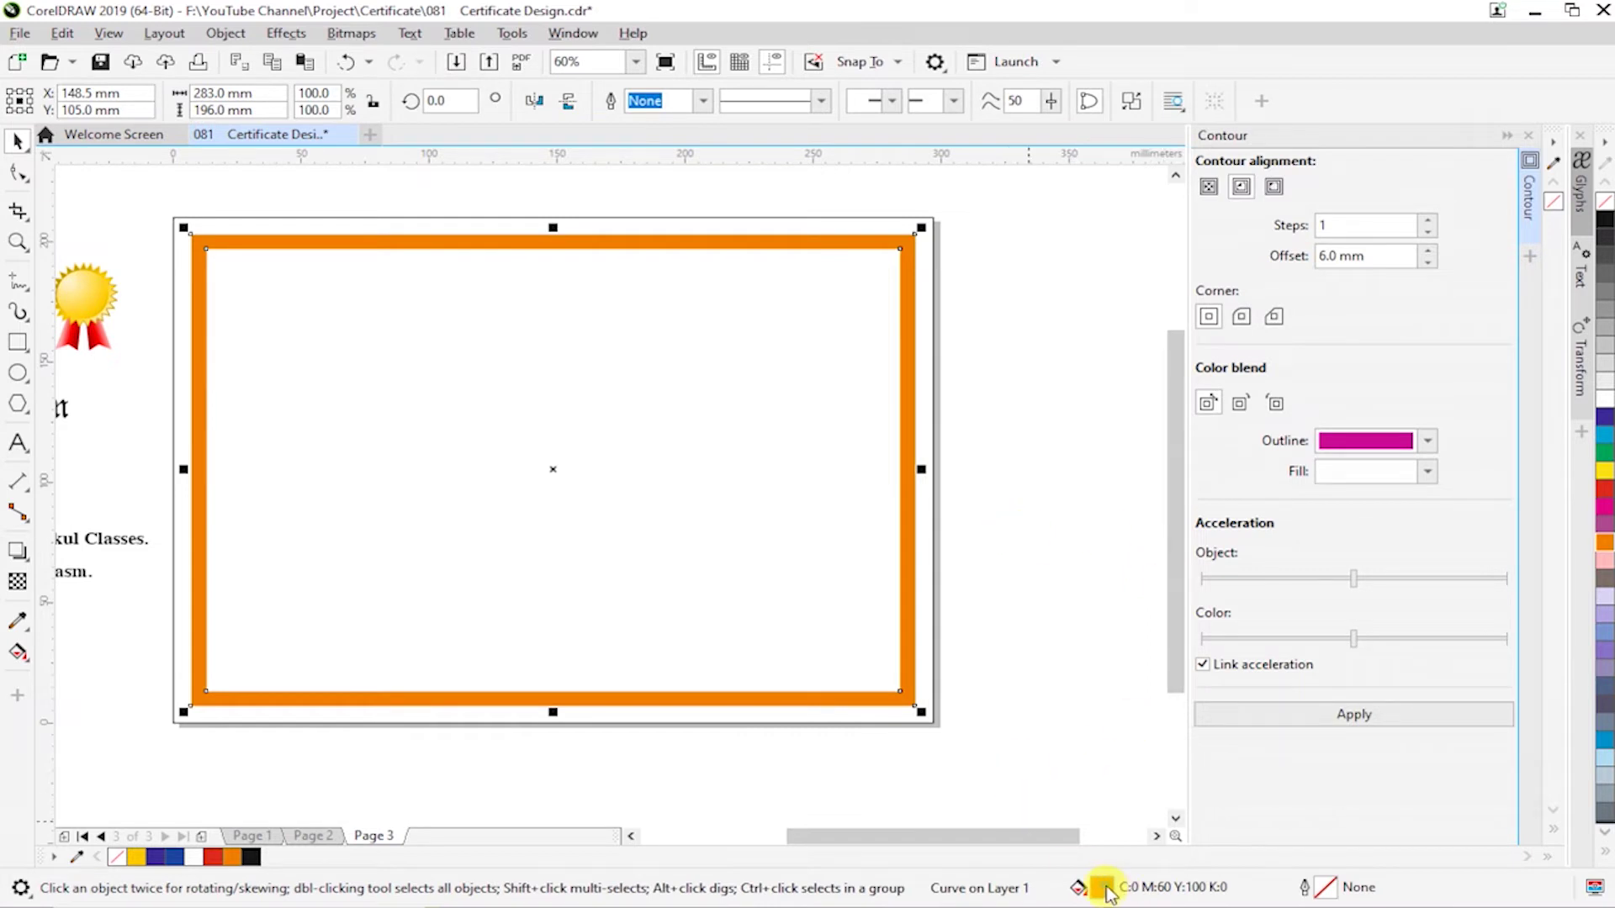
- Give the orange frame a fountain (gradient) fill in Edit Fill
{"action": "double_click", "coordinate": [1104, 888]}
{"action": "key", "text": "Escape"}
{"action": "left_click", "coordinate": [1509, 141]}
{"action": "double_click", "coordinate": [1103, 888]}
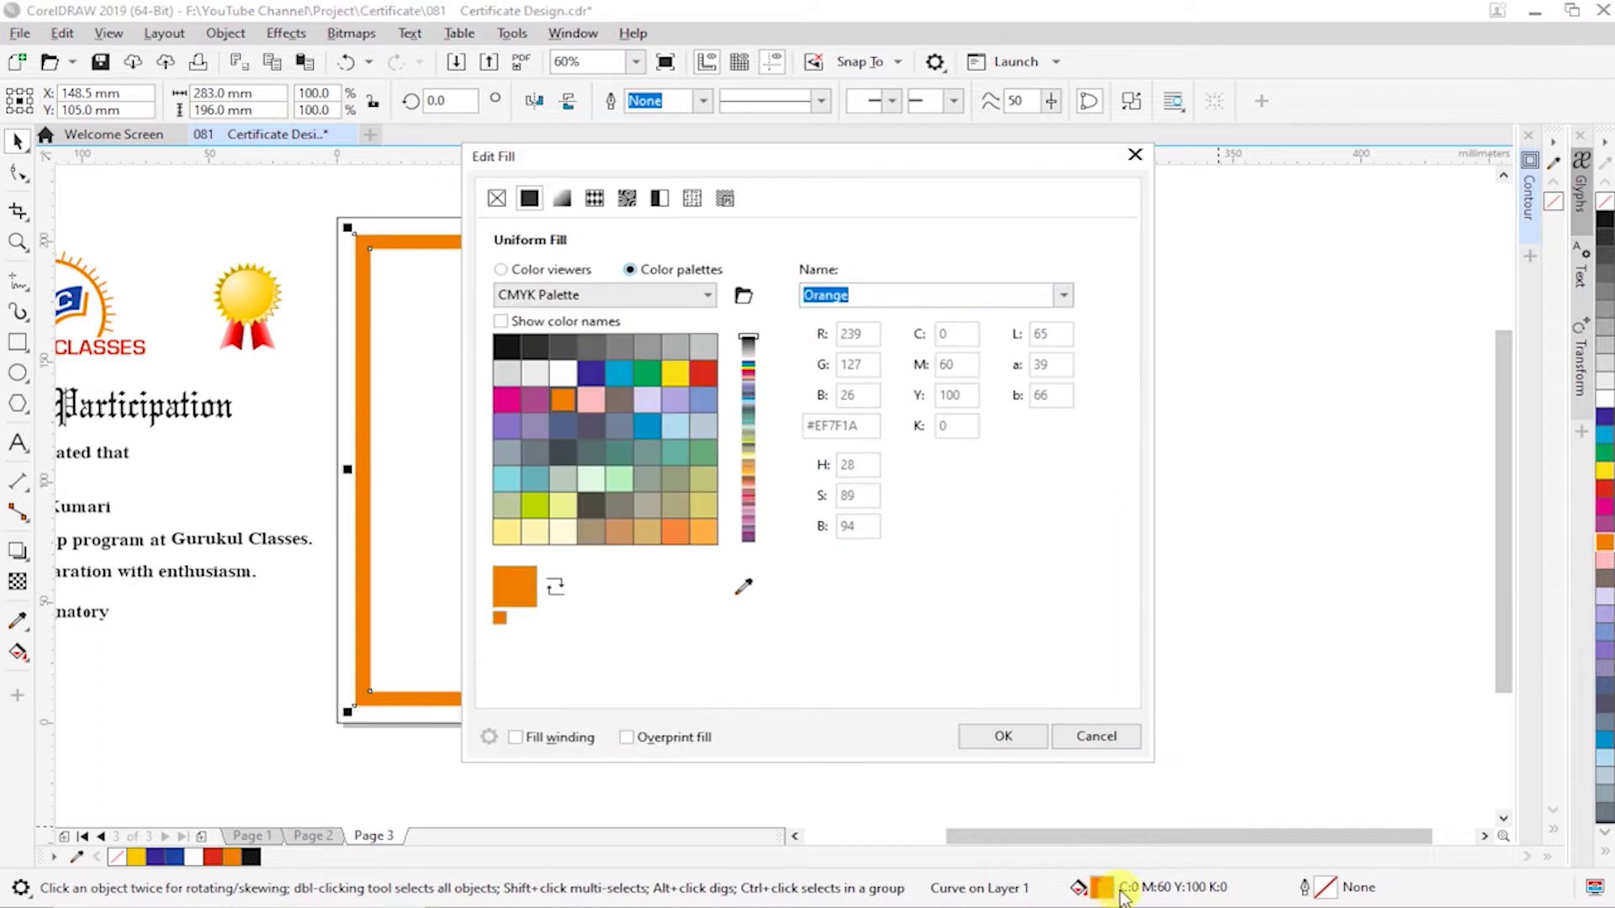
{"action": "left_click_drag", "start_coordinate": [816, 166], "coordinate": [1358, 165]}
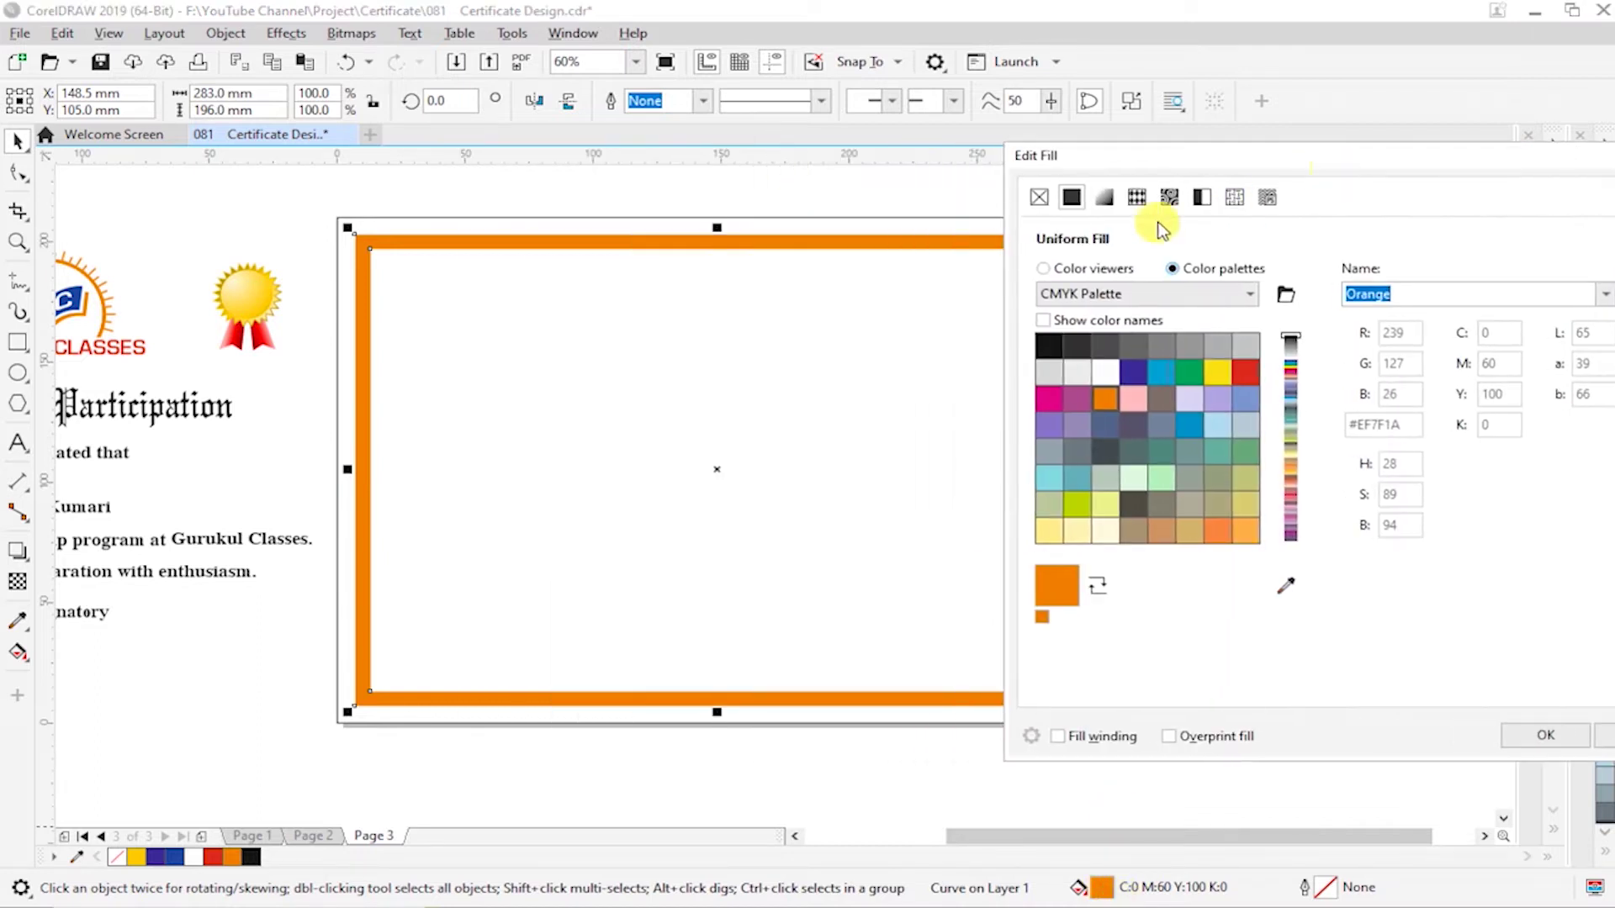
{"action": "left_click", "coordinate": [1104, 197]}
{"action": "left_click_drag", "start_coordinate": [1204, 153], "coordinate": [1414, 94]}
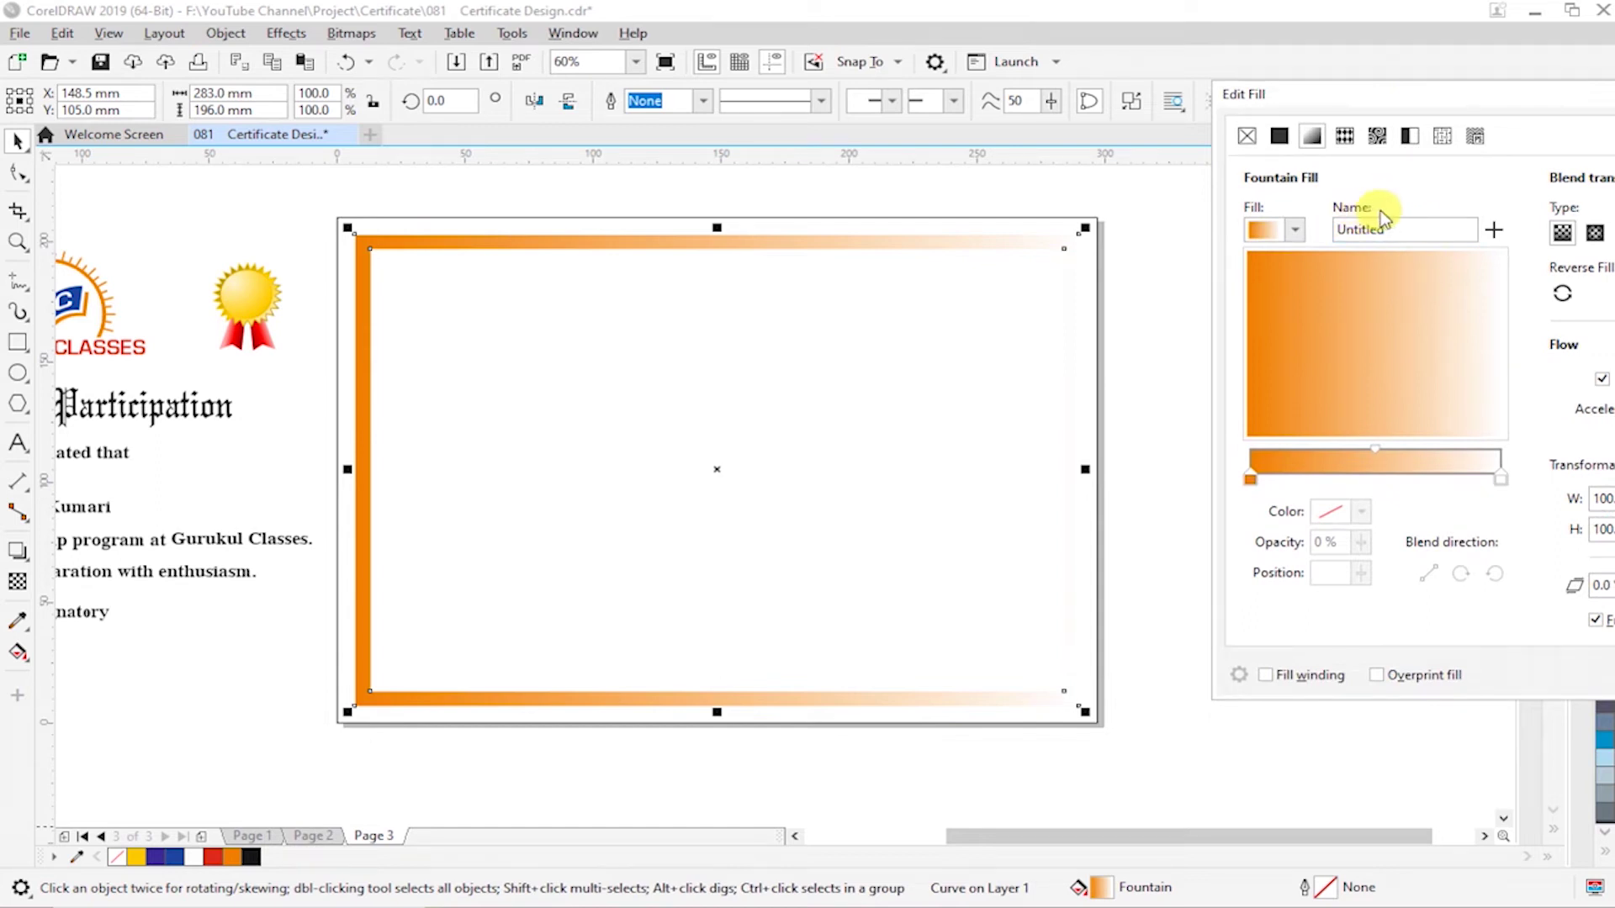
{"action": "left_click_drag", "start_coordinate": [1472, 108], "coordinate": [1292, 76]}
- Set the gradient's end colour to CMYK yellow 76 and apply the fill
{"action": "left_click", "coordinate": [1320, 444]}
{"action": "left_click", "coordinate": [1181, 478]}
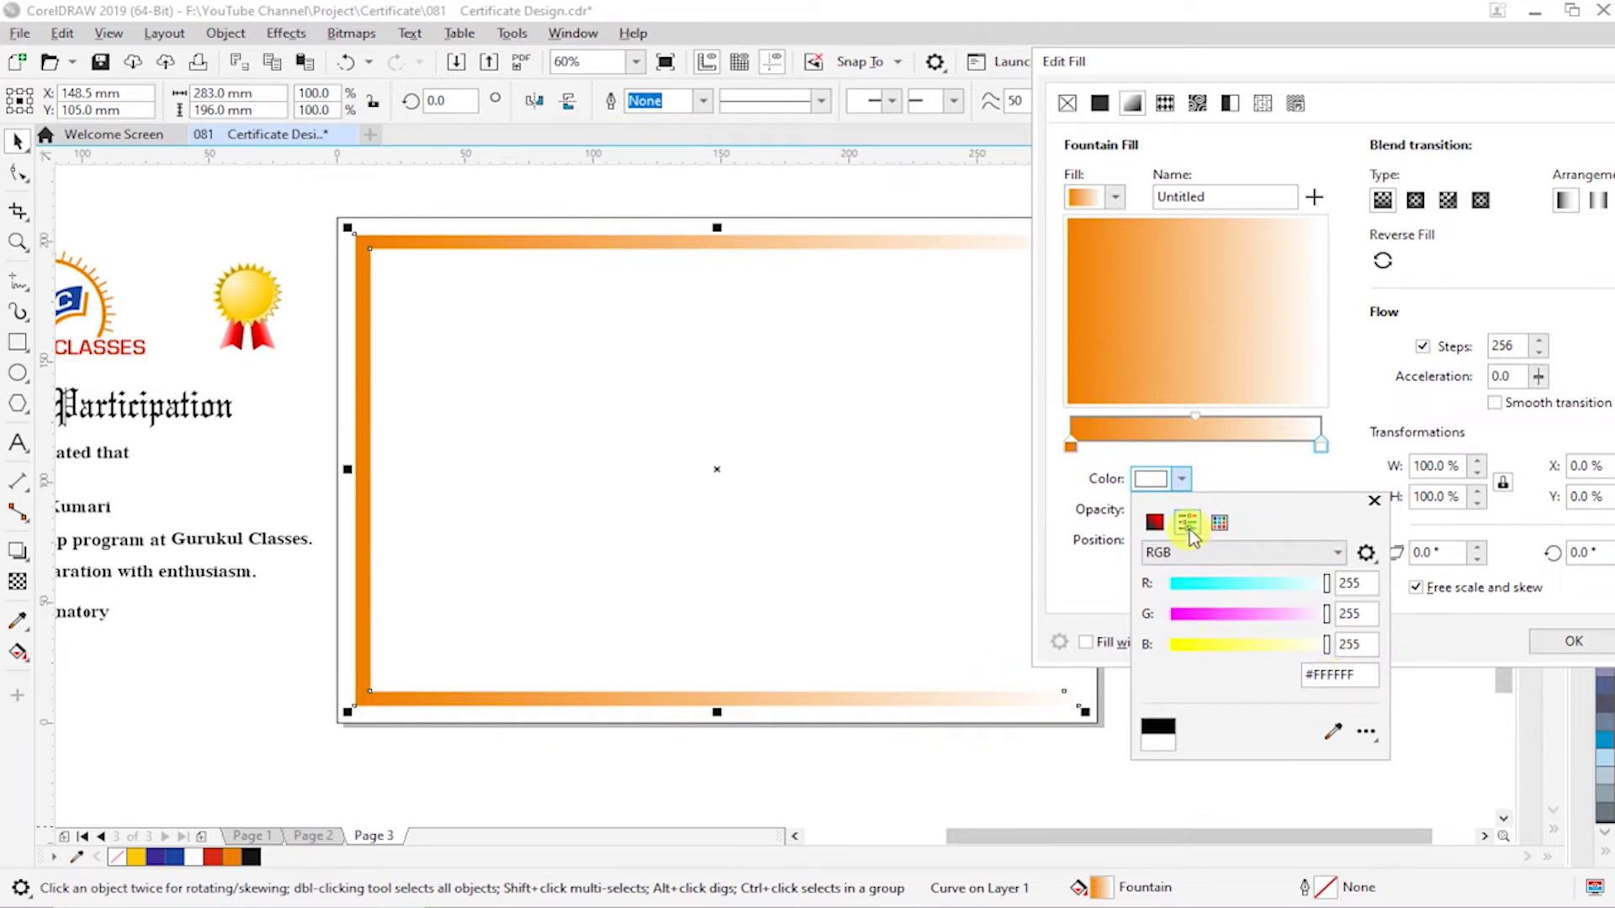
{"action": "left_click", "coordinate": [1192, 552]}
{"action": "left_click", "coordinate": [1200, 592]}
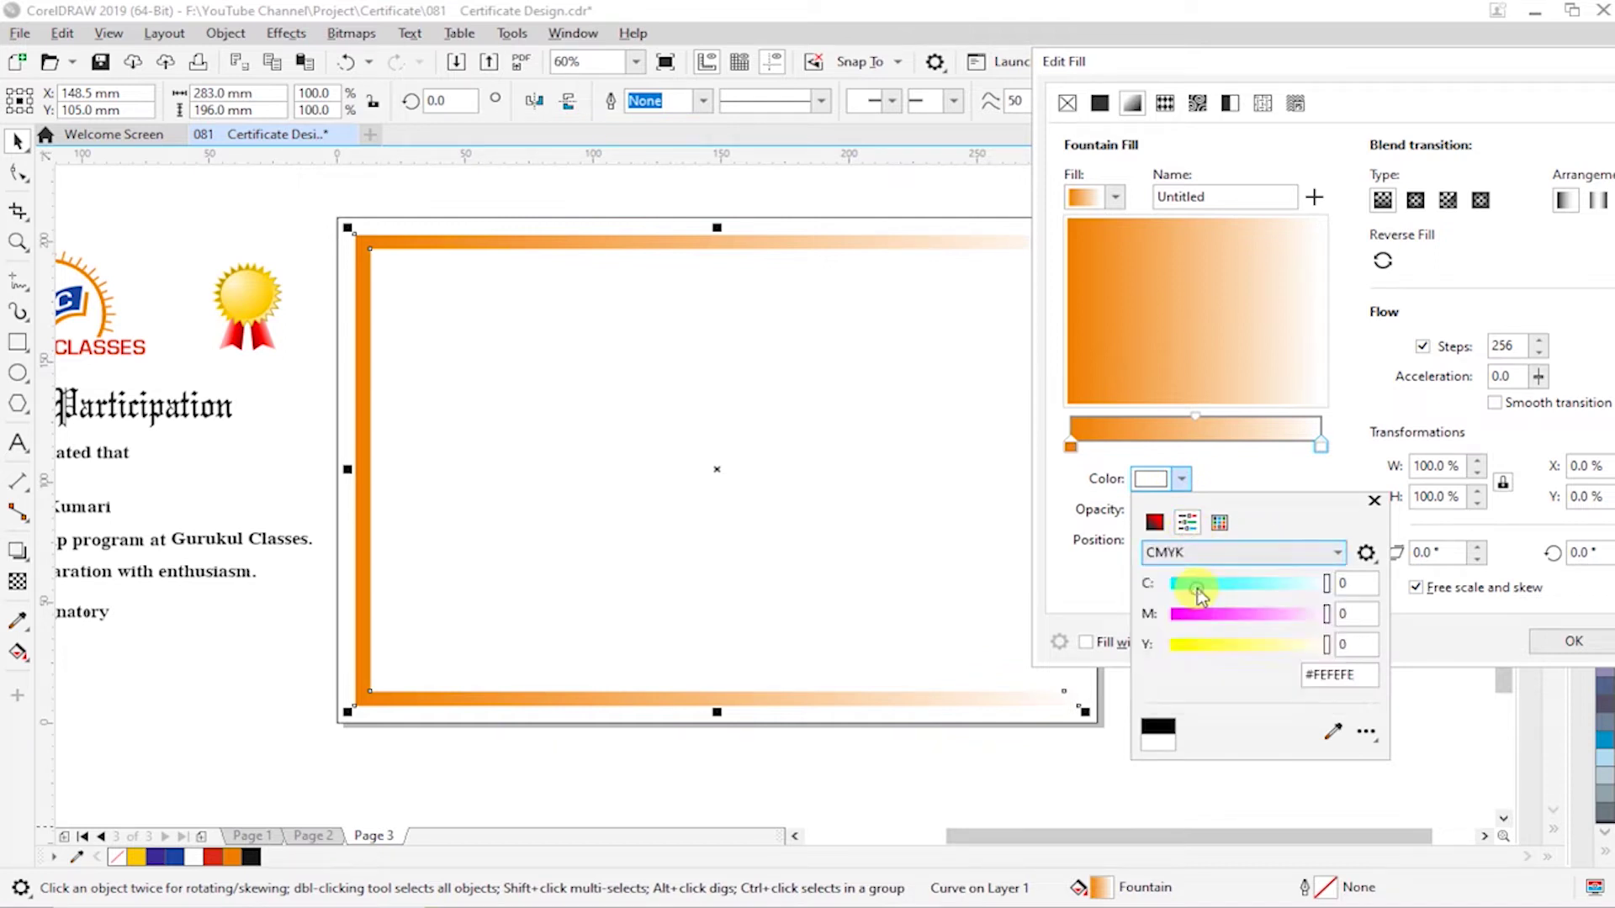
{"action": "left_click", "coordinate": [1194, 645]}
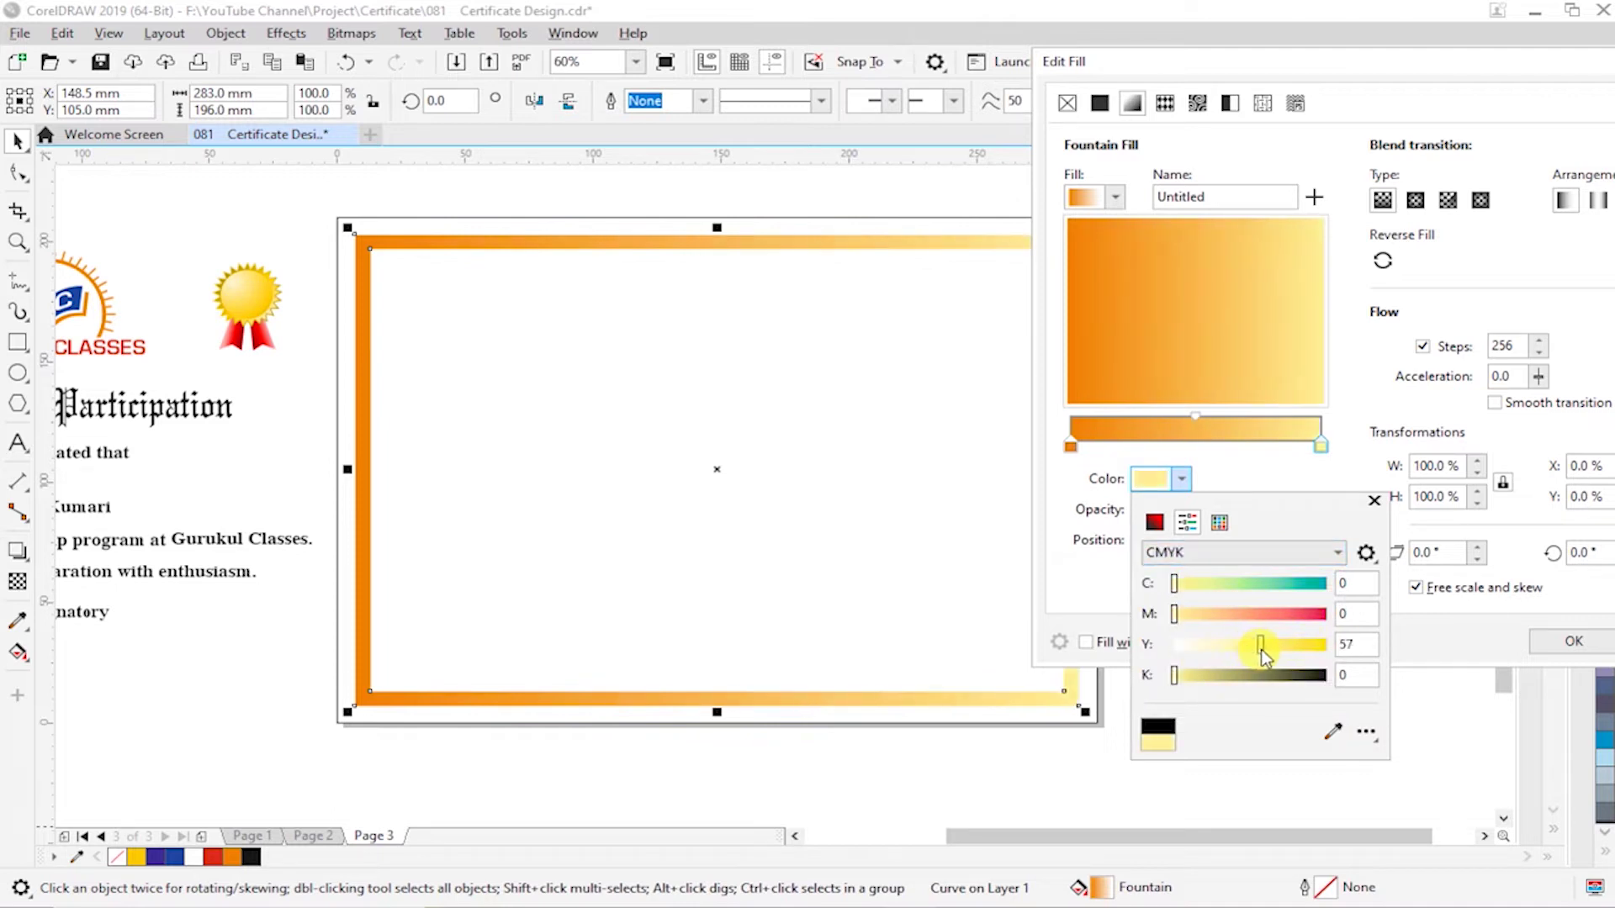
{"action": "left_click_drag", "start_coordinate": [1250, 649], "coordinate": [1290, 649]}
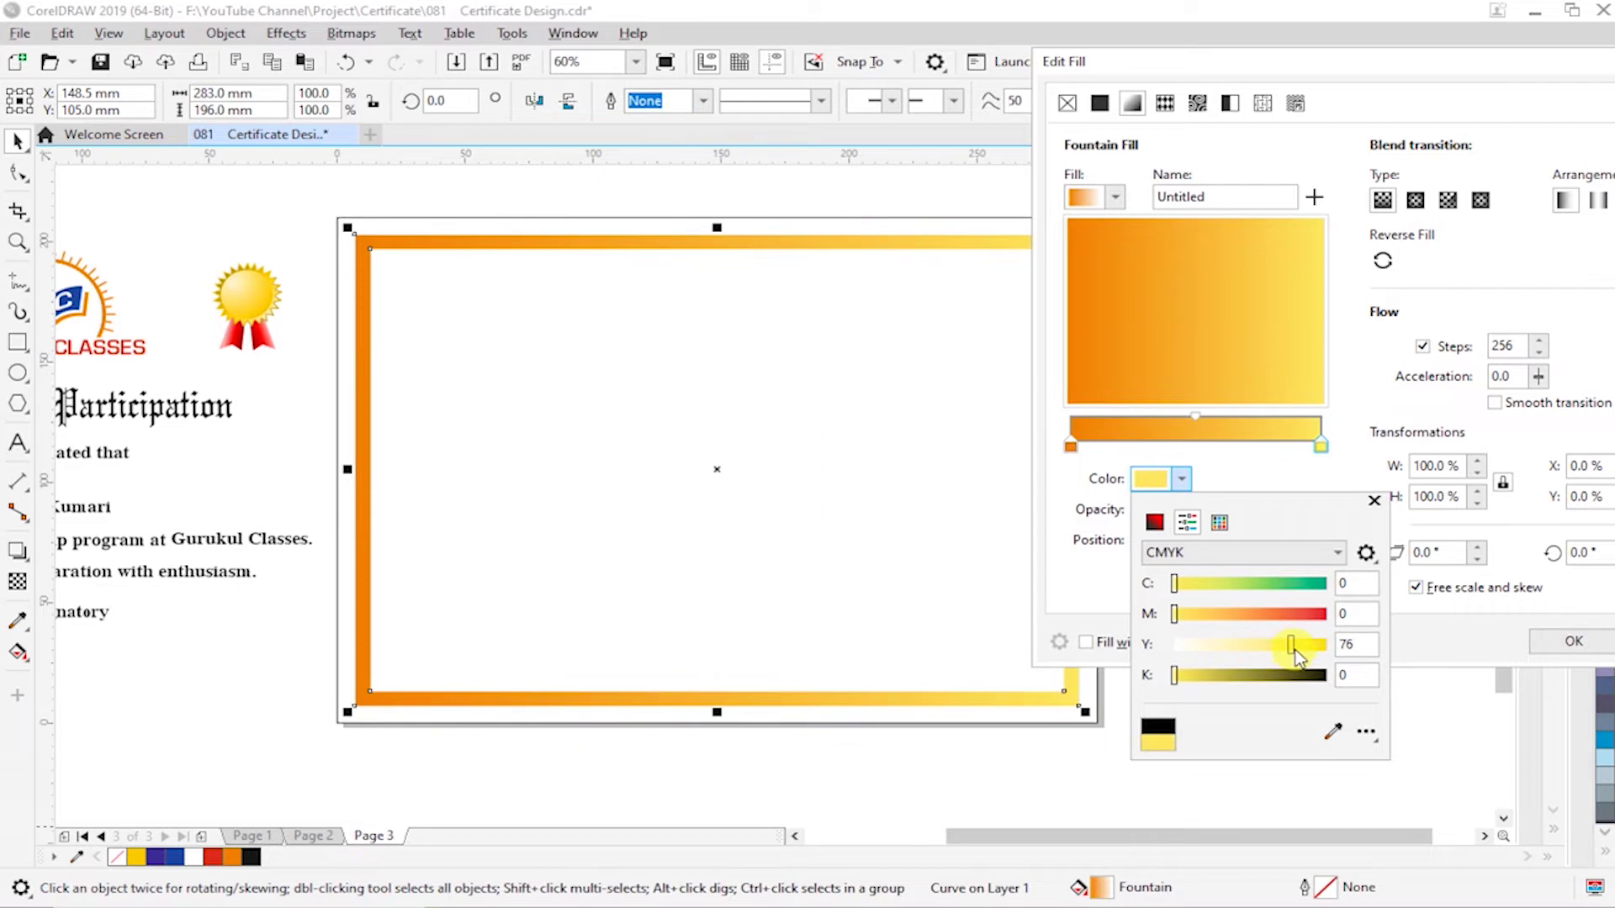
{"action": "left_click", "coordinate": [1477, 622]}
{"action": "left_click", "coordinate": [1570, 643]}
{"action": "left_click", "coordinate": [1311, 627]}
{"action": "left_click", "coordinate": [804, 241]}
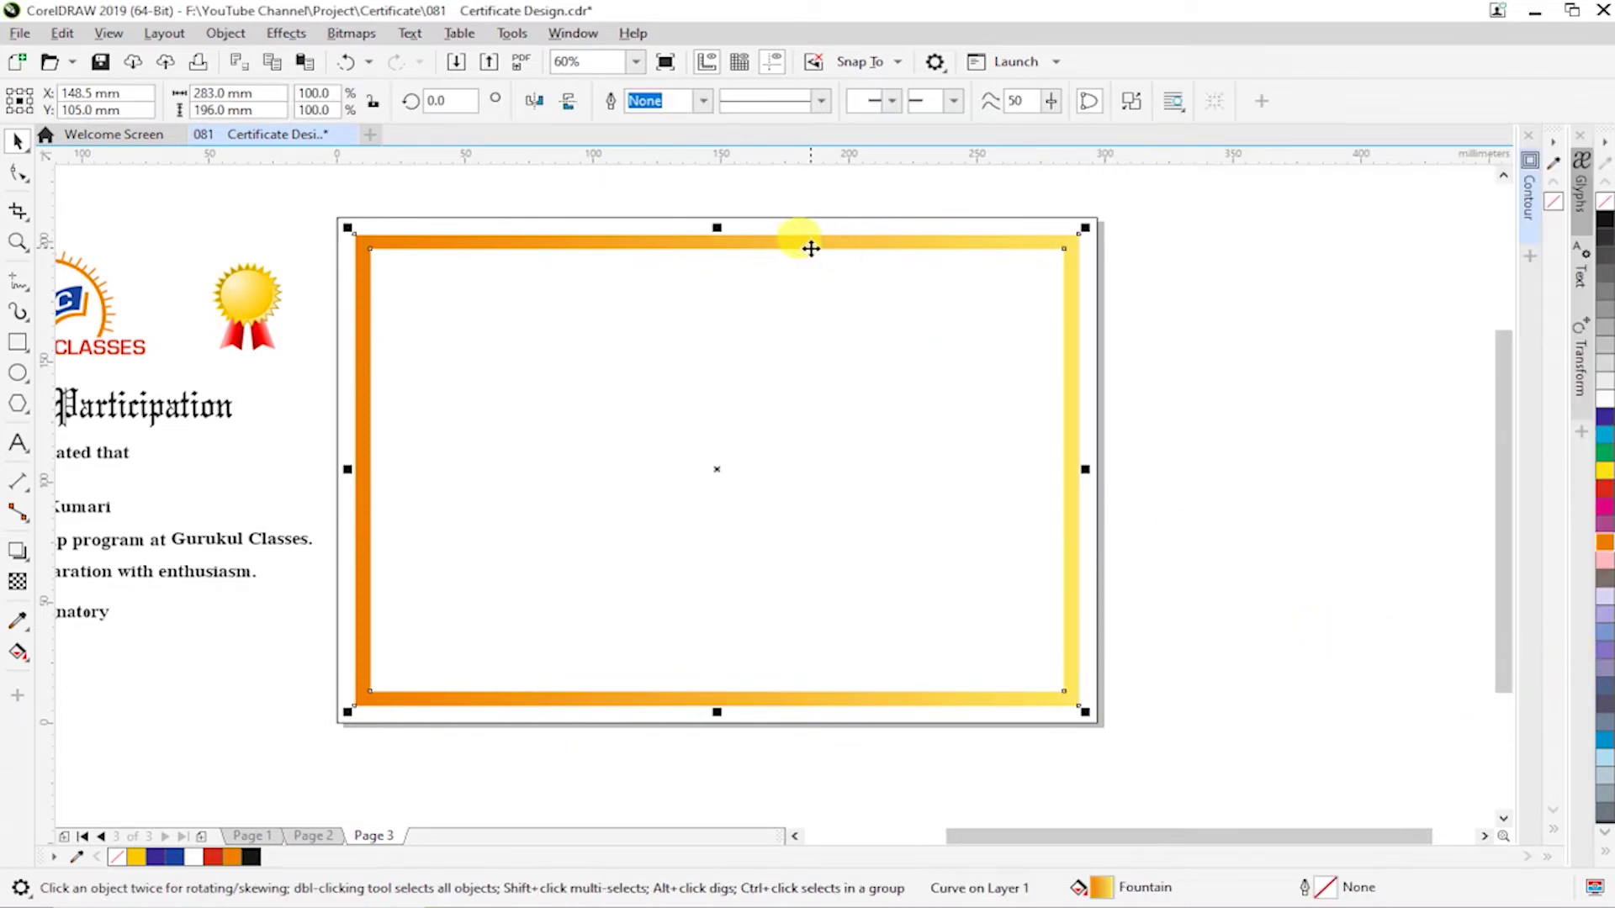
- Mirror the border horizontally so yellow sits left, then save the file
{"action": "left_click", "coordinate": [536, 102]}
{"action": "left_click", "coordinate": [1186, 360]}
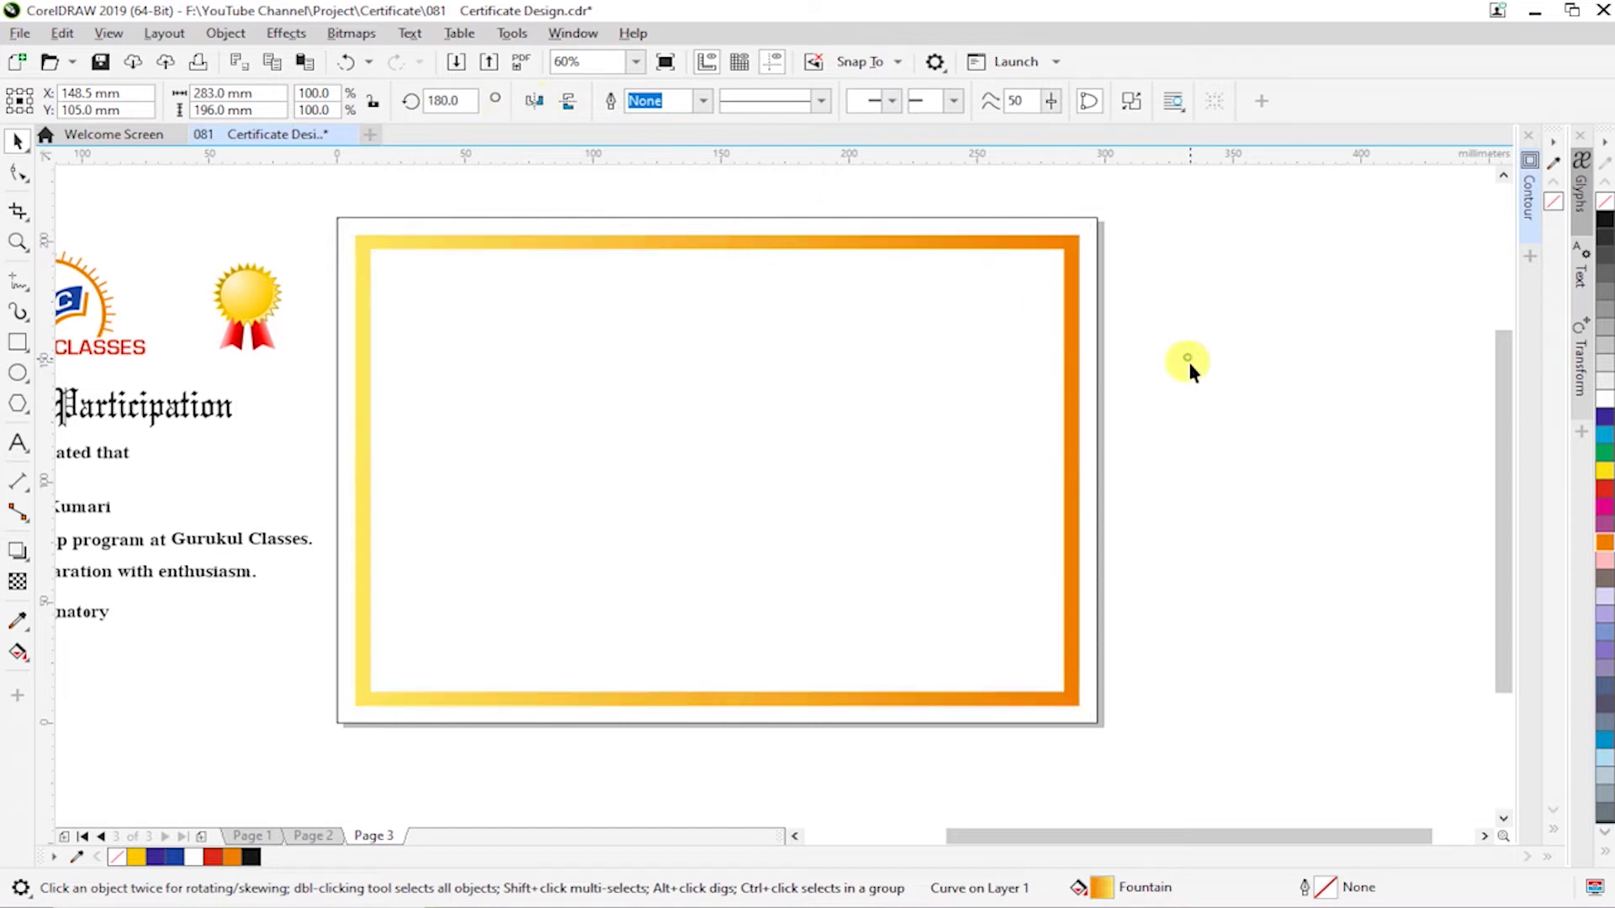
{"action": "left_click", "coordinate": [768, 249]}
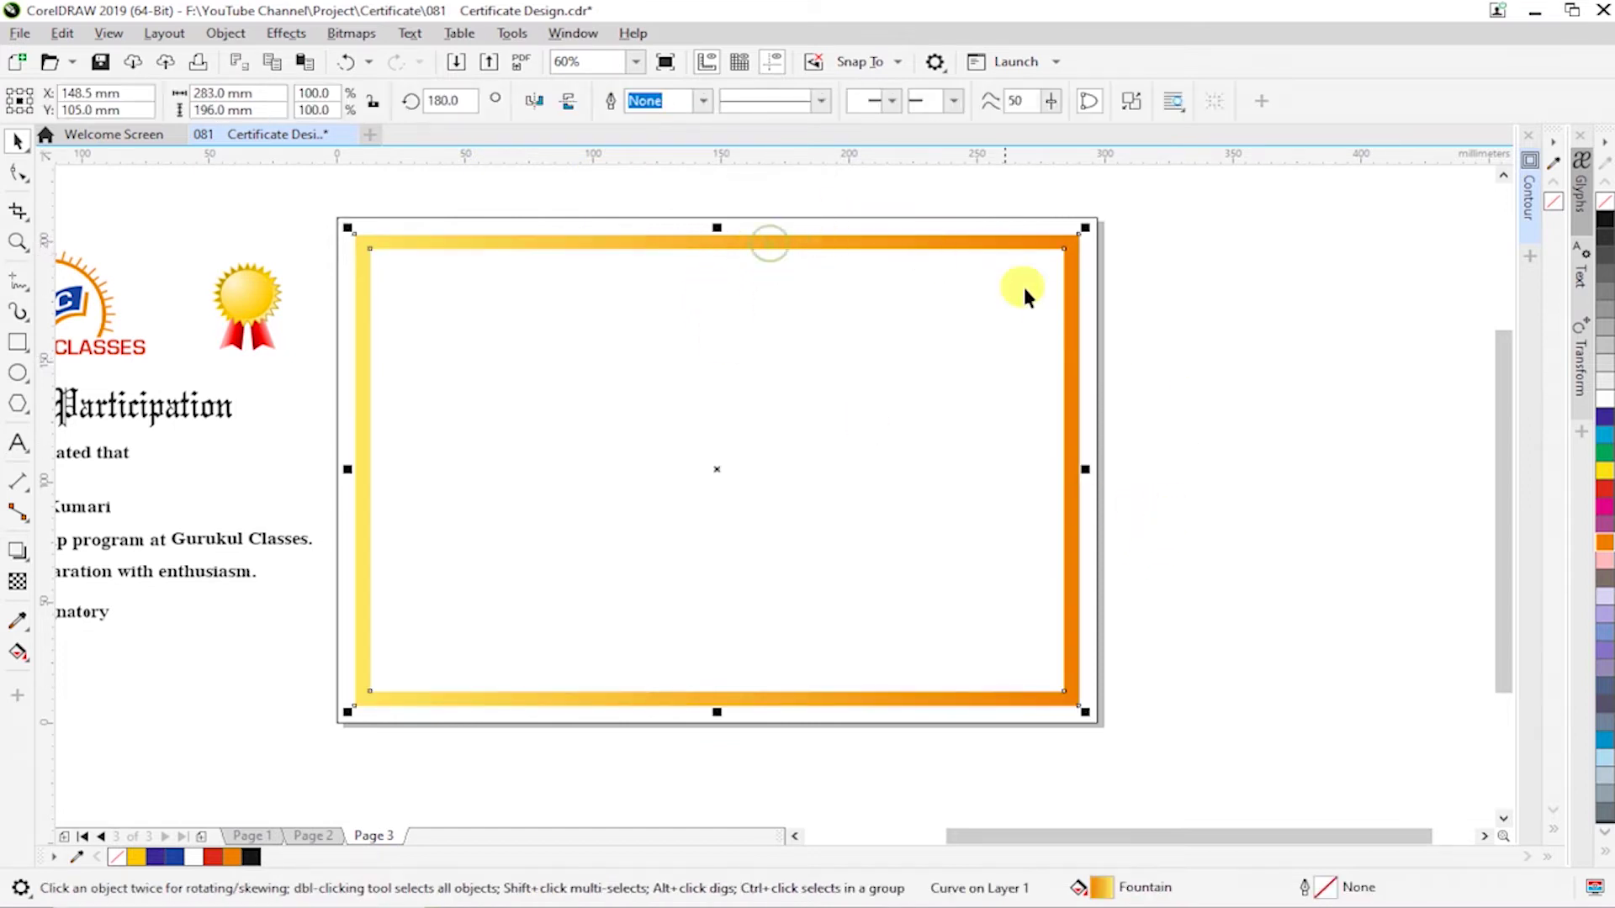
{"action": "left_click", "coordinate": [1130, 352]}
{"action": "key", "text": "ctrl+s"}
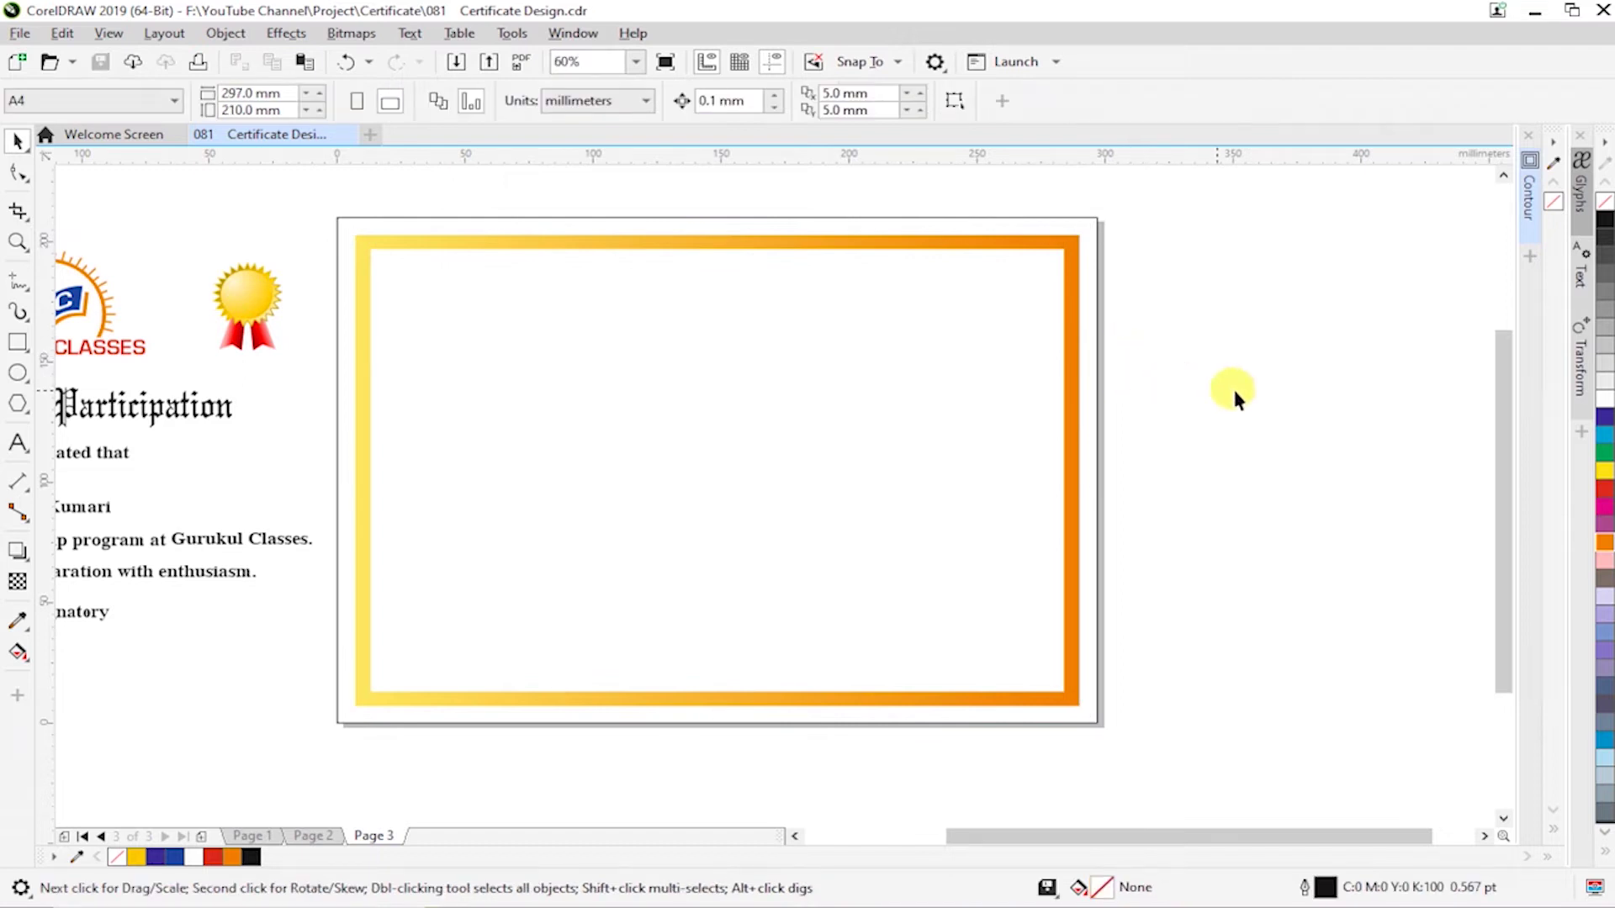
- Shrink the page-sized rectangle slightly and save again
{"action": "left_click", "coordinate": [354, 223]}
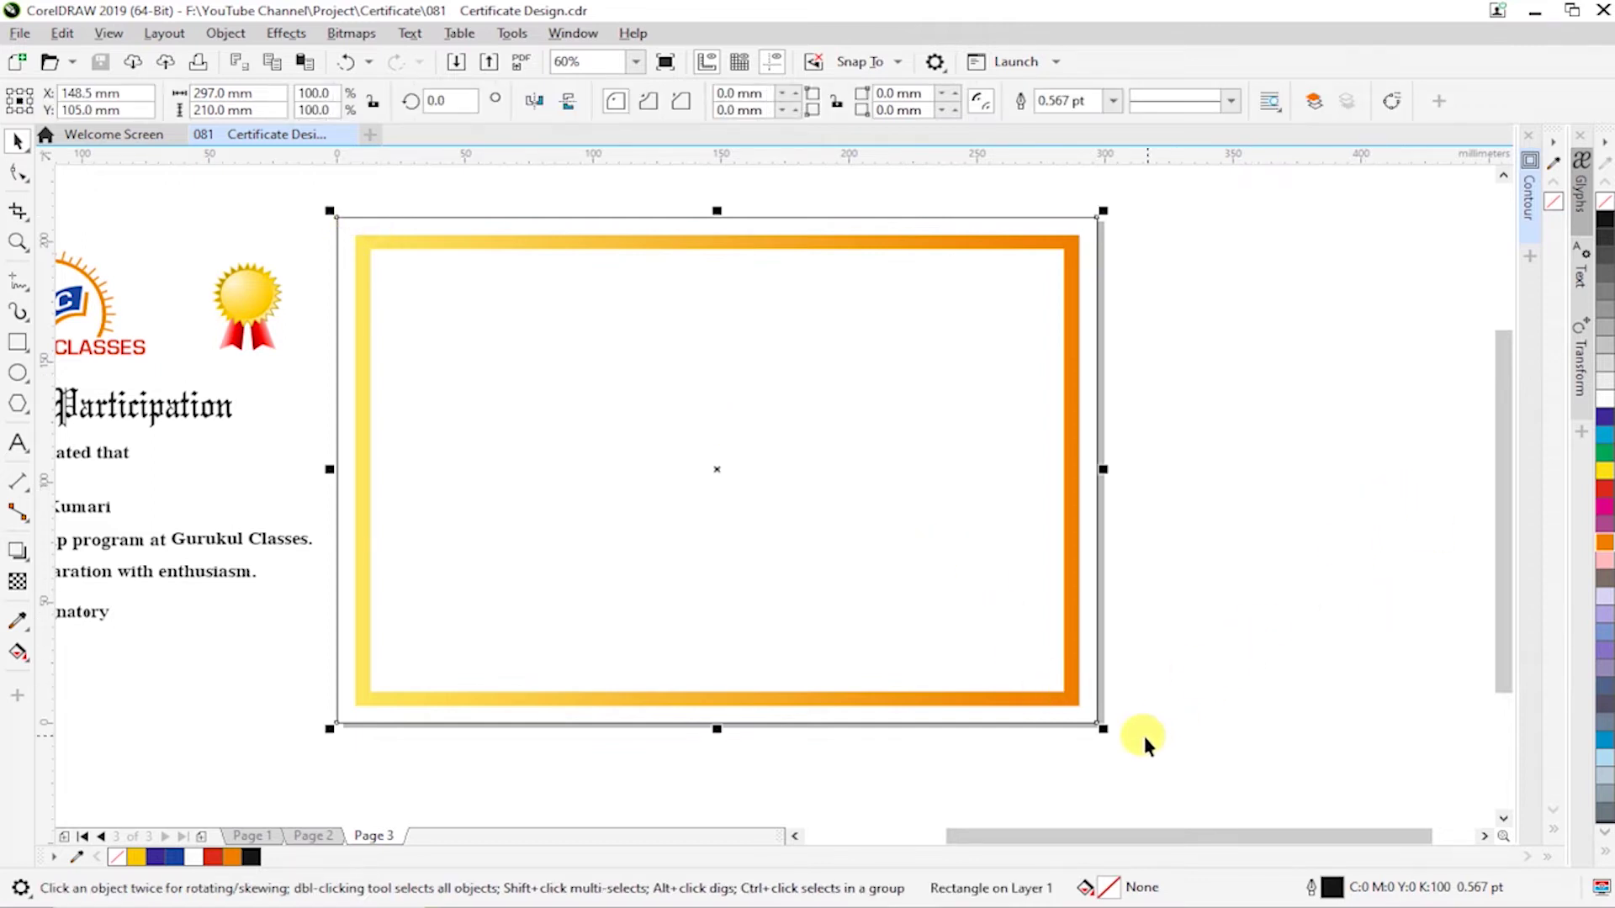
{"action": "left_click_drag", "start_coordinate": [1104, 729], "coordinate": [1087, 721]}
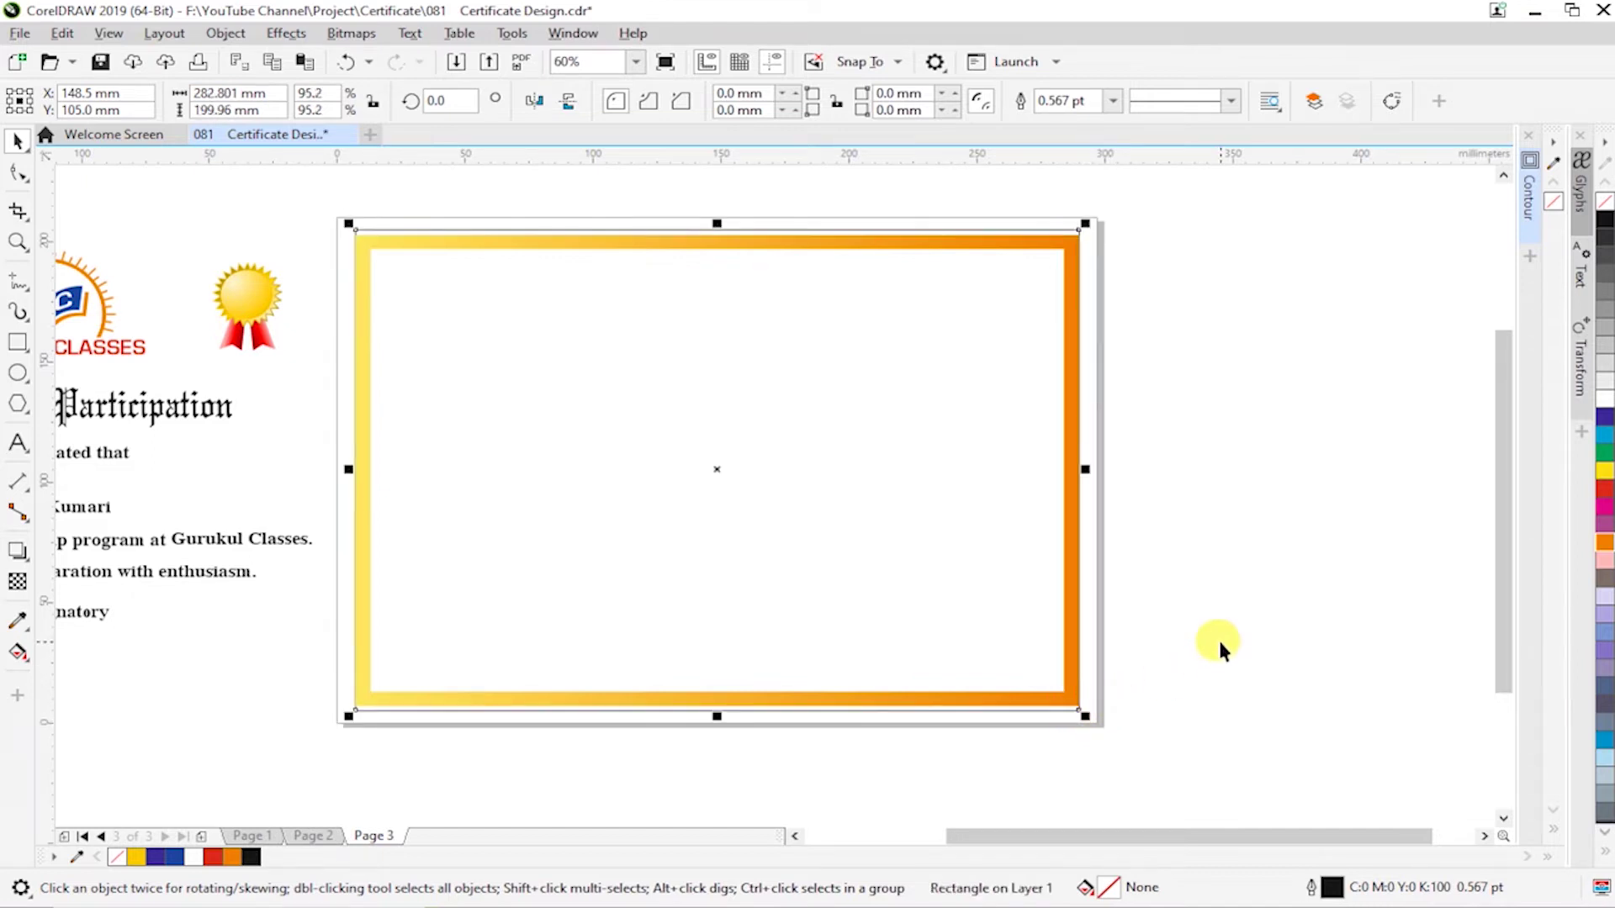
{"action": "key", "text": "ctrl+s"}
{"action": "left_click", "coordinate": [1253, 602]}
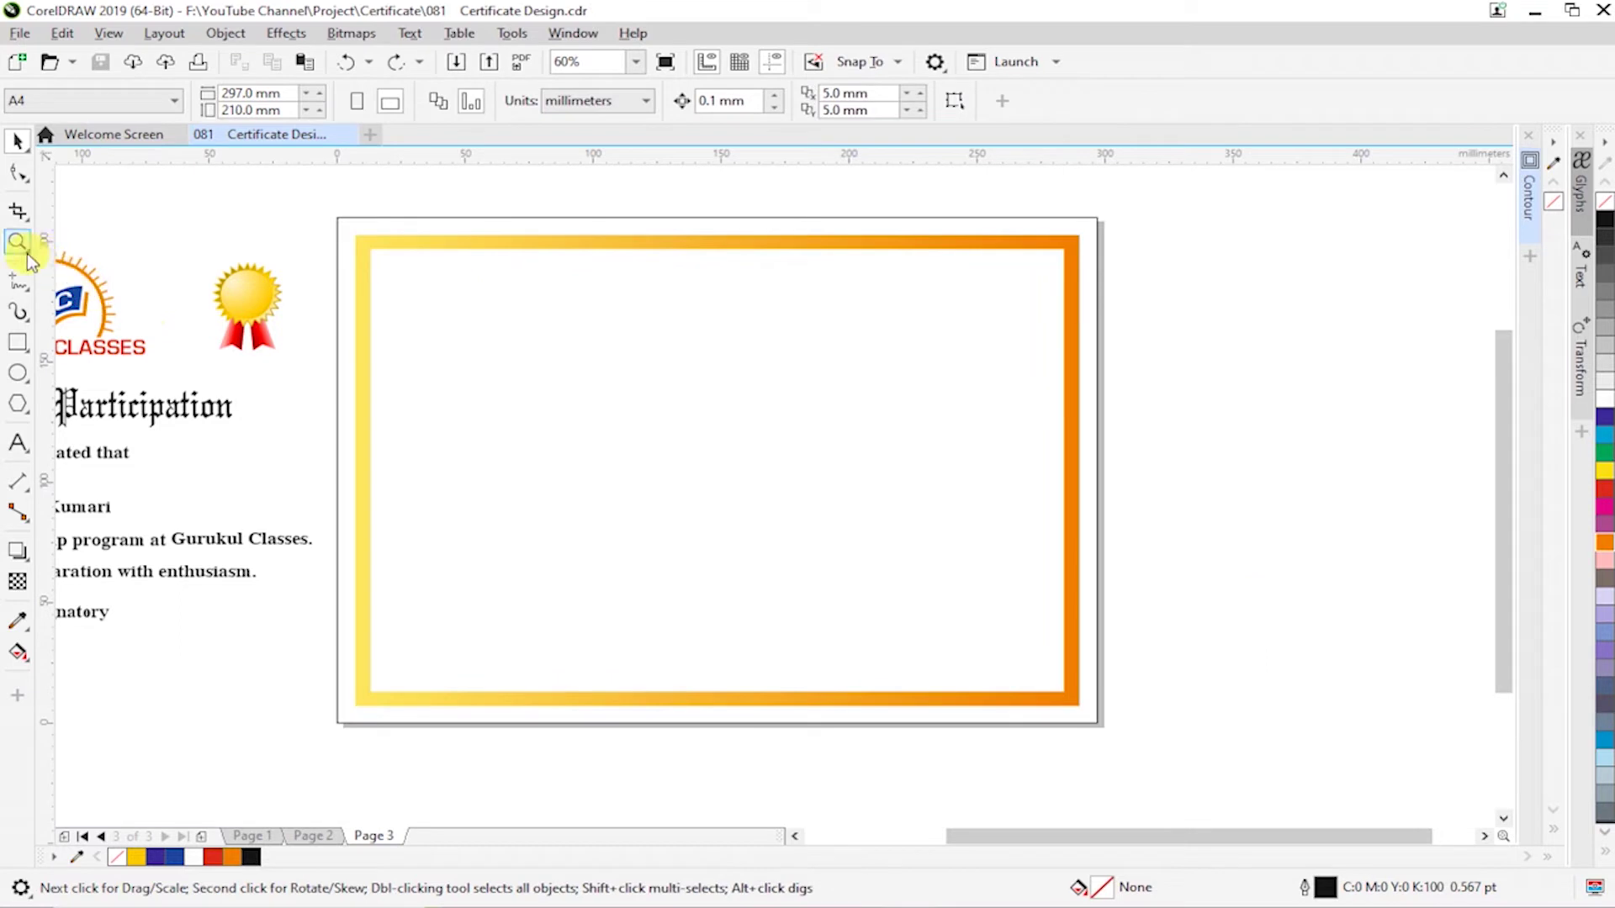
- Draw a 72 × 100.5 mm rectangle at the border's top-left corner and convert it to curves
{"action": "left_click", "coordinate": [18, 341]}
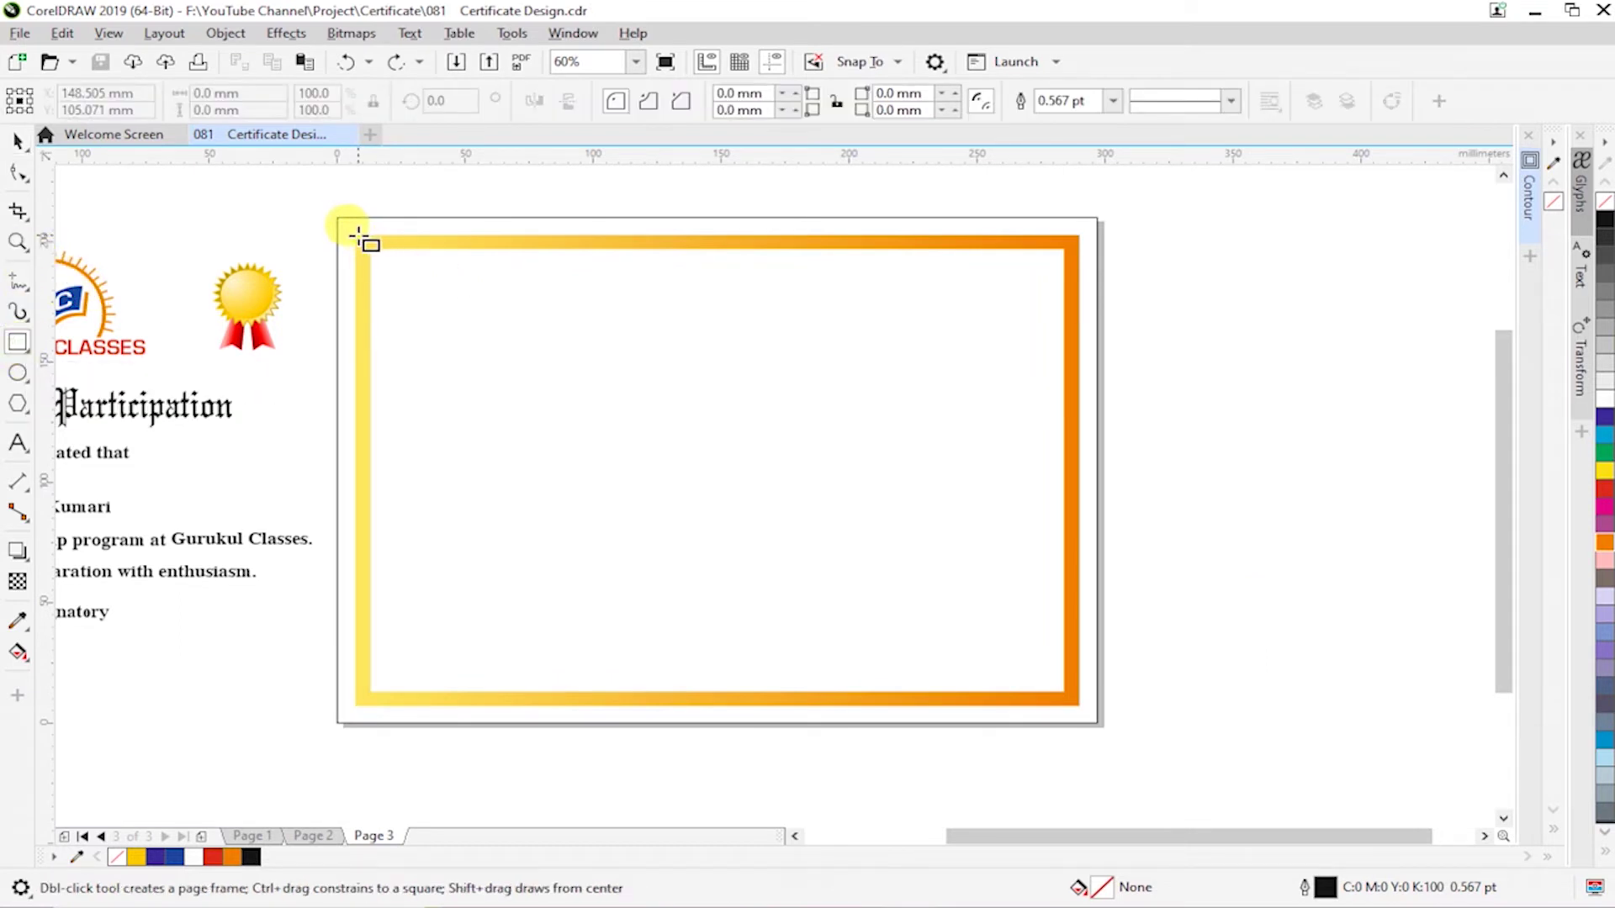
{"action": "left_click_drag", "start_coordinate": [357, 236], "coordinate": [535, 486]}
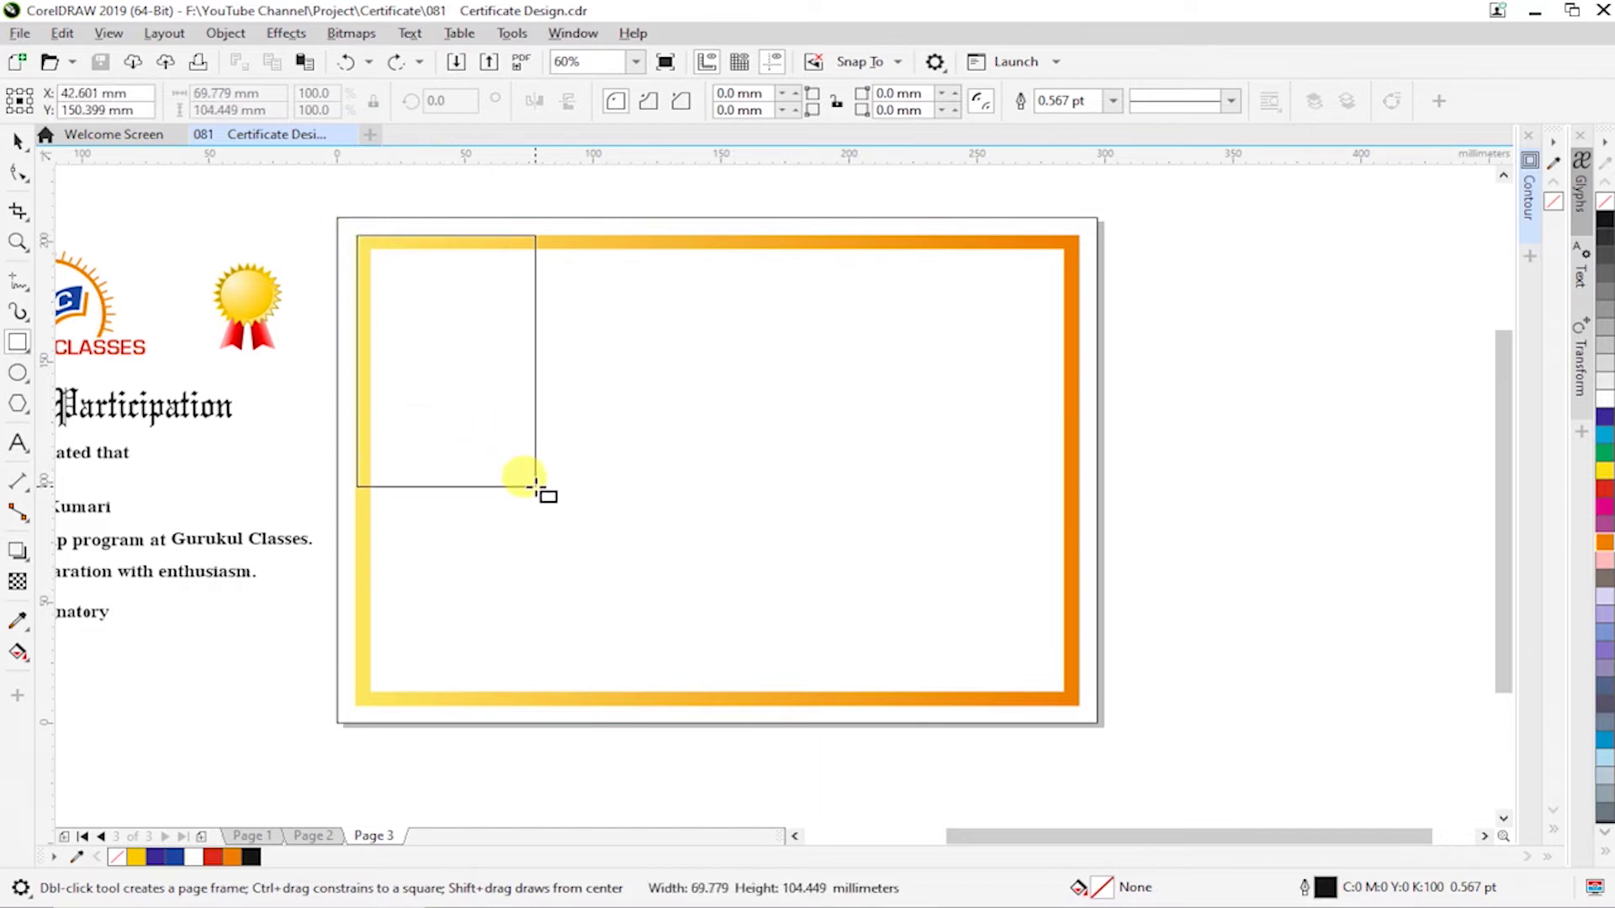
{"action": "left_click_drag", "start_coordinate": [535, 486], "coordinate": [541, 488]}
{"action": "key", "text": "space"}
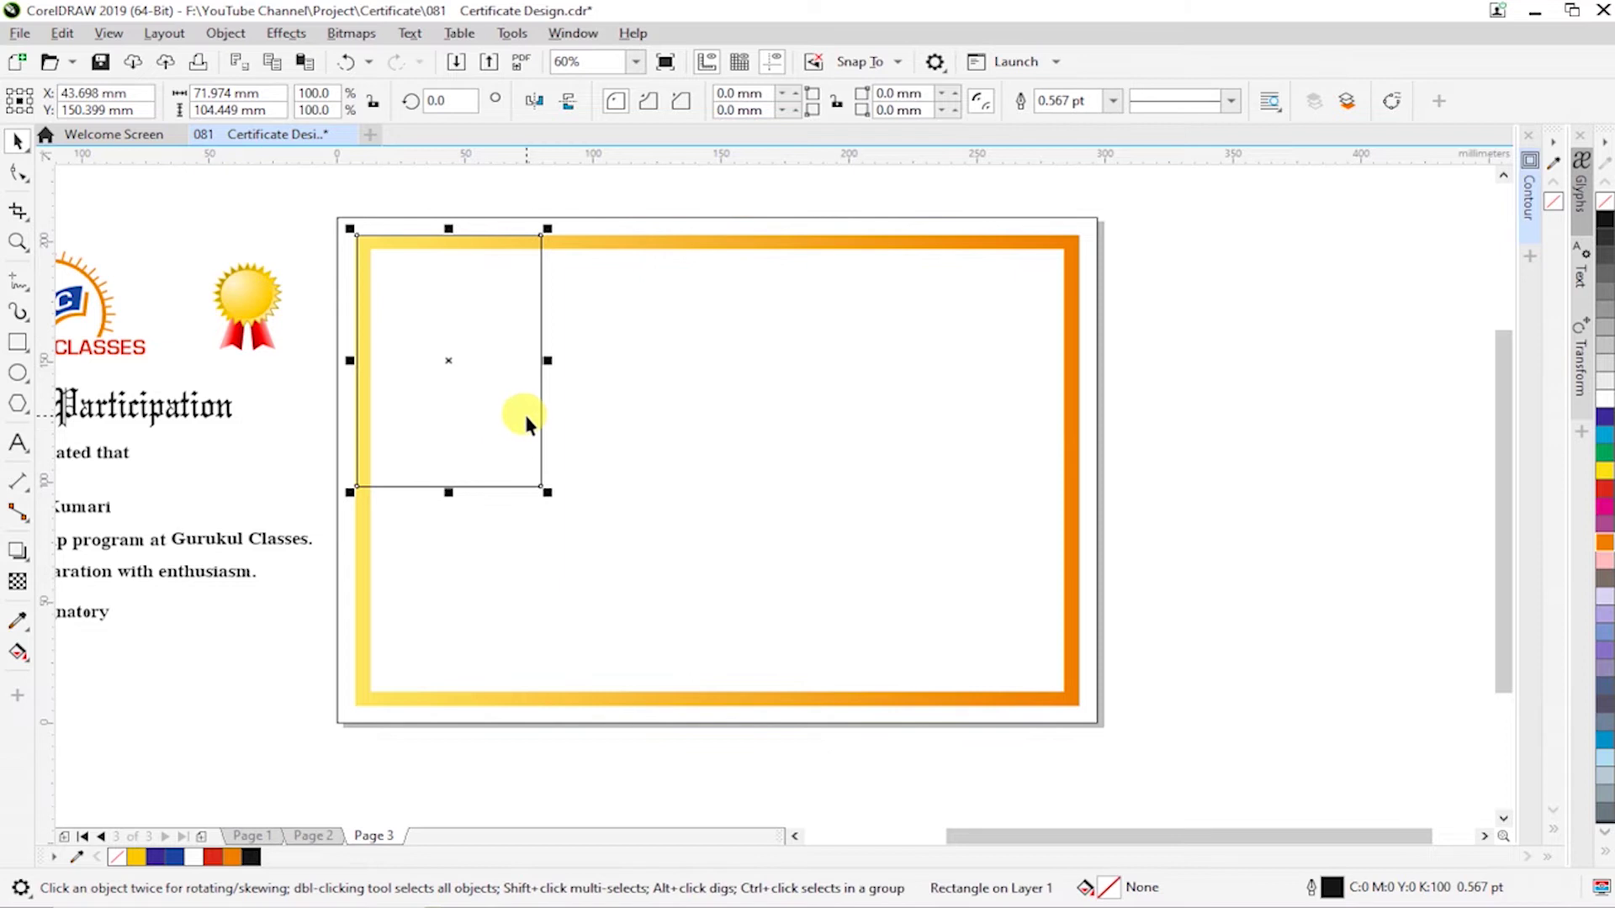
{"action": "left_click_drag", "start_coordinate": [448, 492], "coordinate": [450, 482]}
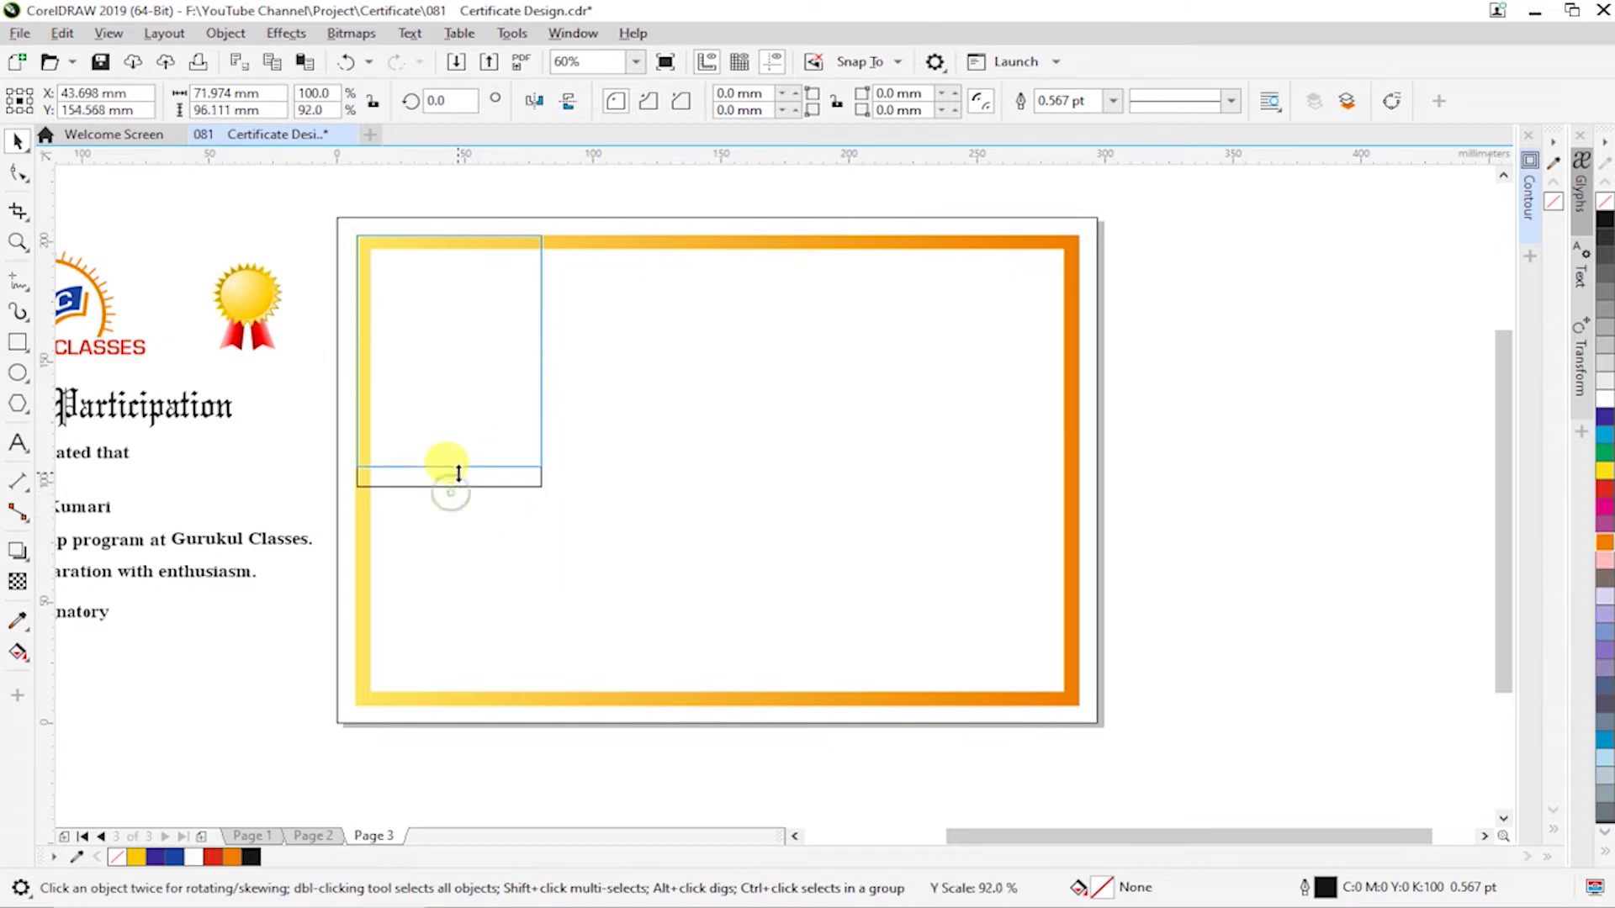
{"action": "left_click", "coordinate": [19, 173]}
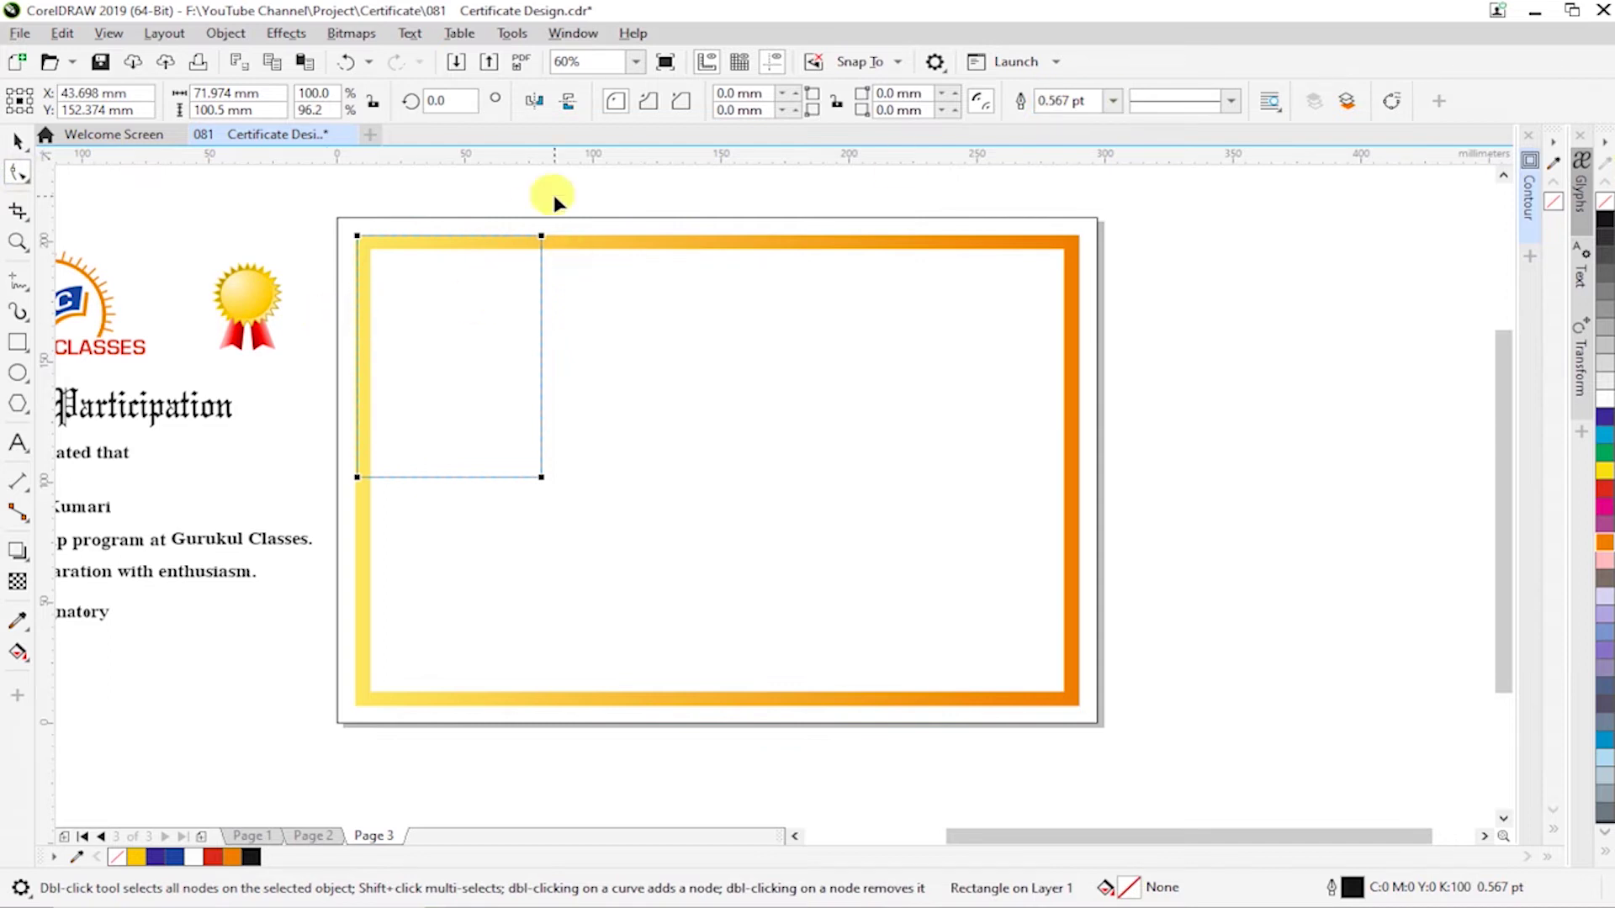
{"action": "key", "text": "ctrl+q"}
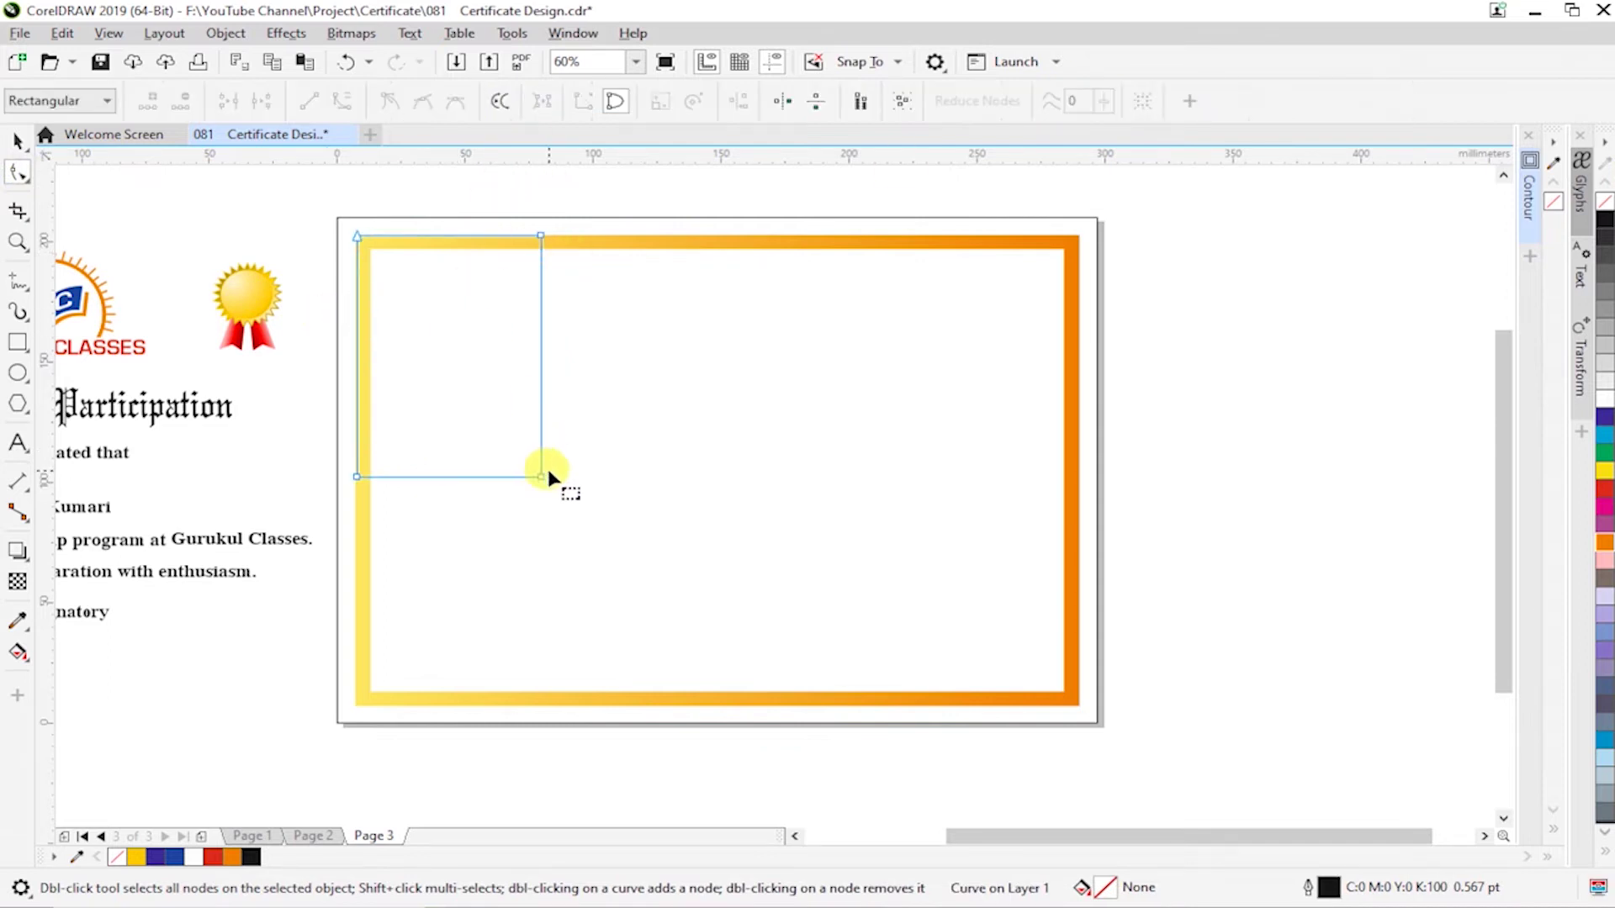
- Delete the bottom-right node and drag the bottom-left node down to form a corner triangle
{"action": "left_click_drag", "start_coordinate": [535, 476], "coordinate": [607, 489]}
{"action": "key", "text": "Delete"}
{"action": "left_click_drag", "start_coordinate": [317, 439], "coordinate": [367, 492]}
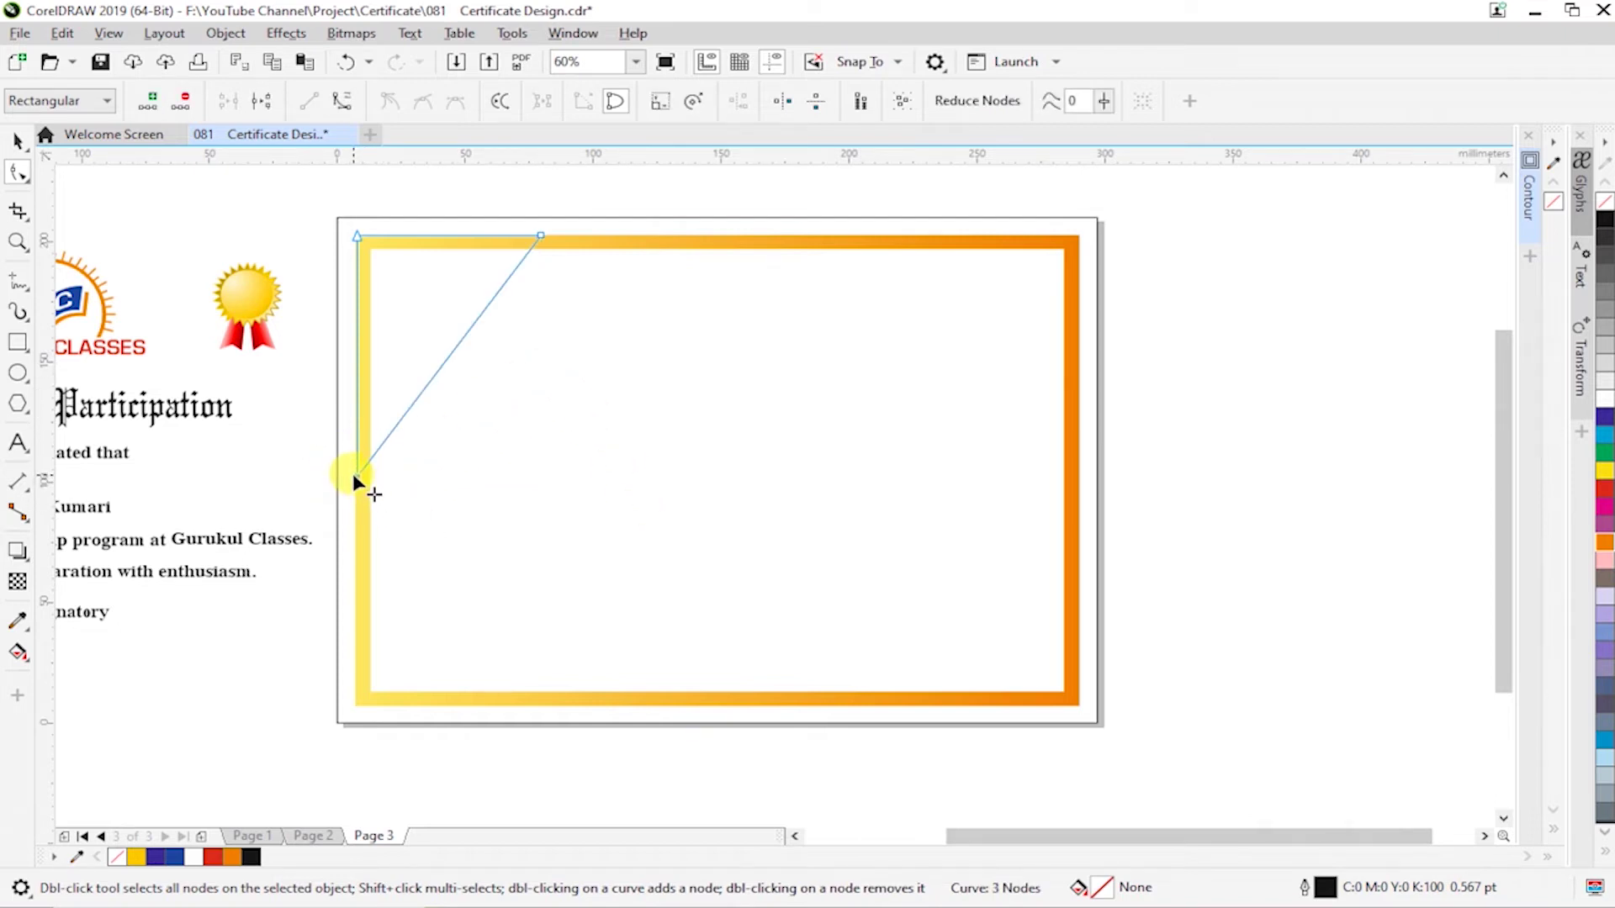
{"action": "left_click_drag", "start_coordinate": [353, 477], "coordinate": [356, 495]}
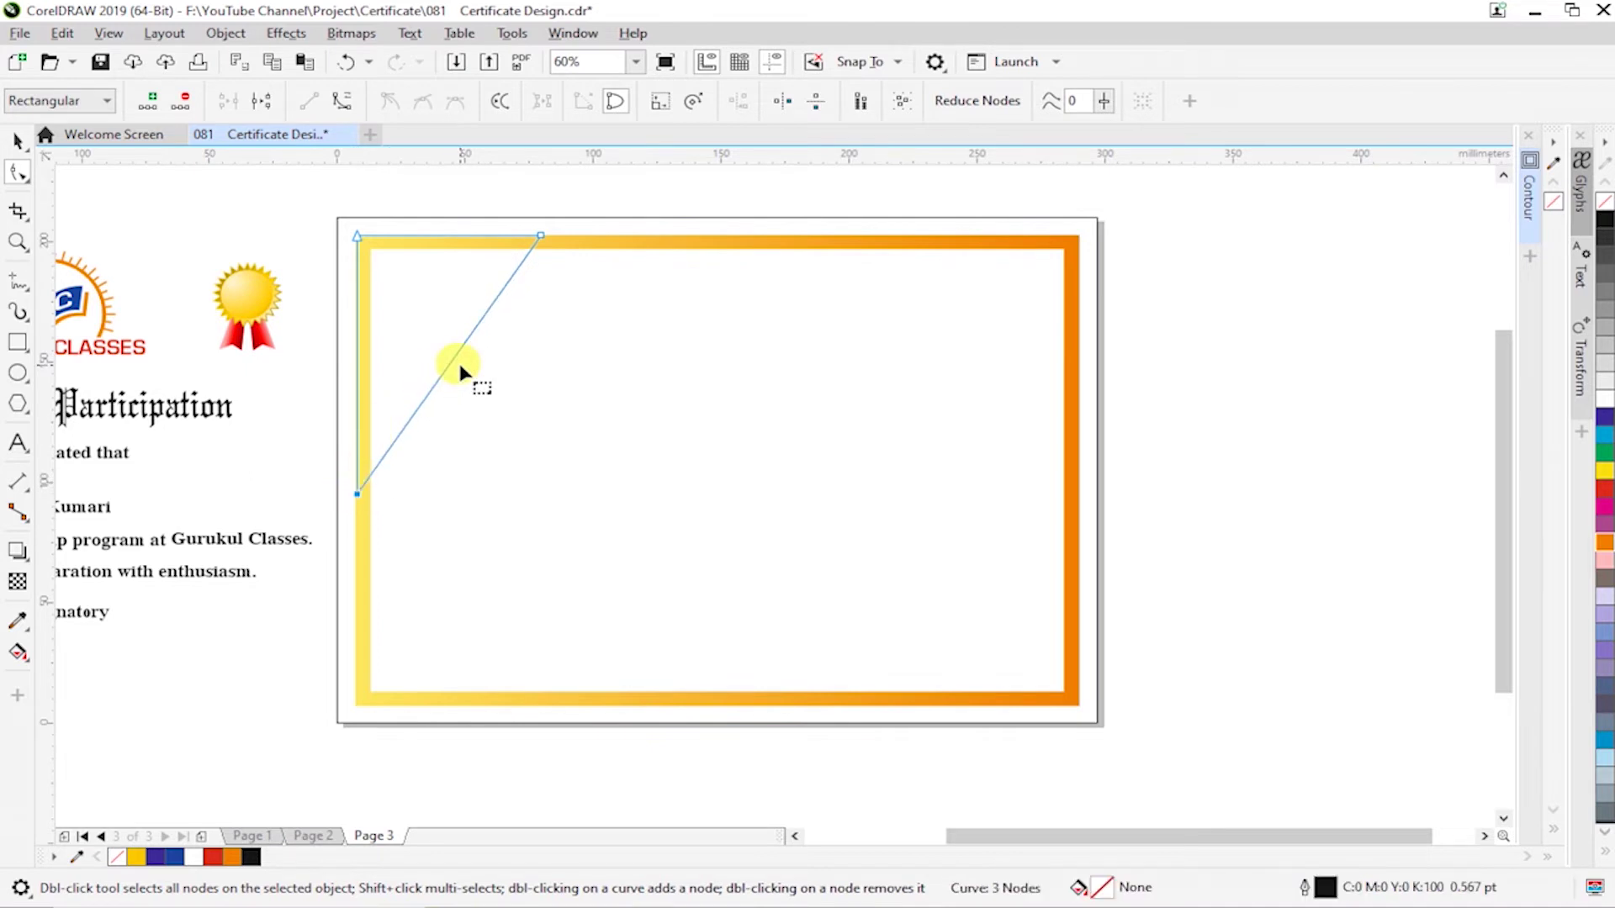
{"action": "key", "text": "space"}
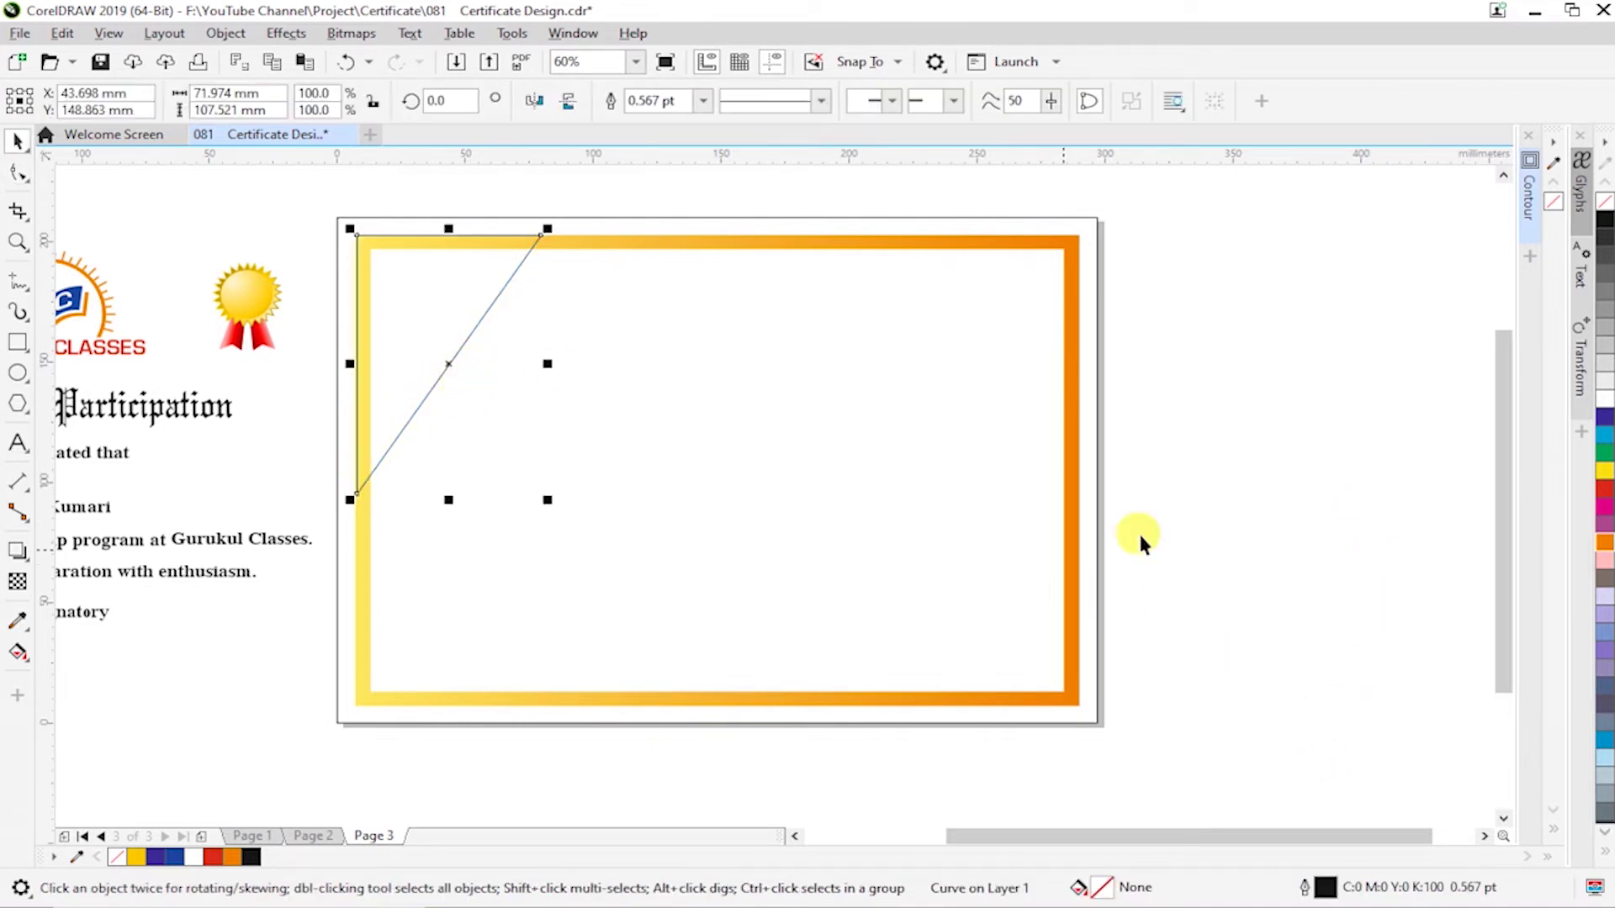
{"action": "left_click", "coordinate": [1296, 496]}
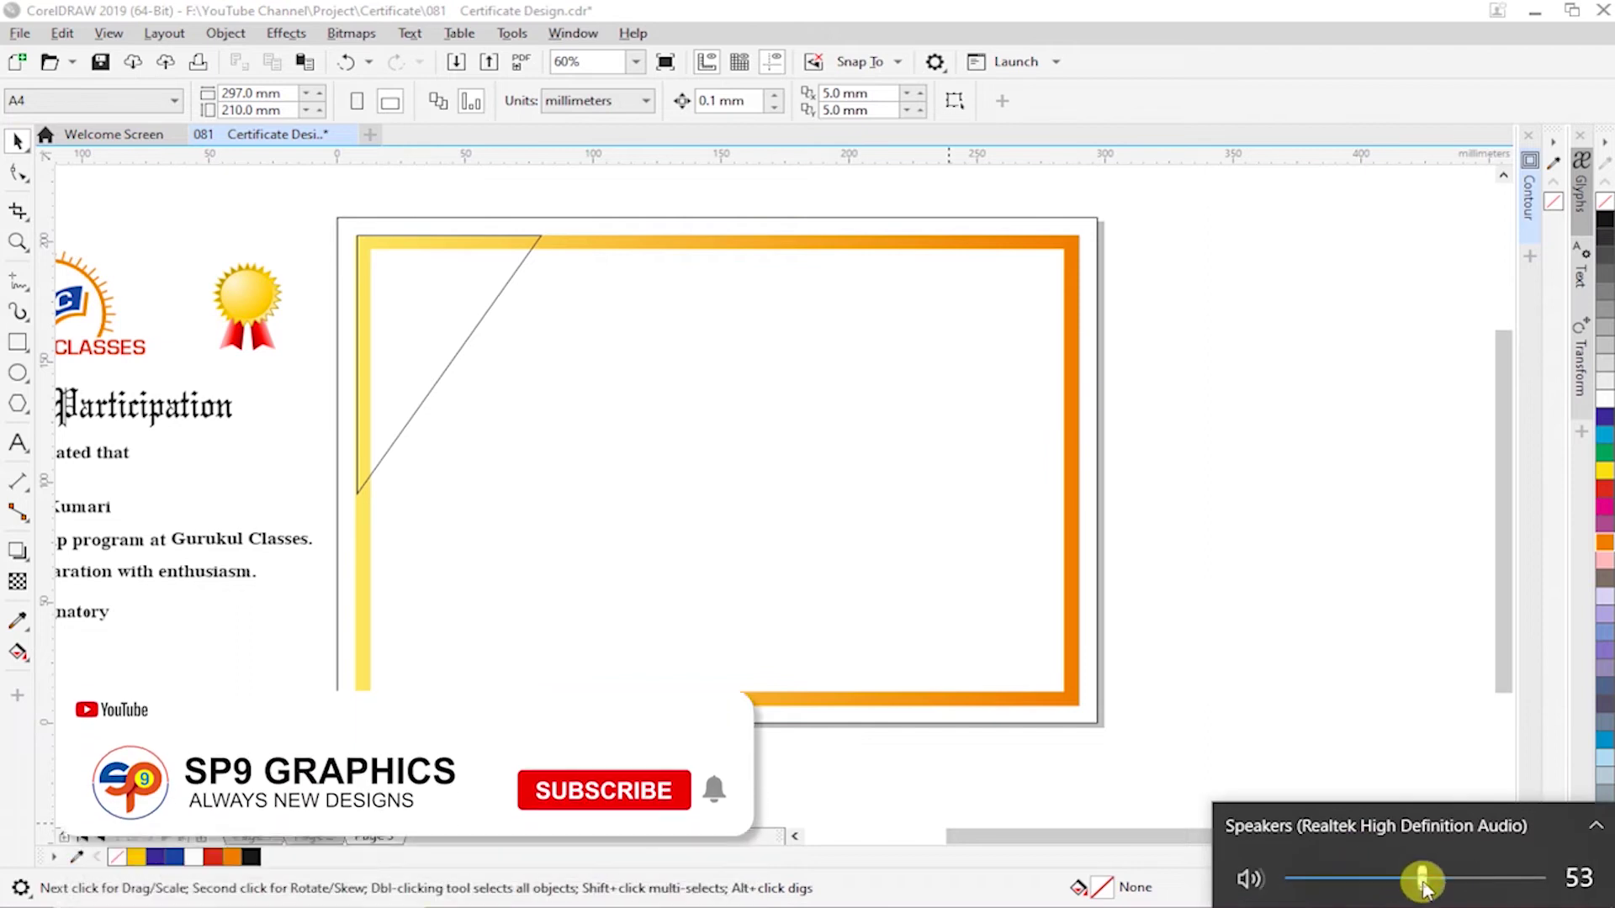
{"action": "left_click", "coordinate": [1247, 611]}
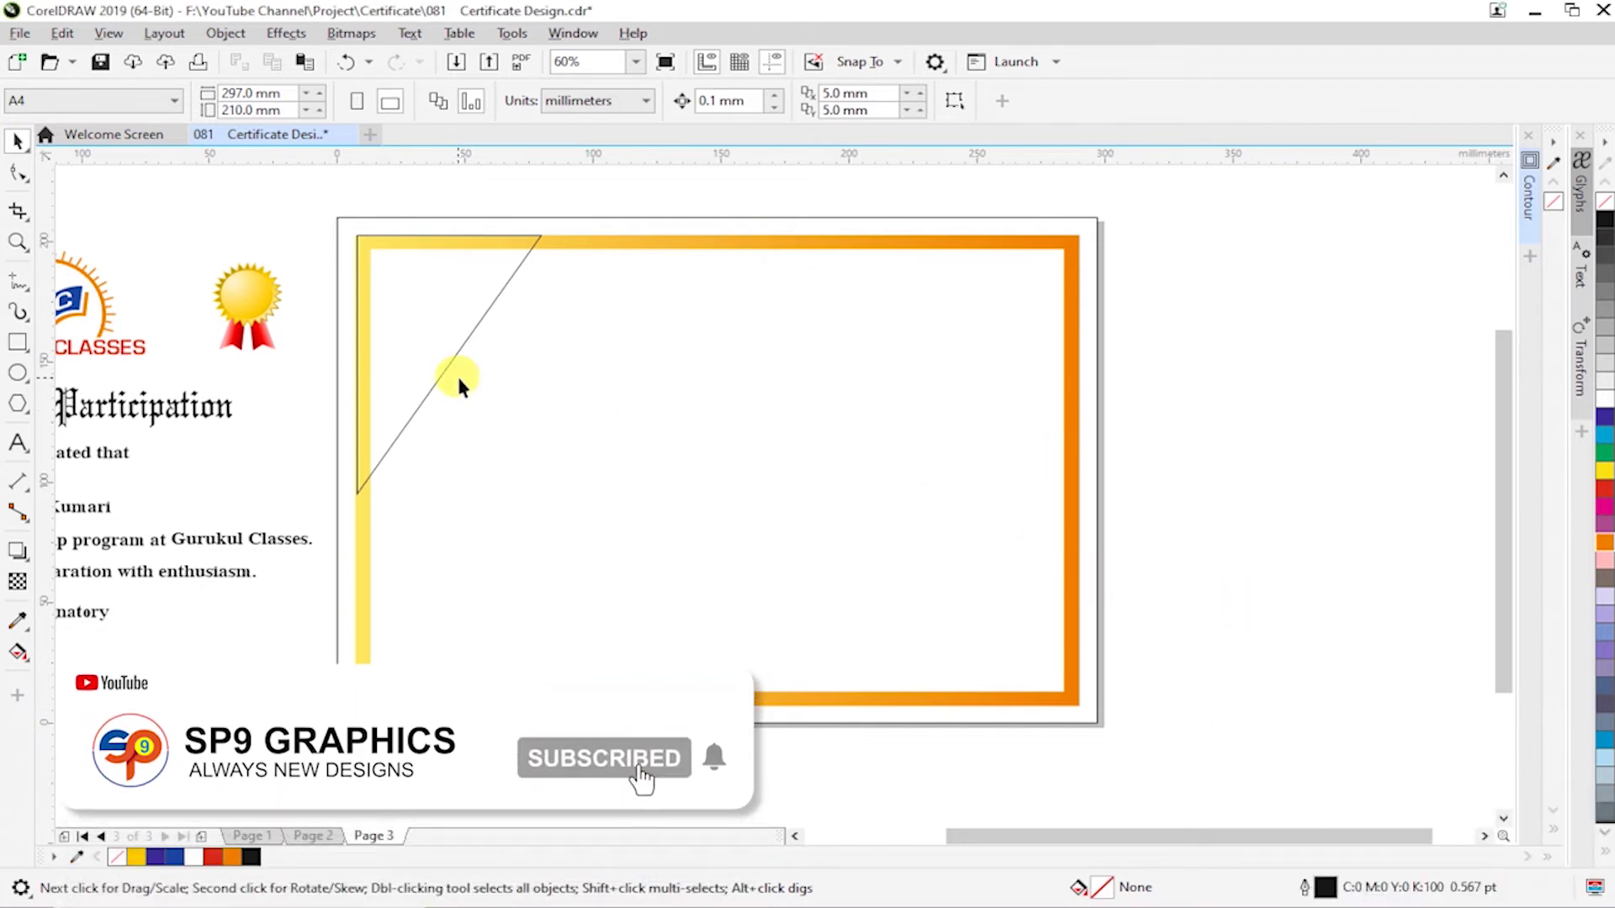
{"action": "left_click", "coordinate": [453, 369]}
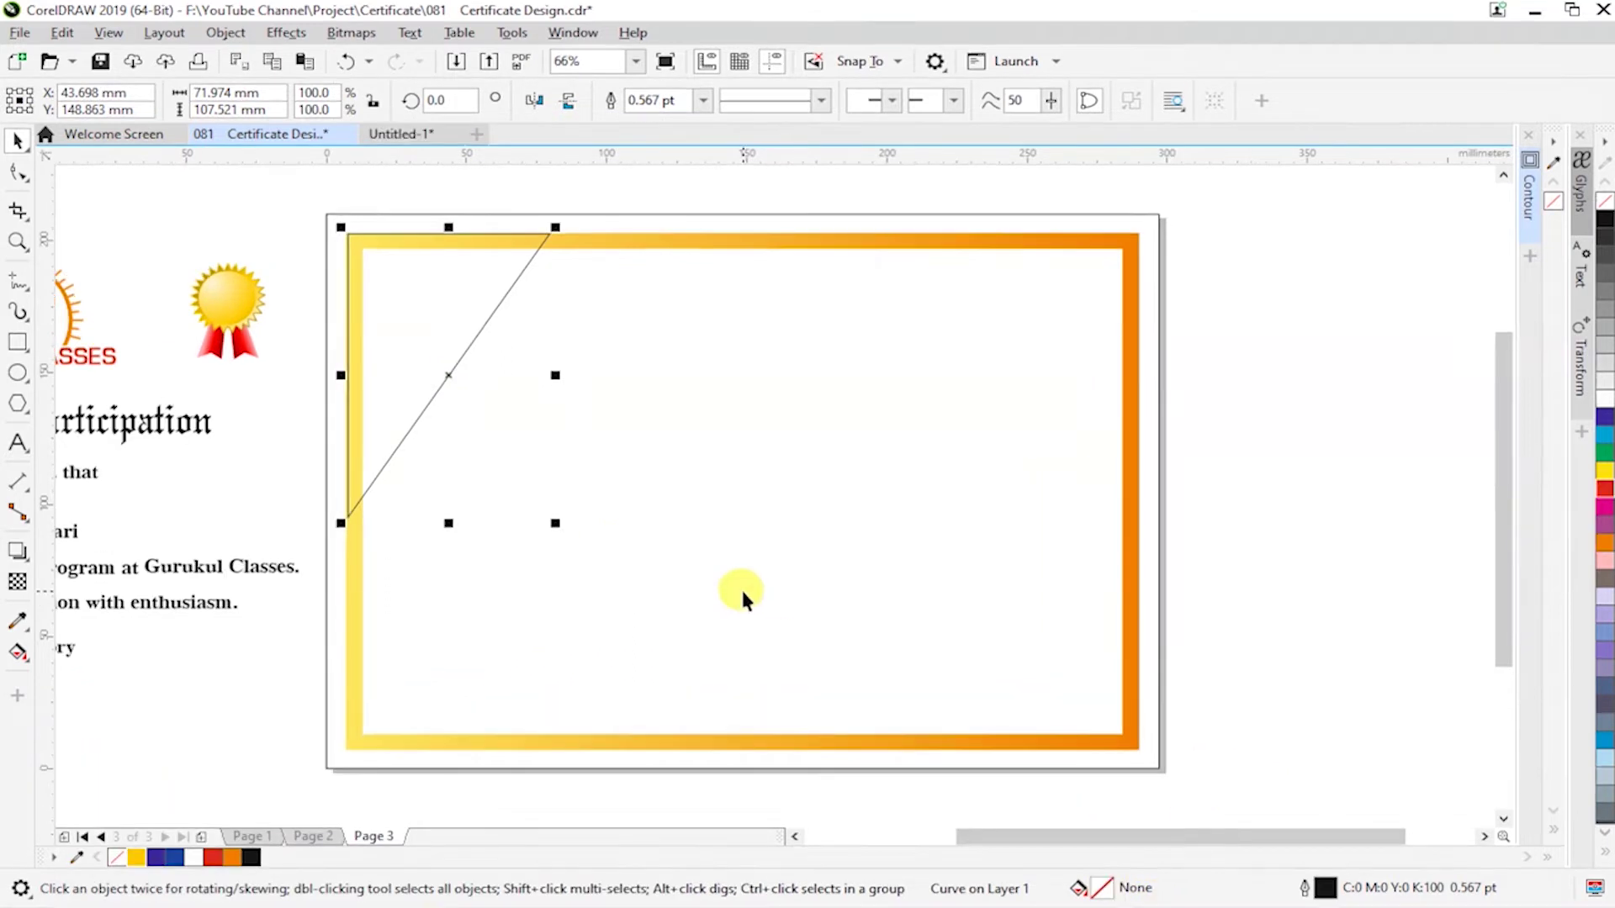
{"action": "left_click", "coordinate": [740, 587]}
{"action": "left_click", "coordinate": [428, 402]}
- Fill the triangle with the Dark + Red fountain preset as a linear gradient
{"action": "double_click", "coordinate": [1104, 893]}
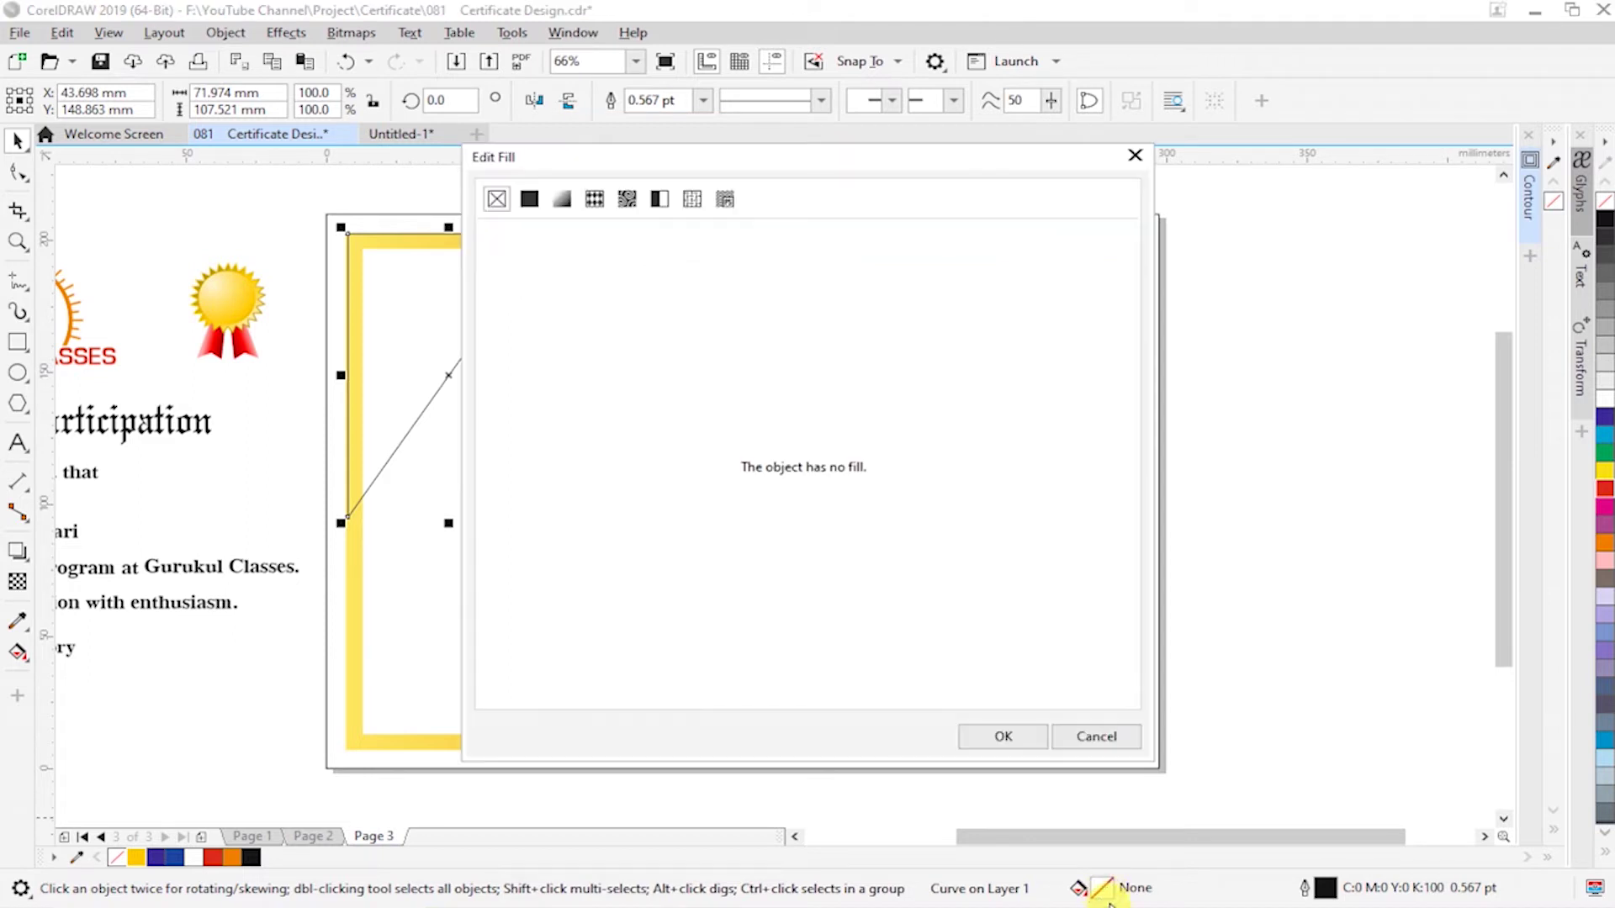
{"action": "left_click_drag", "start_coordinate": [728, 155], "coordinate": [1252, 154]}
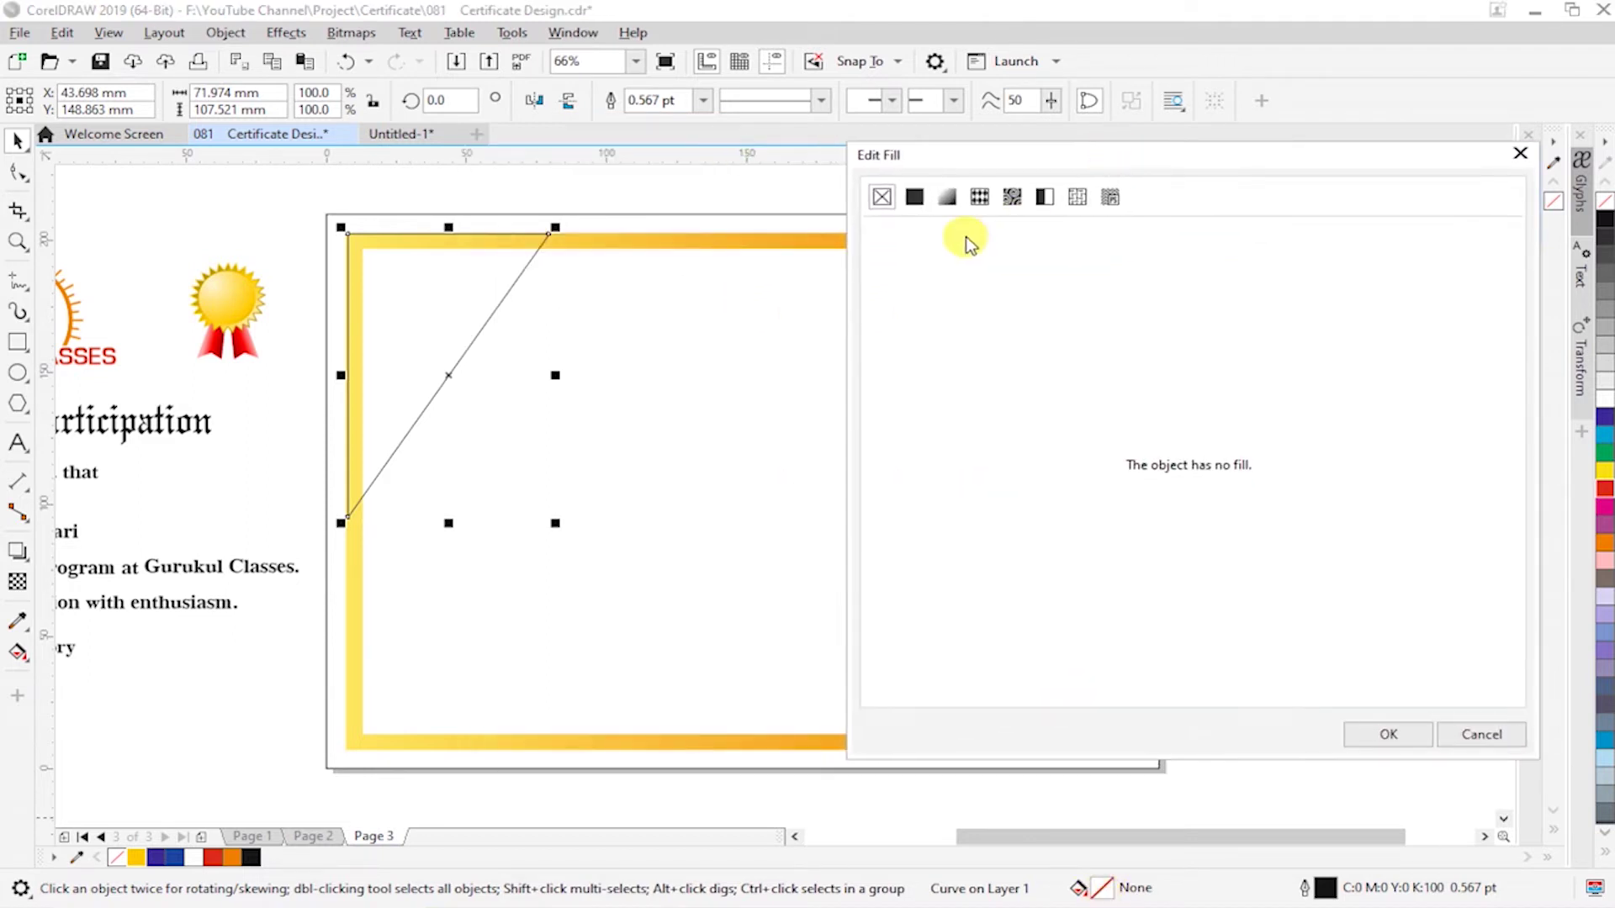
{"action": "left_click", "coordinate": [947, 199]}
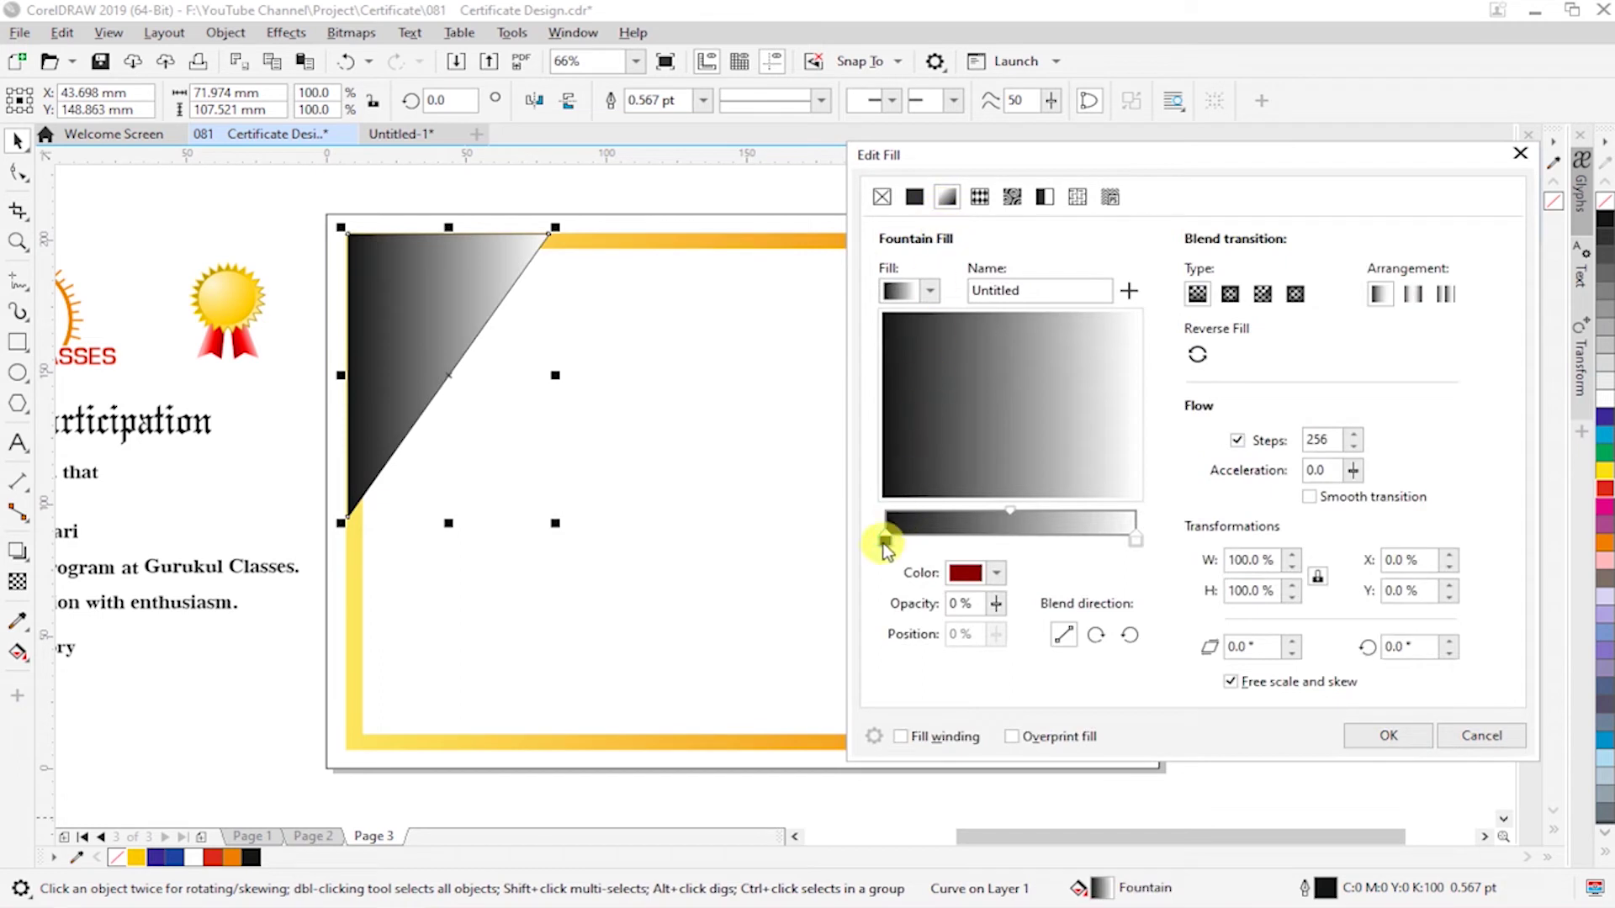
{"action": "left_click", "coordinate": [929, 290]}
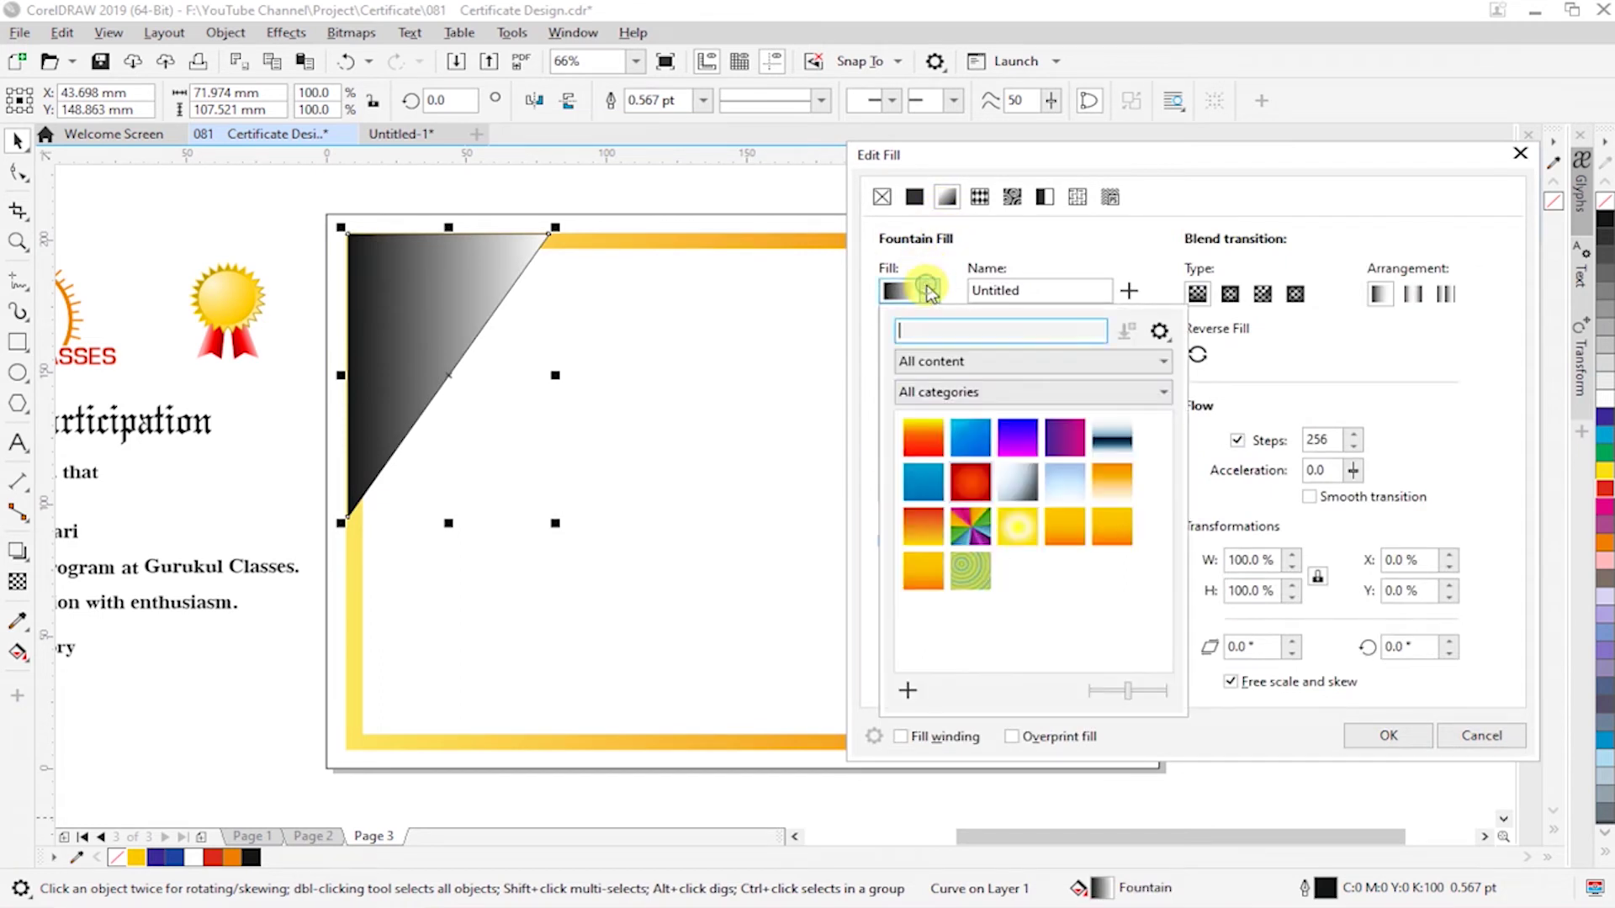
{"action": "left_click", "coordinate": [972, 490]}
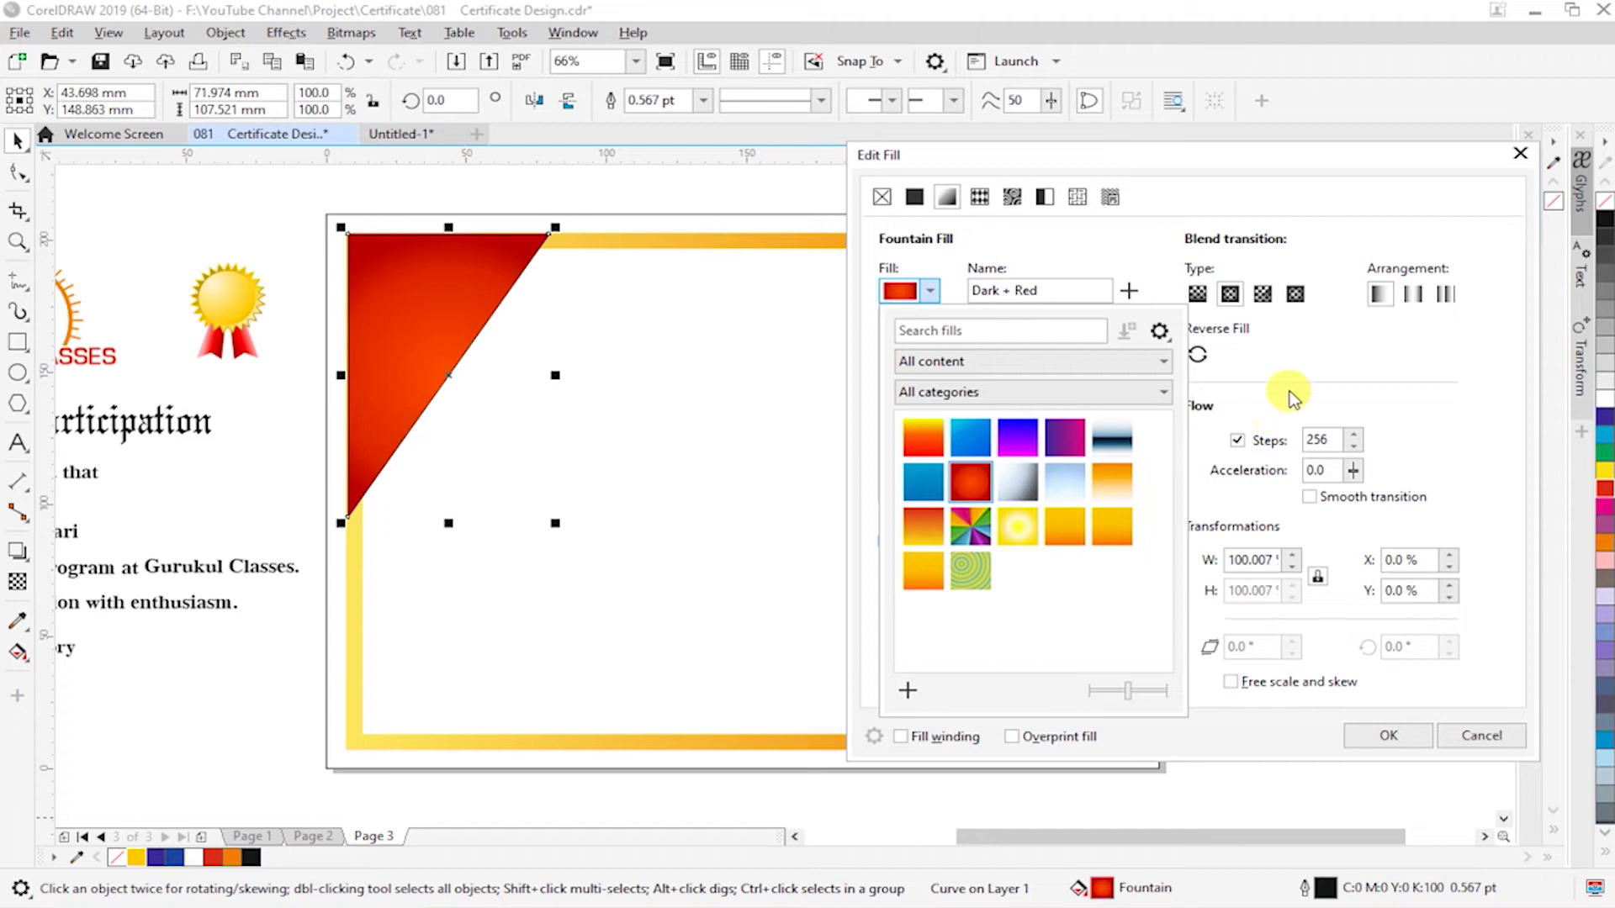
{"action": "left_click", "coordinate": [1266, 379]}
{"action": "left_click", "coordinate": [1196, 294]}
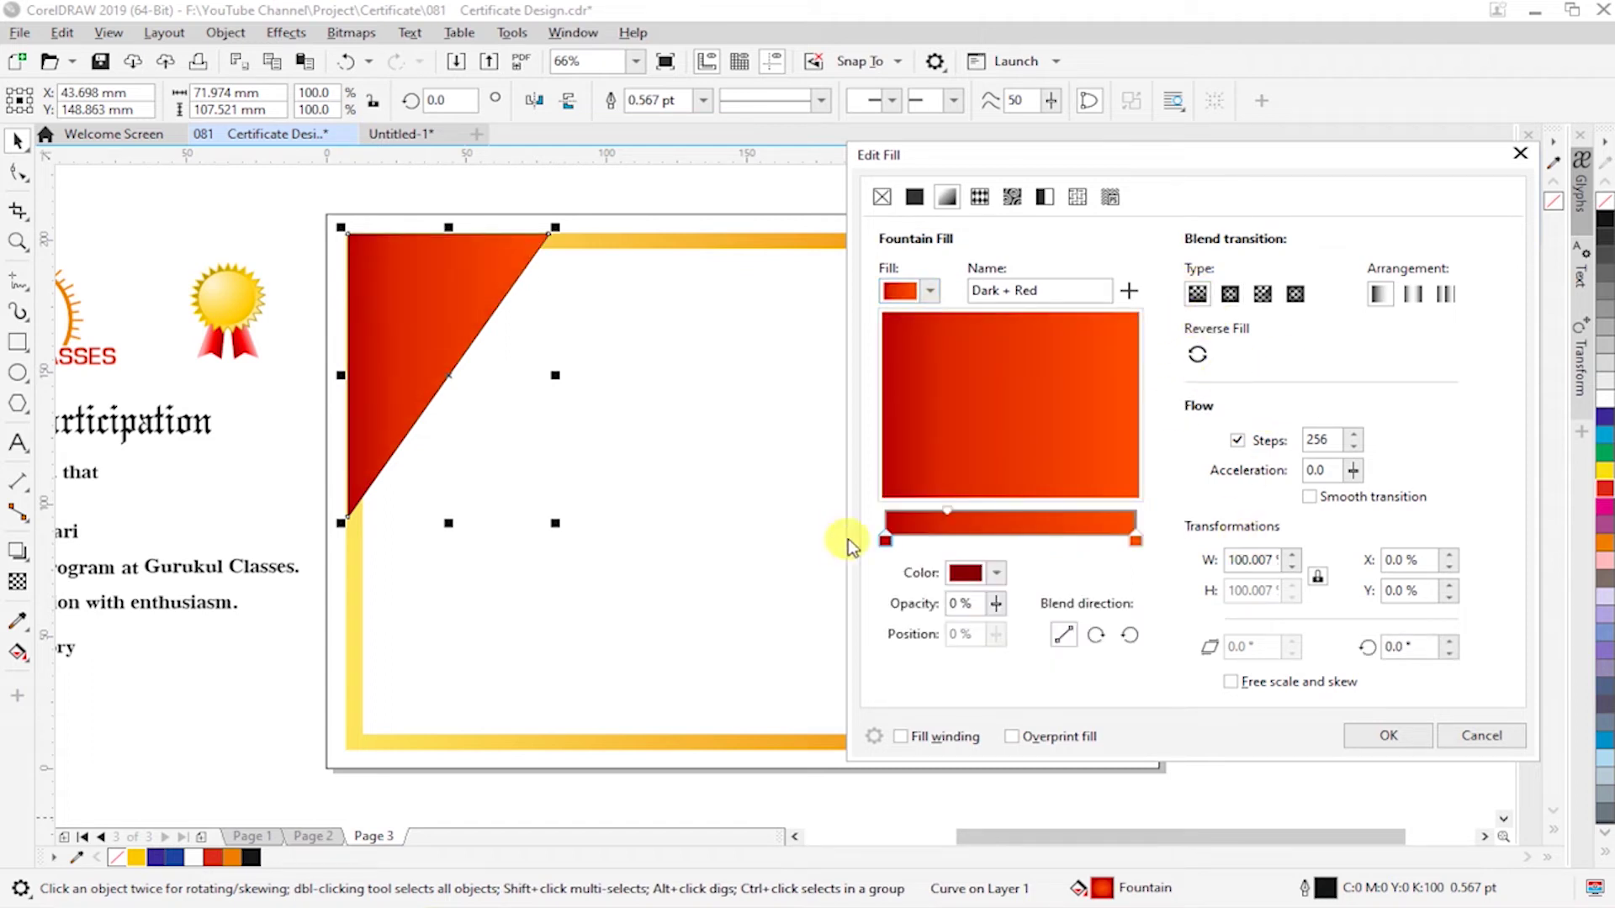
- Darken the gradient's start colour in CMYK by raising cyan and black
{"action": "left_click", "coordinate": [886, 541]}
{"action": "left_click", "coordinate": [997, 576]}
{"action": "left_click", "coordinate": [887, 542]}
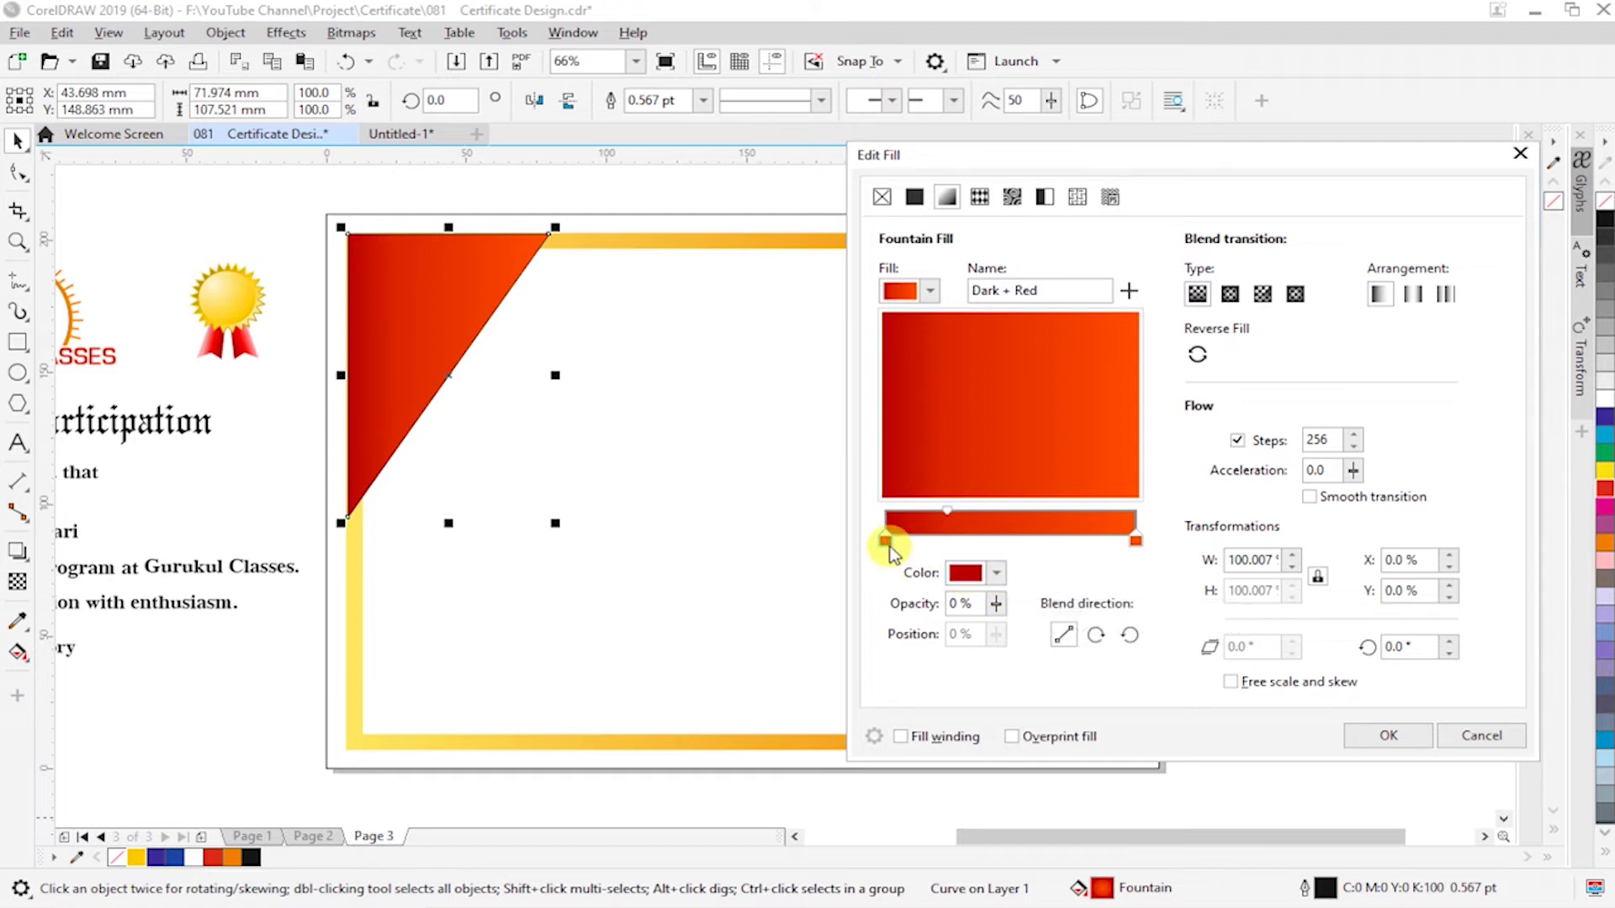
{"action": "left_click", "coordinate": [996, 573]}
{"action": "left_click", "coordinate": [1032, 658]}
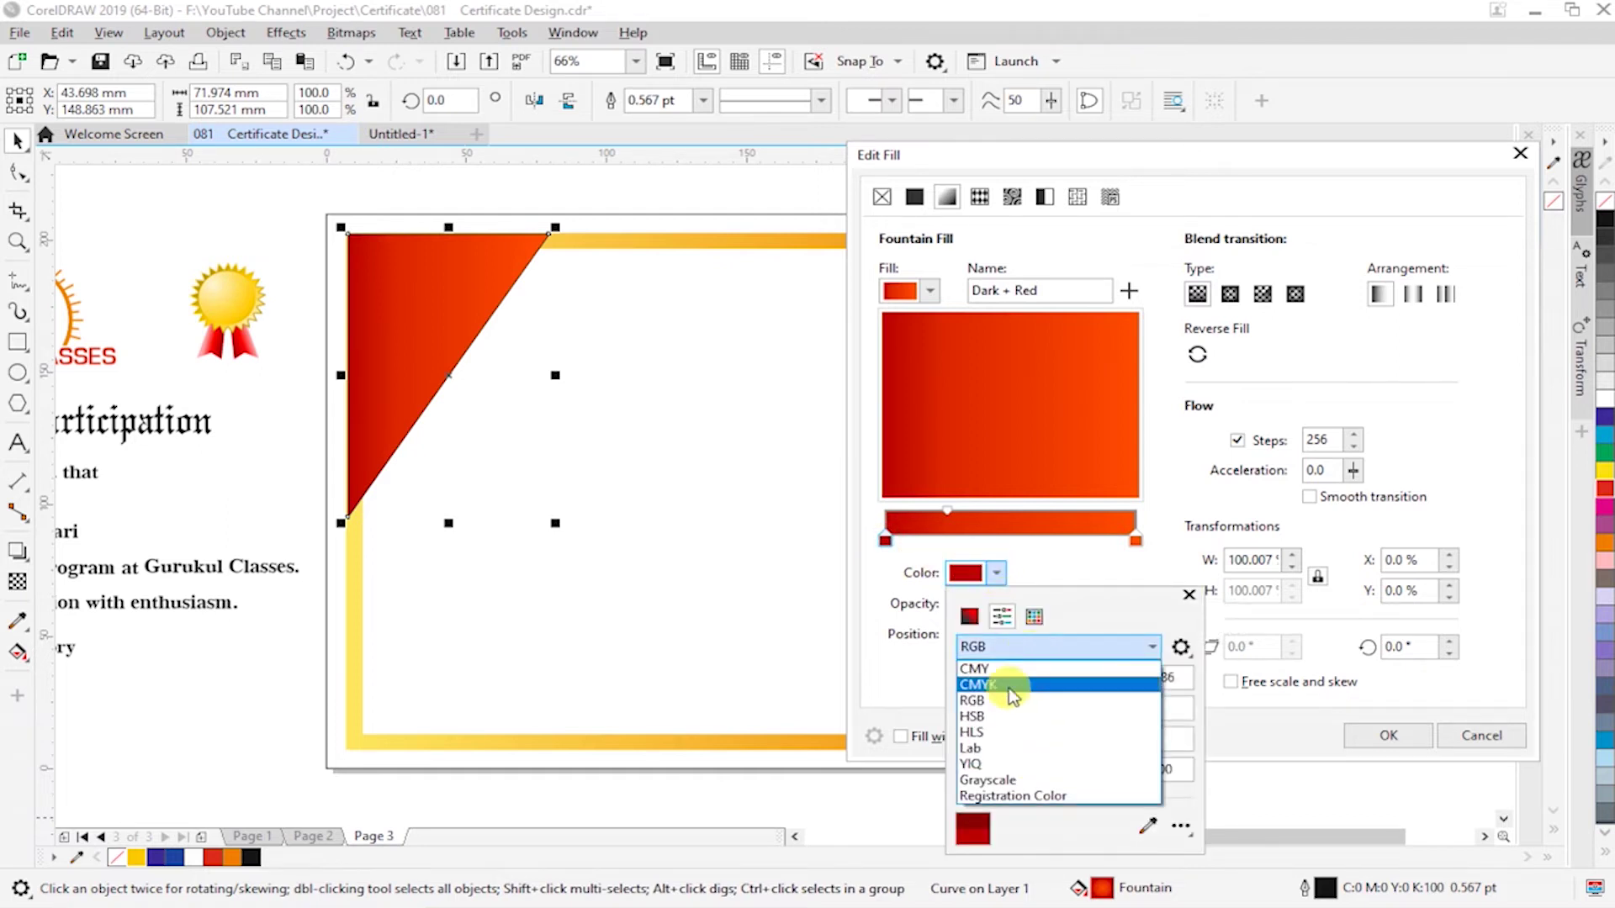
{"action": "left_click", "coordinate": [1028, 682]}
{"action": "left_click_drag", "start_coordinate": [1002, 683], "coordinate": [1052, 688]}
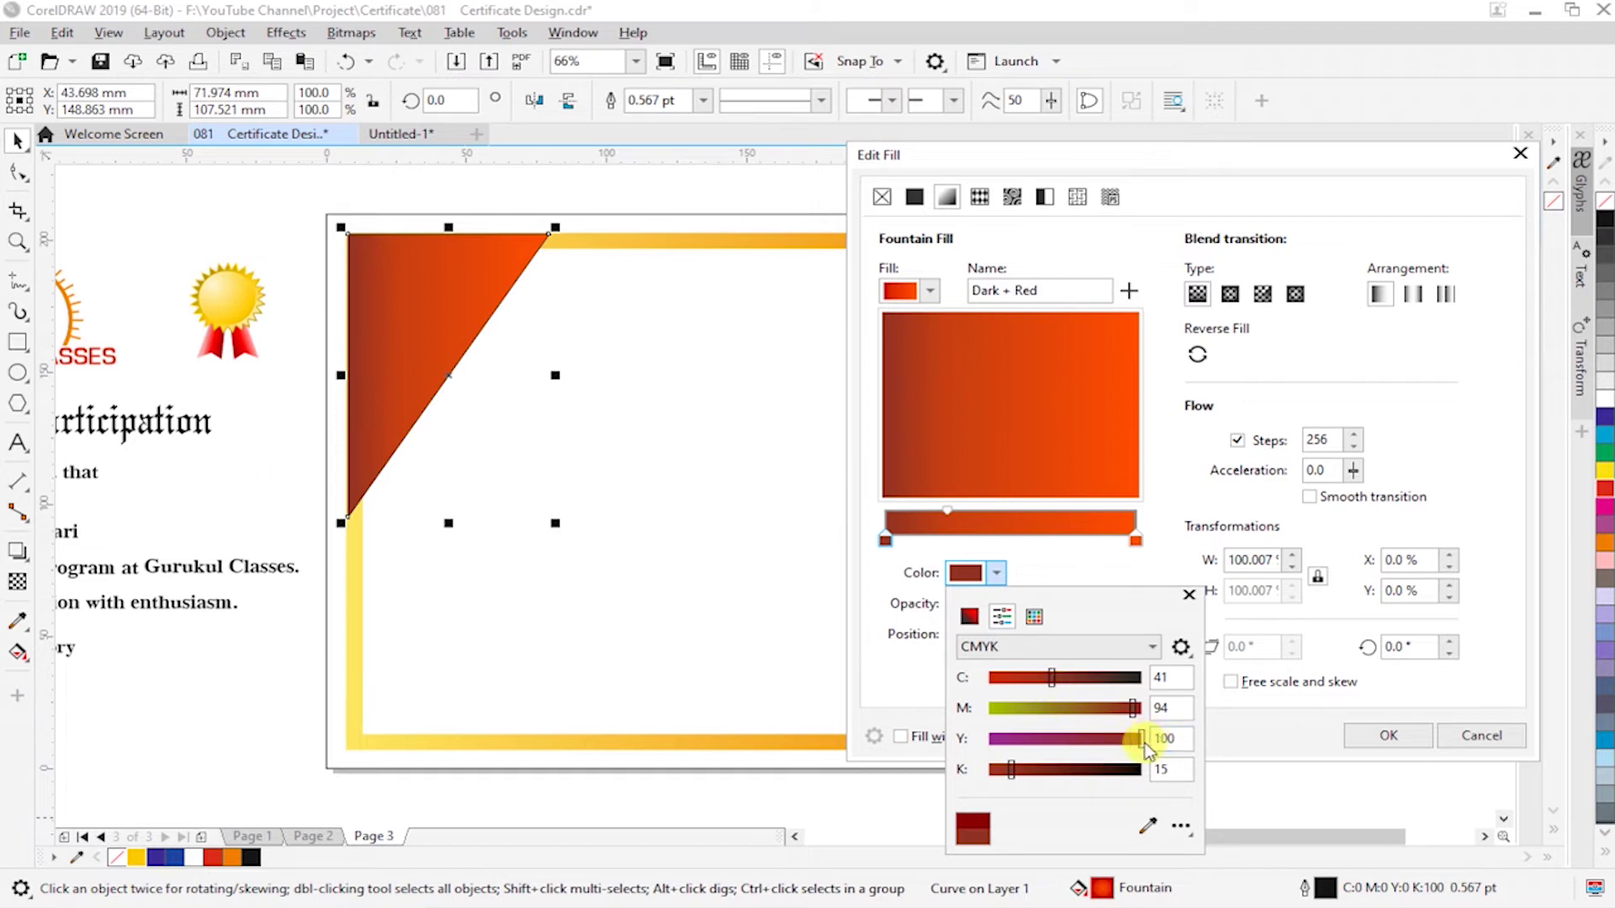
{"action": "left_click_drag", "start_coordinate": [1013, 772], "coordinate": [1041, 769]}
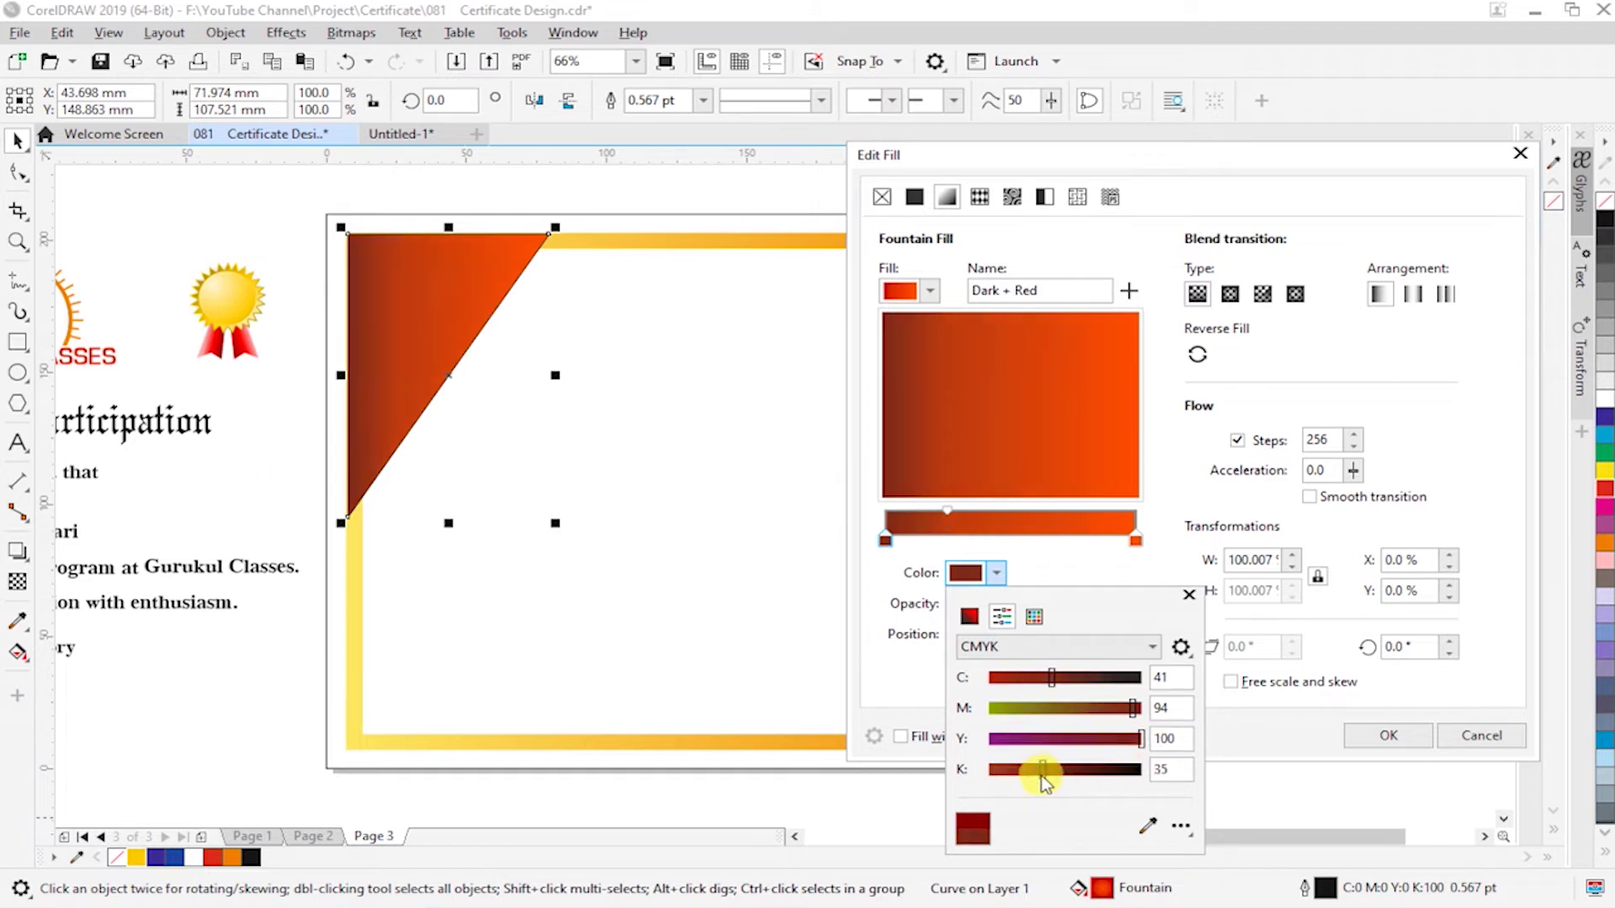
{"action": "left_click", "coordinate": [1190, 483]}
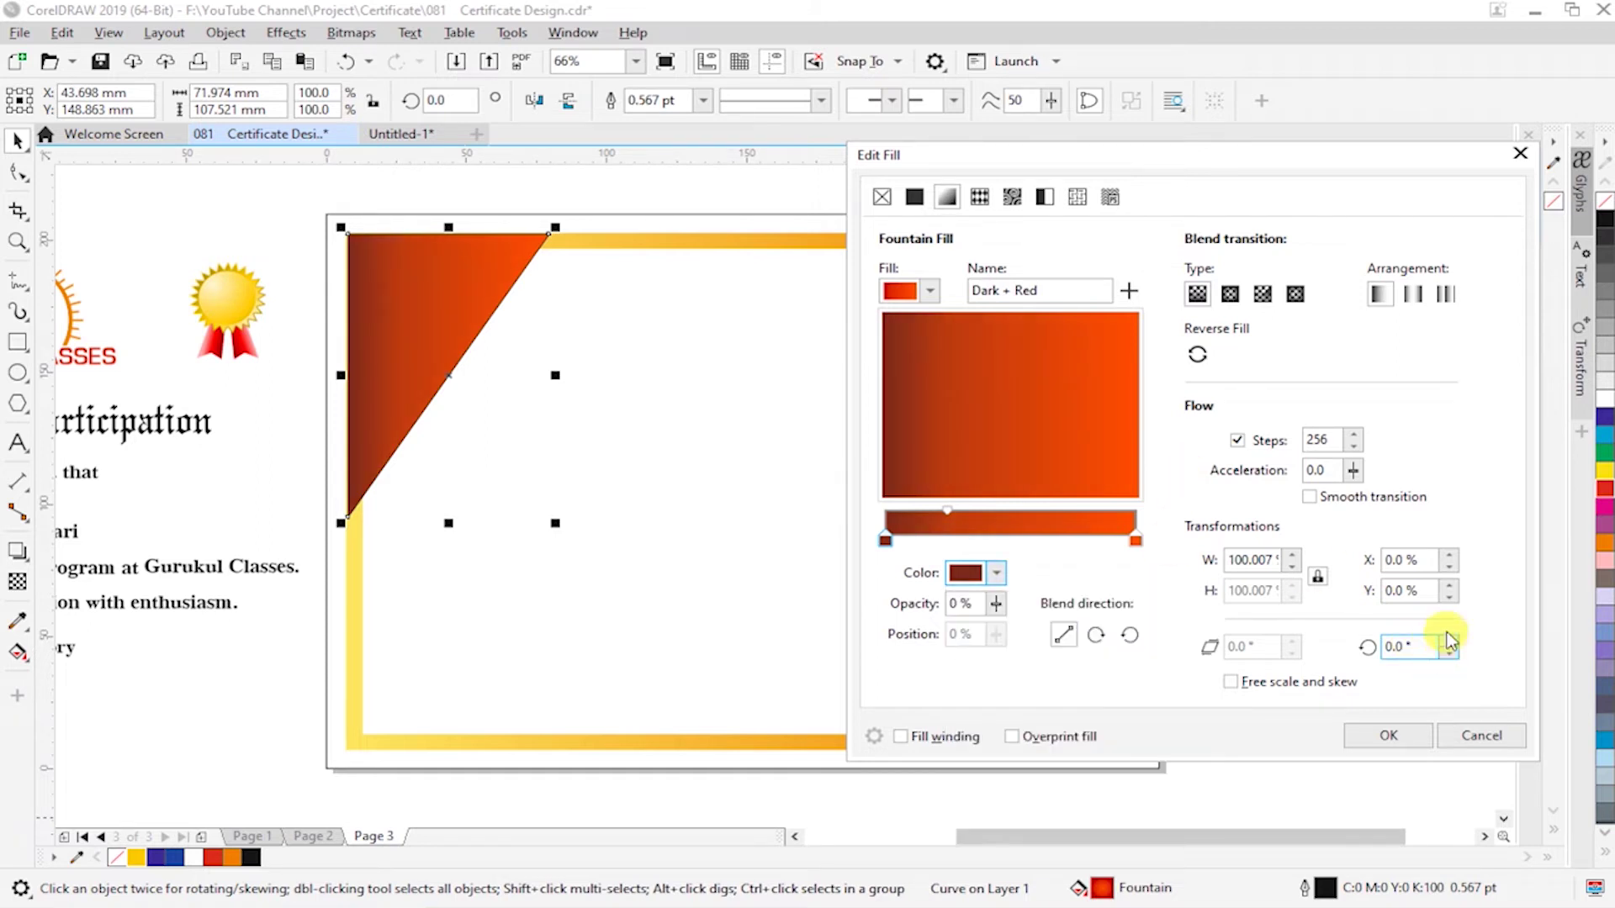
- Angle the gradient diagonally to 37.3° and add a middle colour stop near 51%
{"action": "mouse_move", "coordinate": [935, 454]}
{"action": "left_mouse_down"}
{"action": "mouse_move", "coordinate": [994, 352]}
{"action": "mouse_move", "coordinate": [1096, 360]}
{"action": "left_mouse_up"}
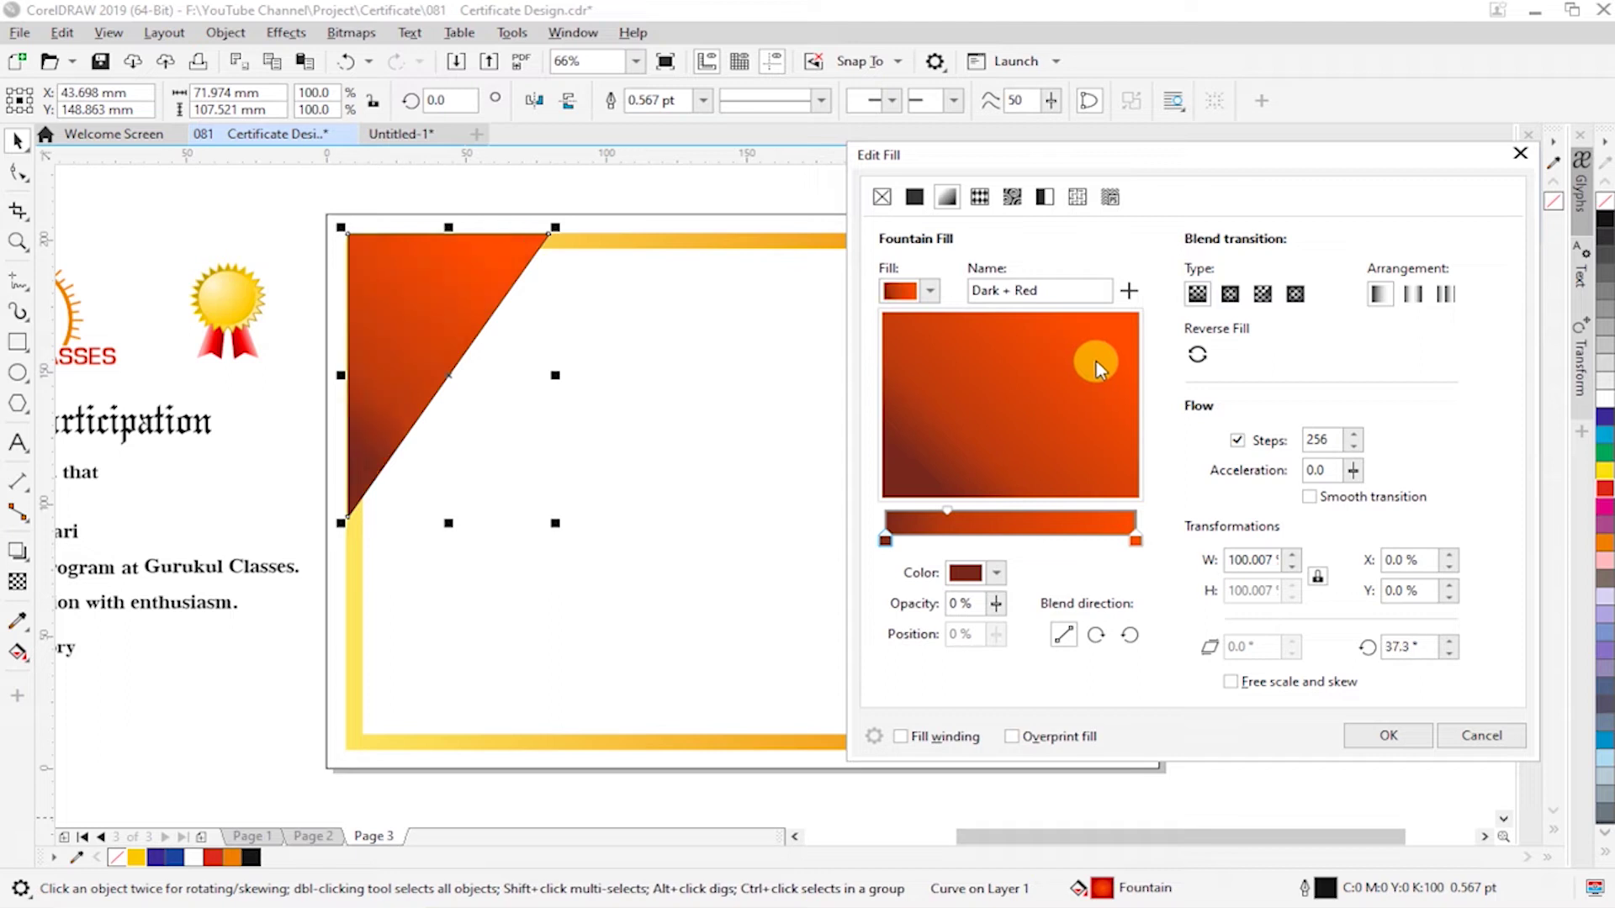
{"action": "double_click", "coordinate": [948, 523]}
{"action": "left_click_drag", "start_coordinate": [975, 521], "coordinate": [1006, 521]}
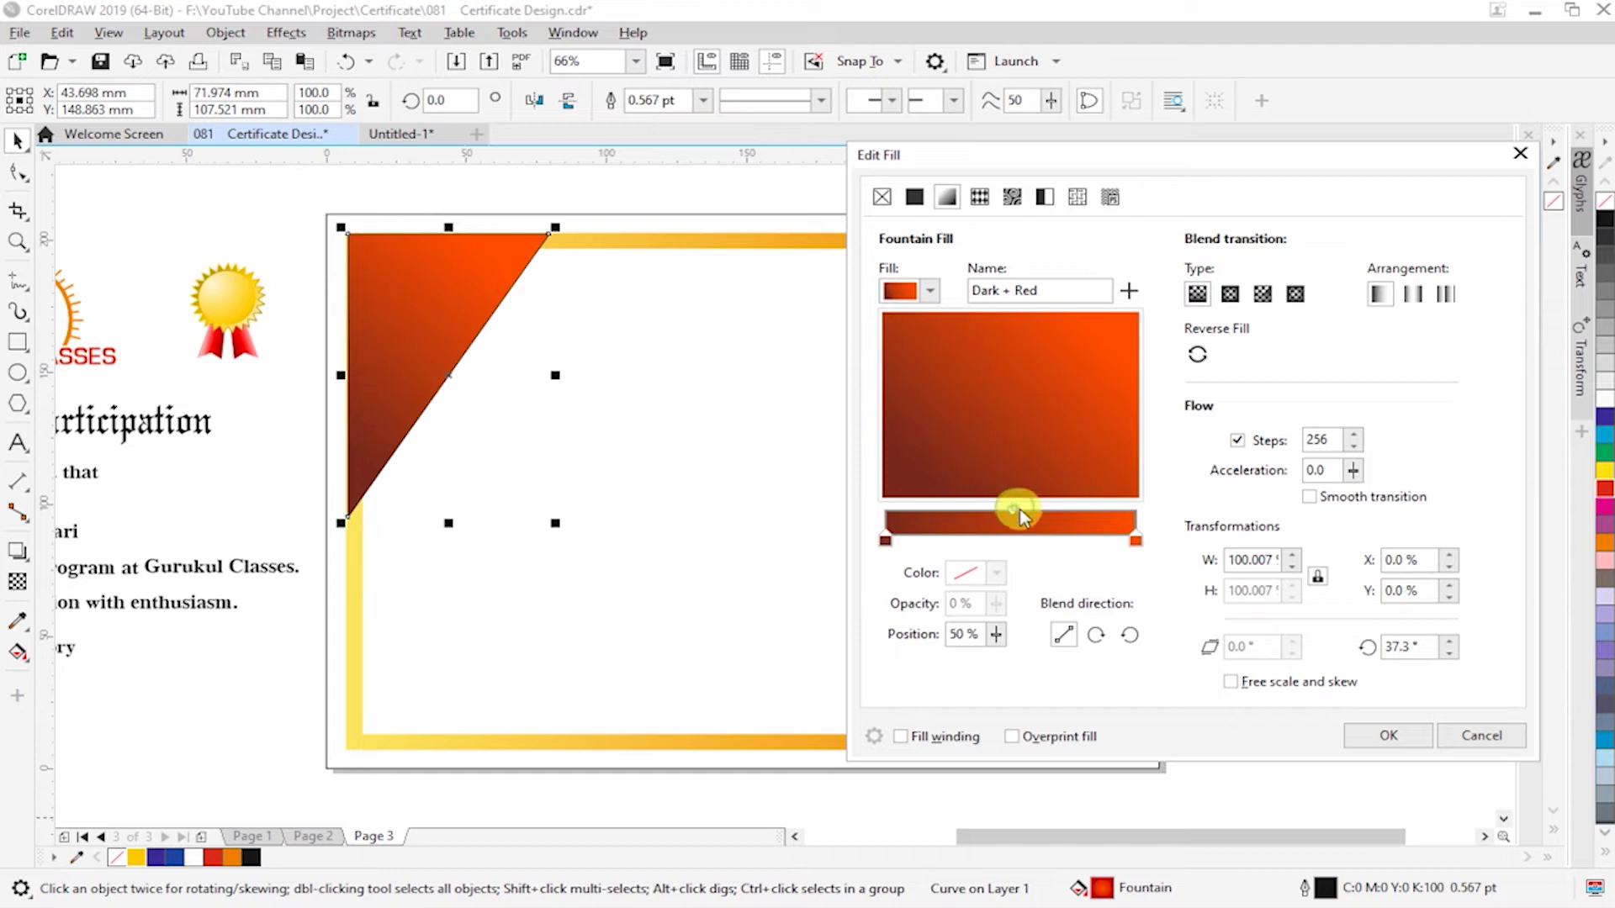
- Set the end stop to CMYK 0/100/100/0 red, midpoint to 40%, and apply the fill
{"action": "left_click", "coordinate": [1135, 540]}
{"action": "left_click", "coordinate": [1000, 573]}
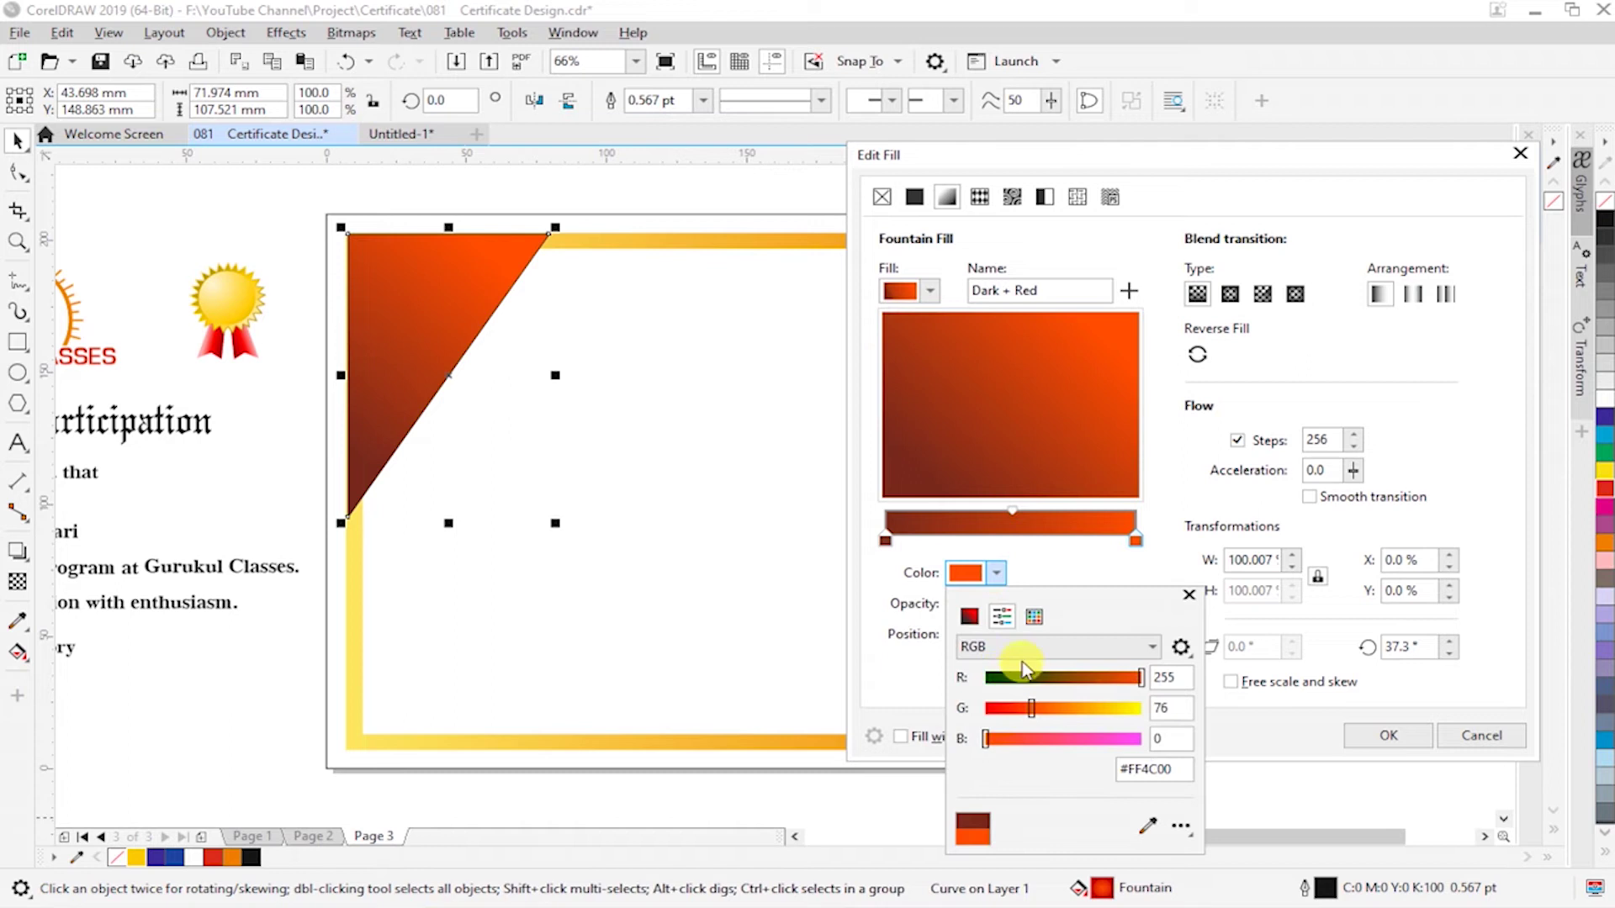
{"action": "left_click", "coordinate": [1026, 648]}
{"action": "left_click", "coordinate": [1020, 677]}
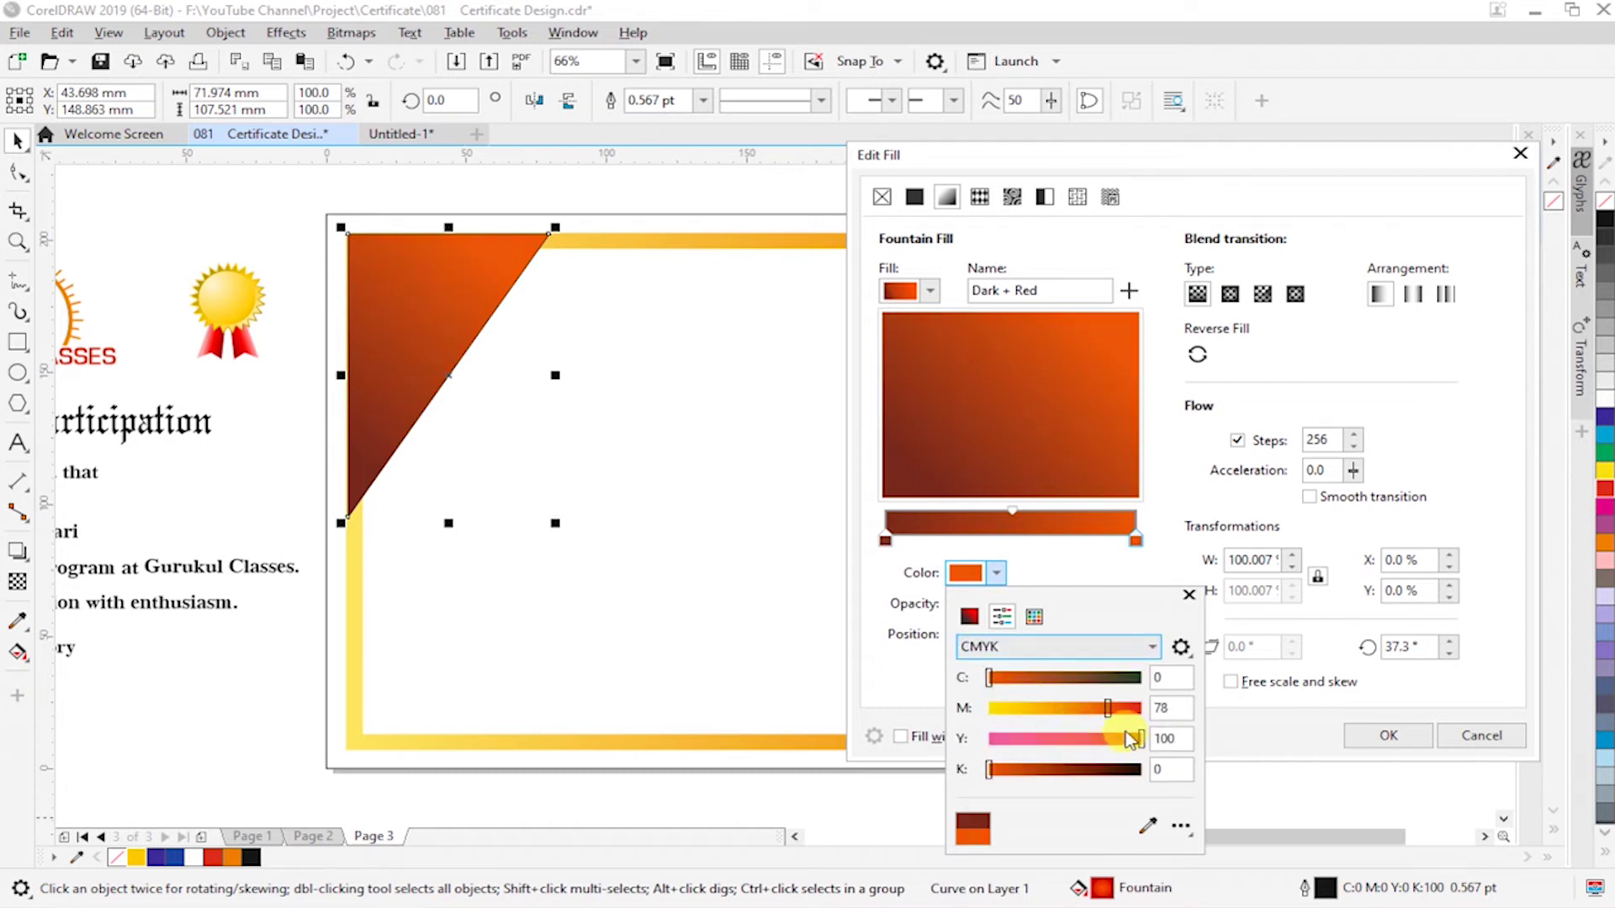
{"action": "left_click_drag", "start_coordinate": [1109, 708], "coordinate": [1165, 709]}
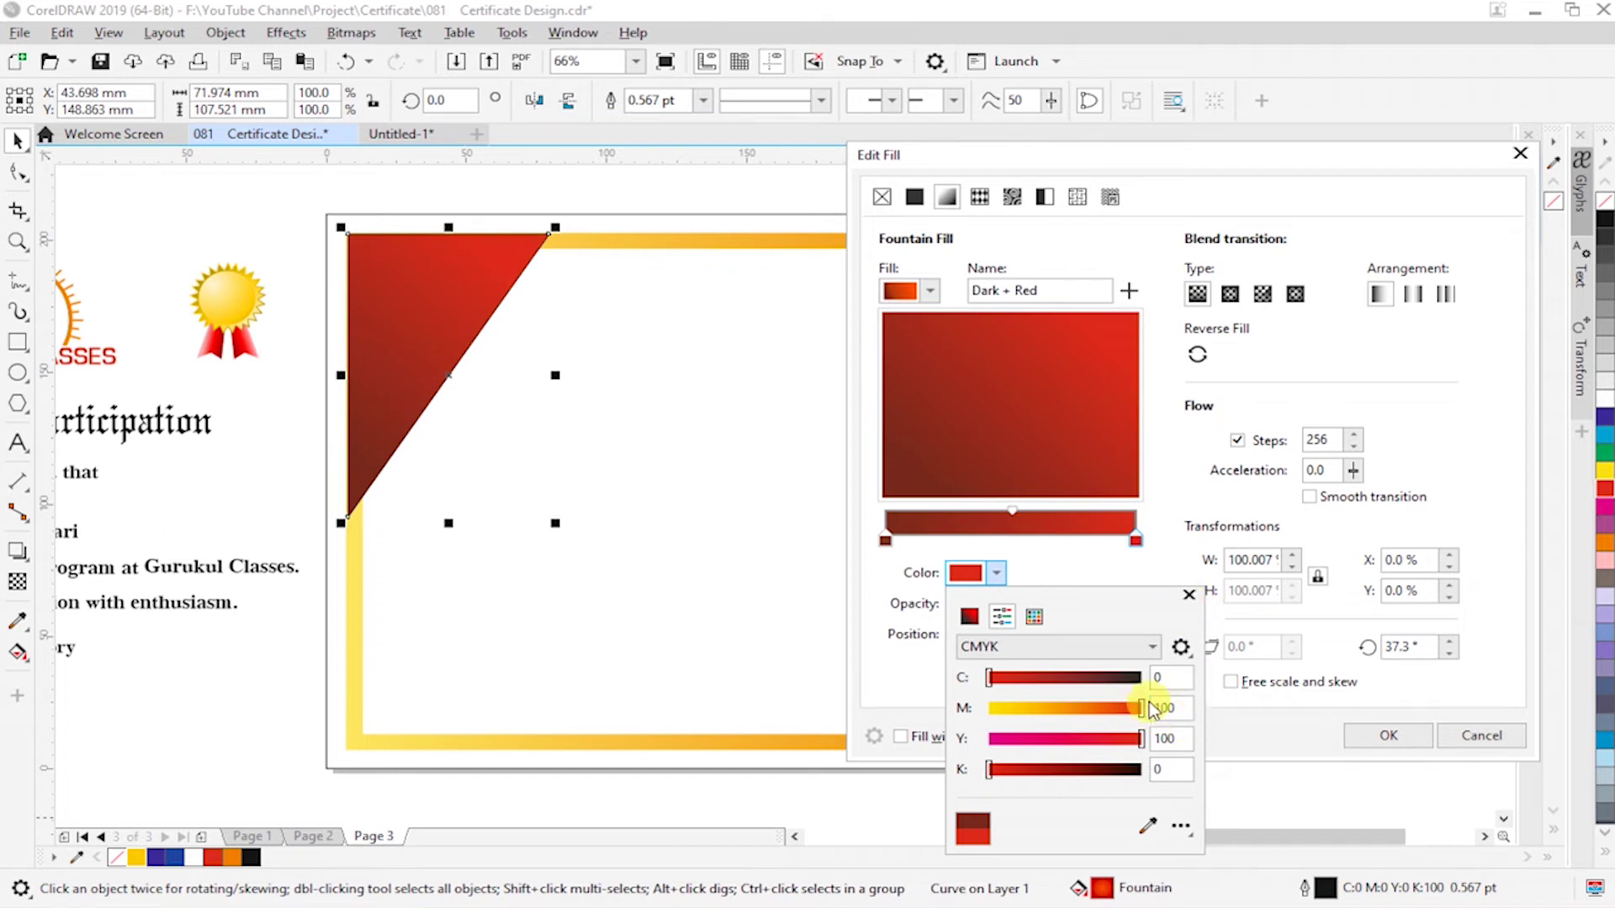
{"action": "left_click", "coordinate": [1192, 515]}
{"action": "left_click_drag", "start_coordinate": [1012, 510], "coordinate": [983, 515]}
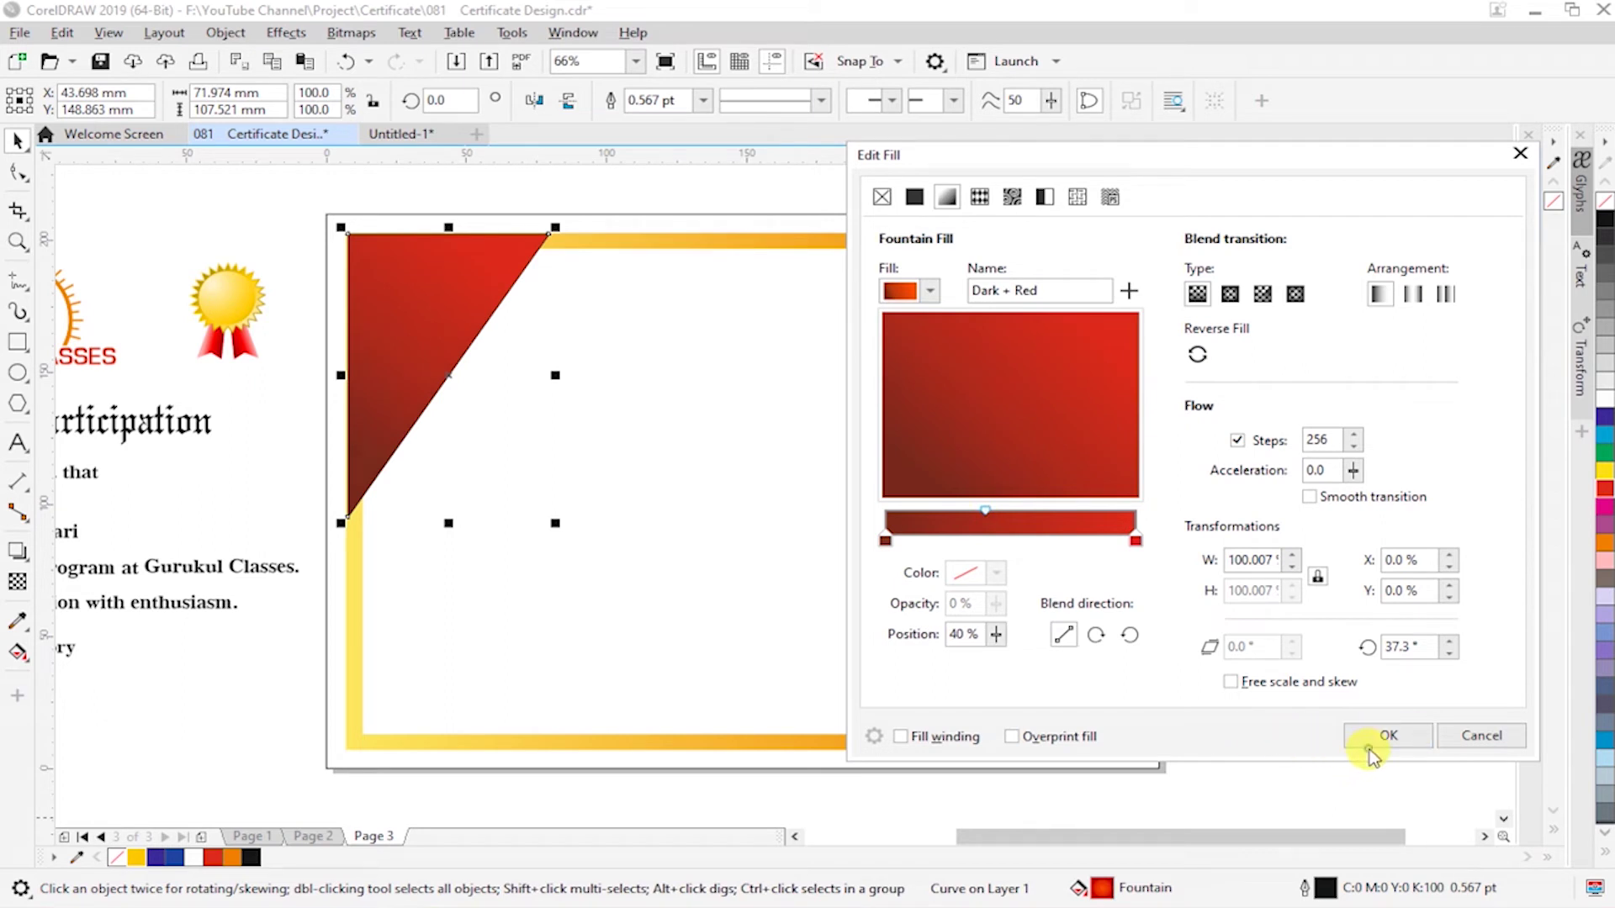
{"action": "left_click", "coordinate": [1369, 747]}
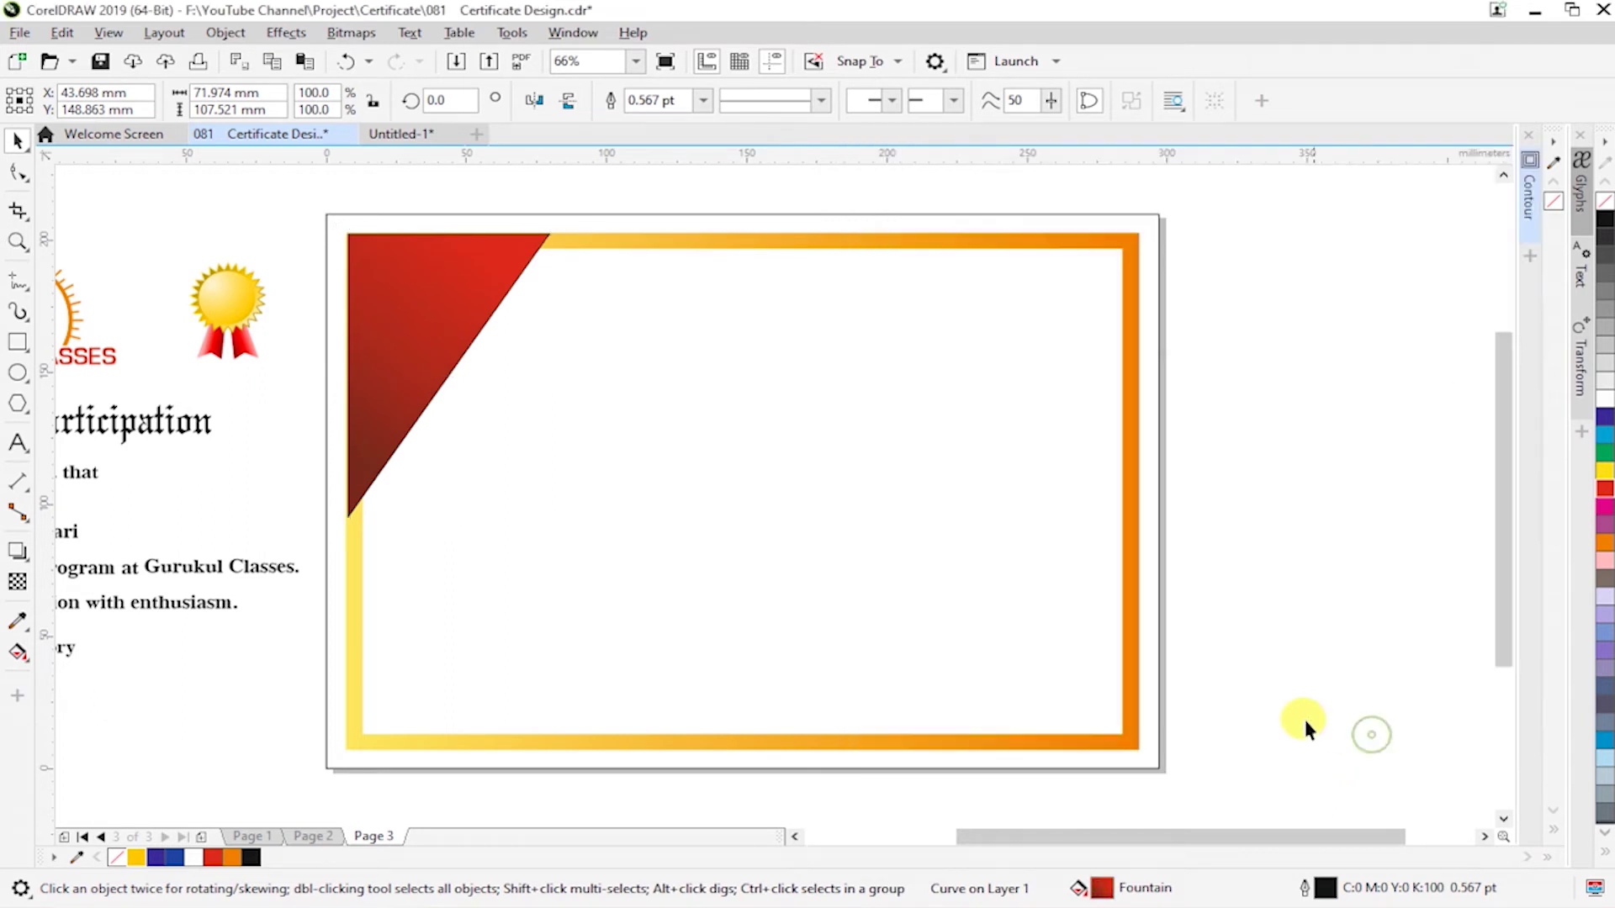
- Remove the red triangle's outline and place a wider deep-yellow copy behind it
{"action": "right_click", "coordinate": [1605, 200]}
{"action": "left_click", "coordinate": [460, 332]}
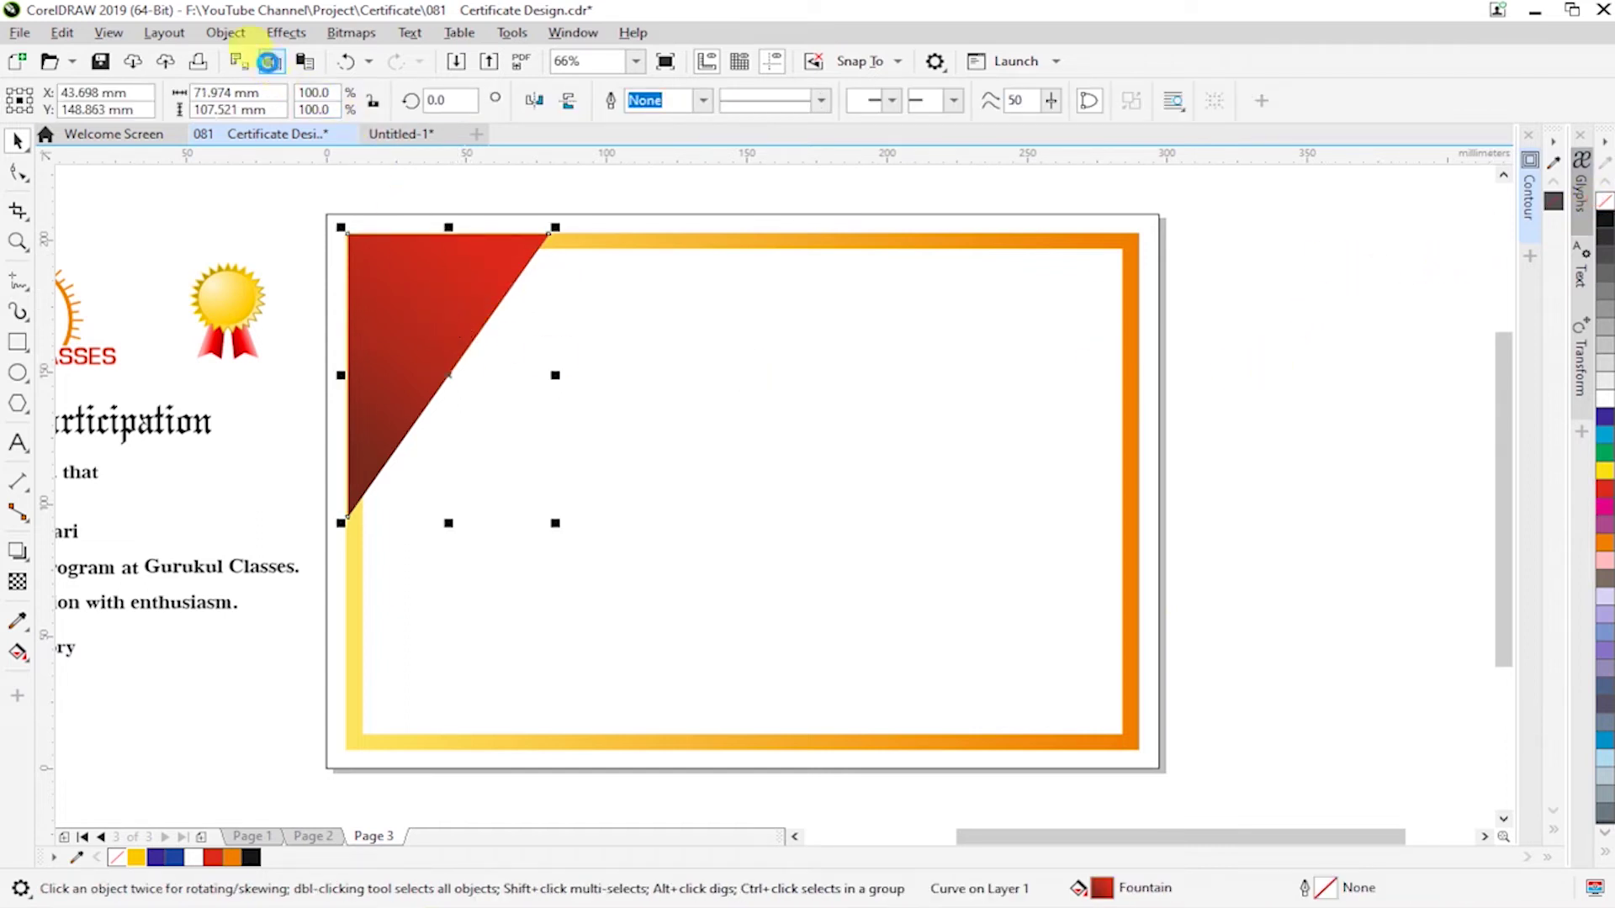
{"action": "key", "text": "F10"}
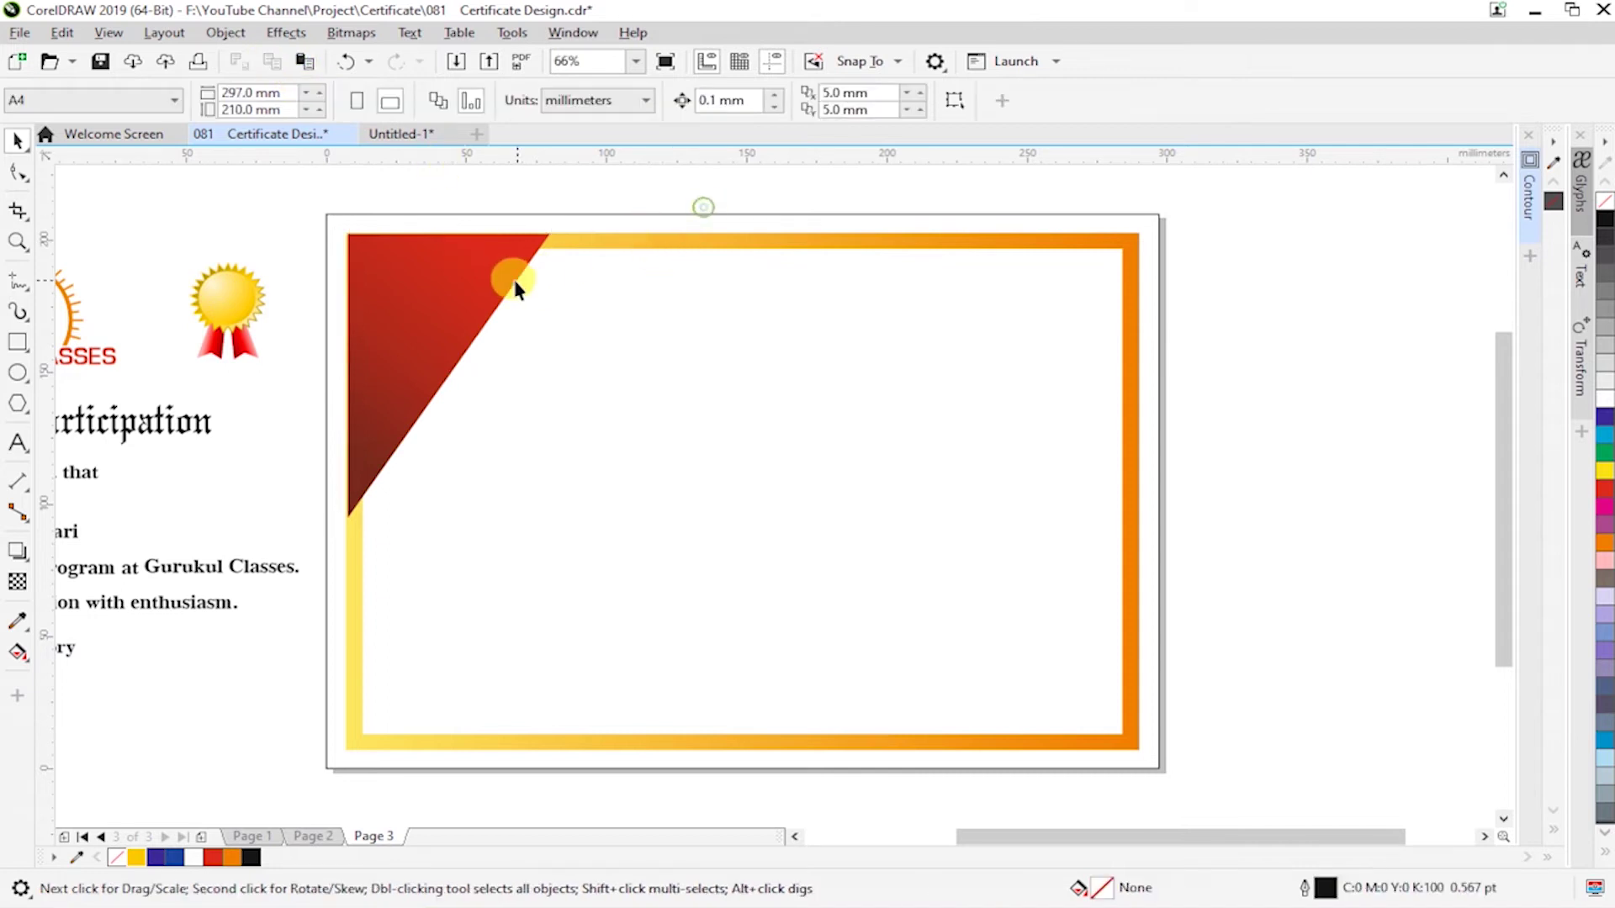
{"action": "left_click_drag", "start_coordinate": [546, 239], "coordinate": [578, 240]}
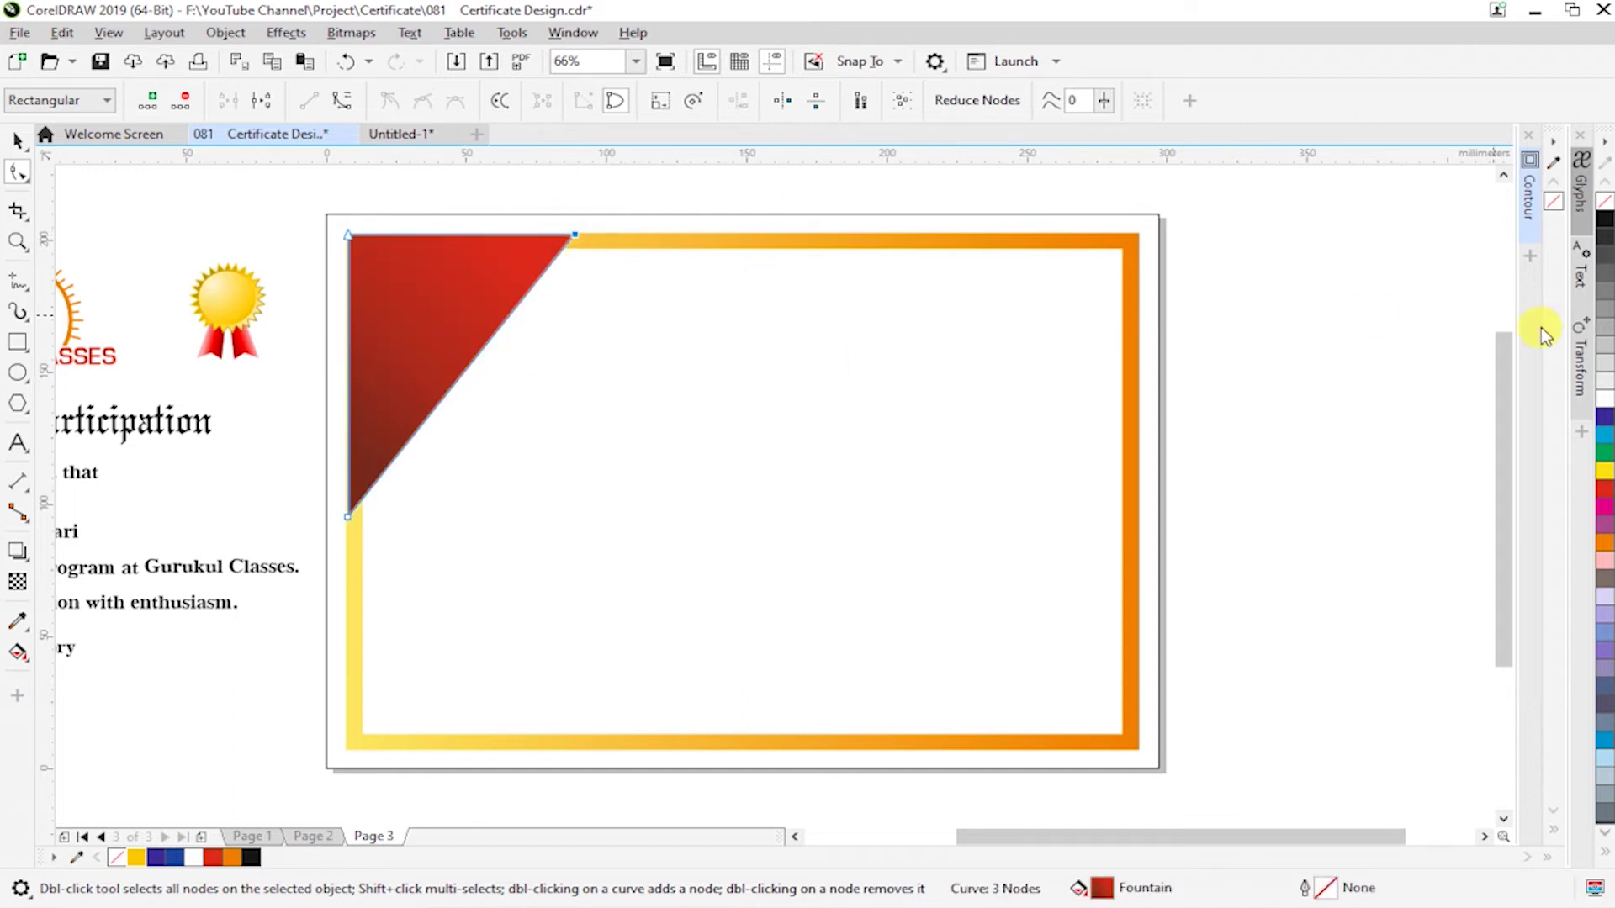
{"action": "key", "text": "space"}
{"action": "left_click", "coordinate": [136, 858]}
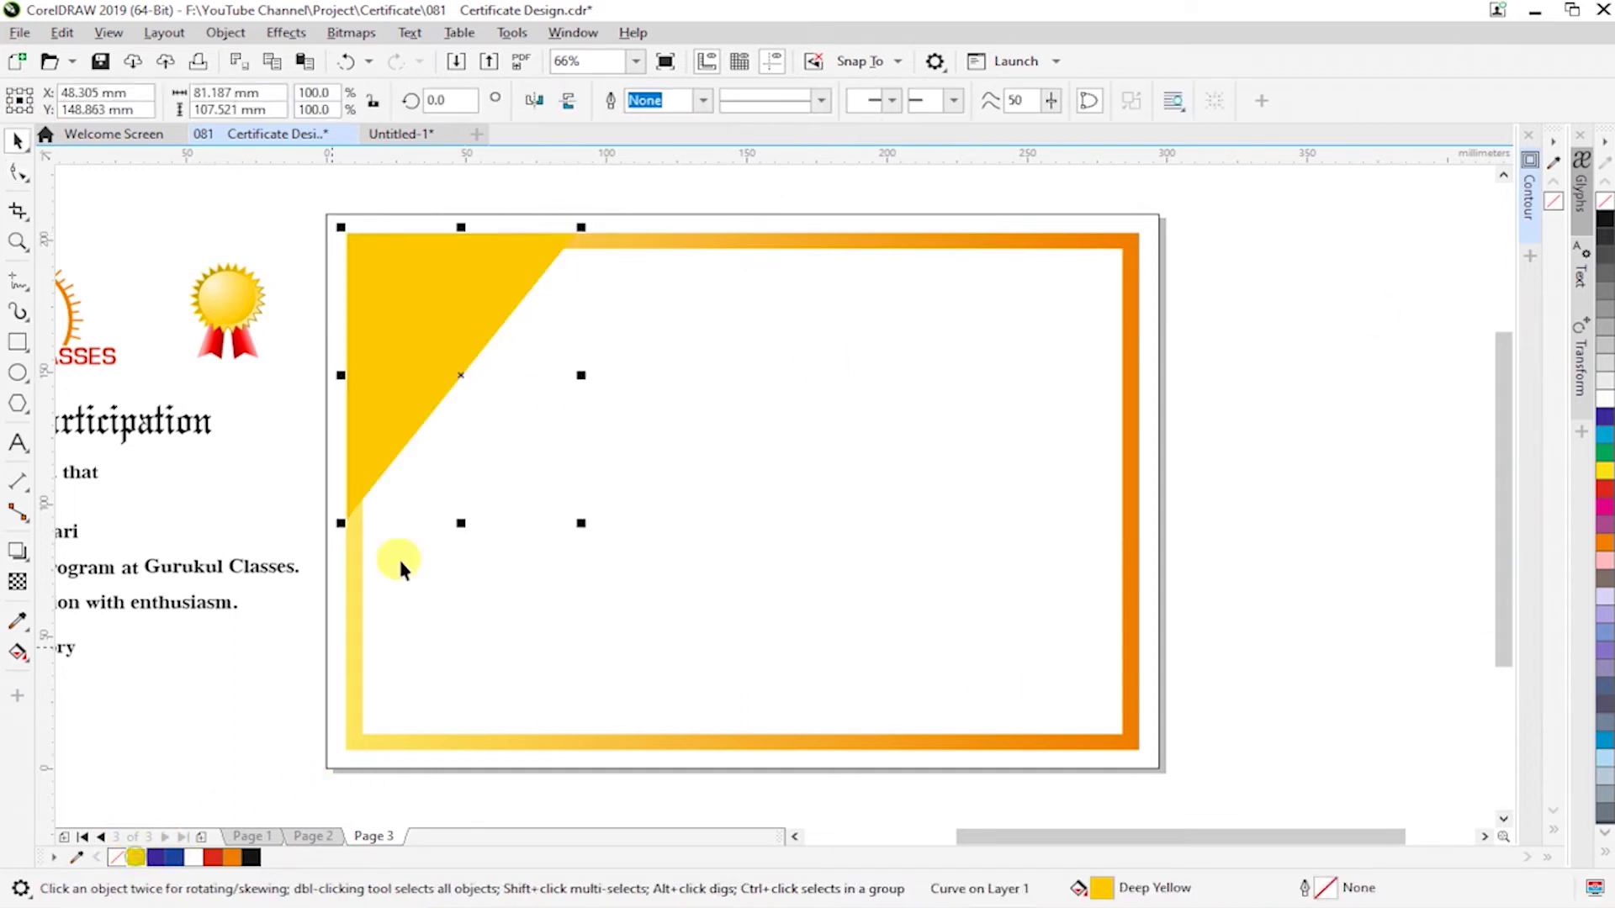
{"action": "left_click", "coordinate": [664, 242], "text": "shift"}
{"action": "key", "text": "shift+Page_Down"}
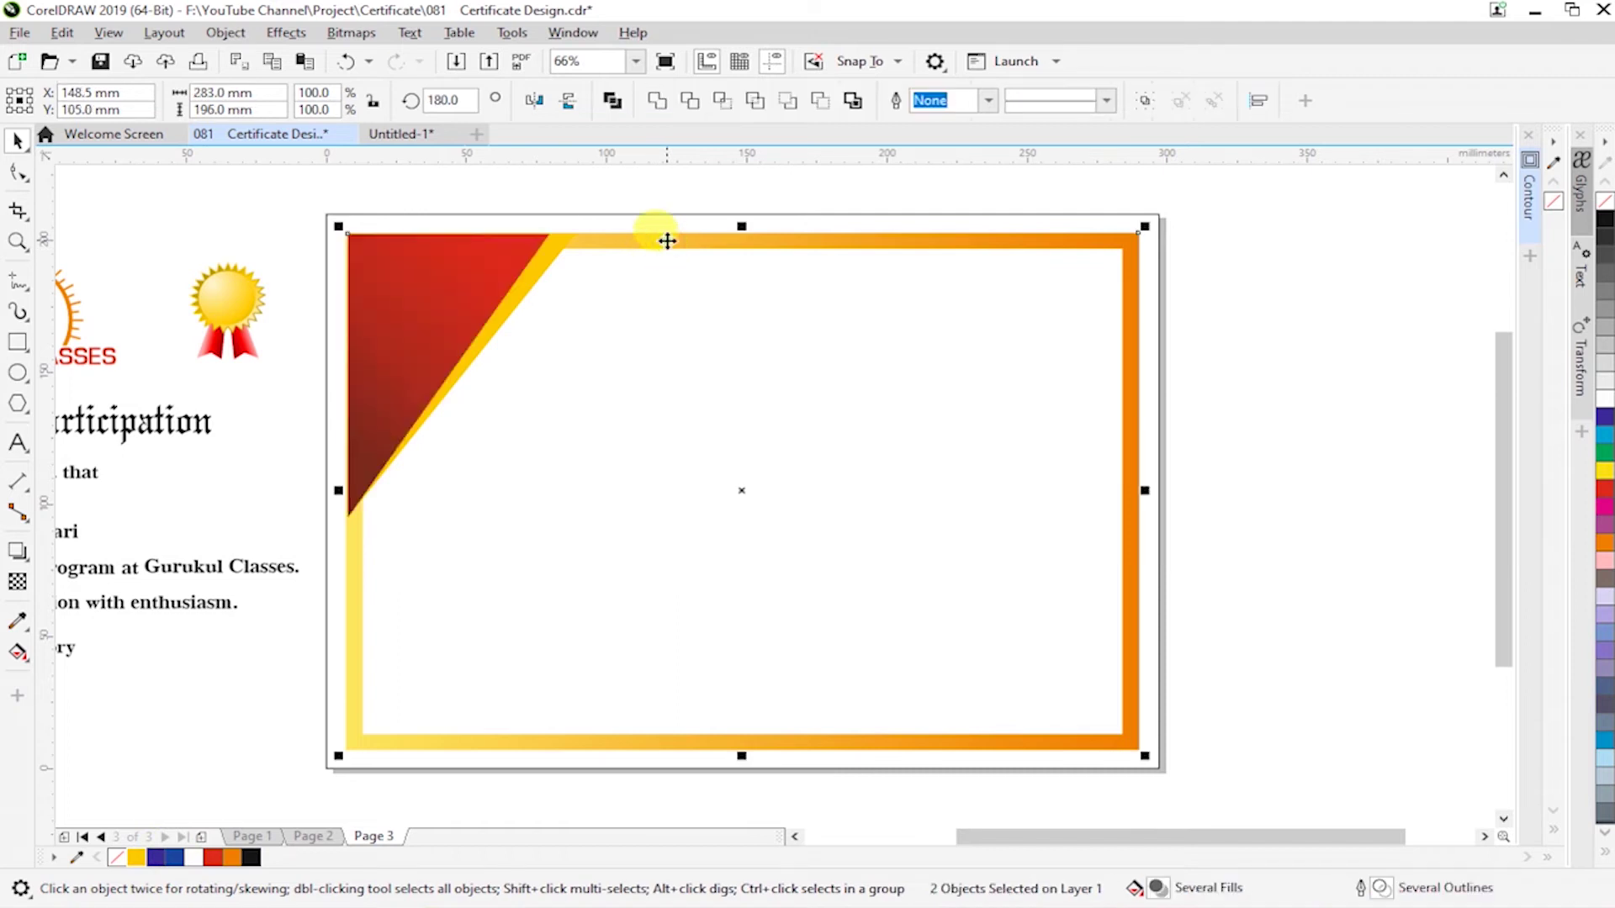
- Fine-tune the yellow triangle's top node onto the border corner
{"action": "left_click", "coordinate": [508, 307]}
{"action": "key", "text": "F10"}
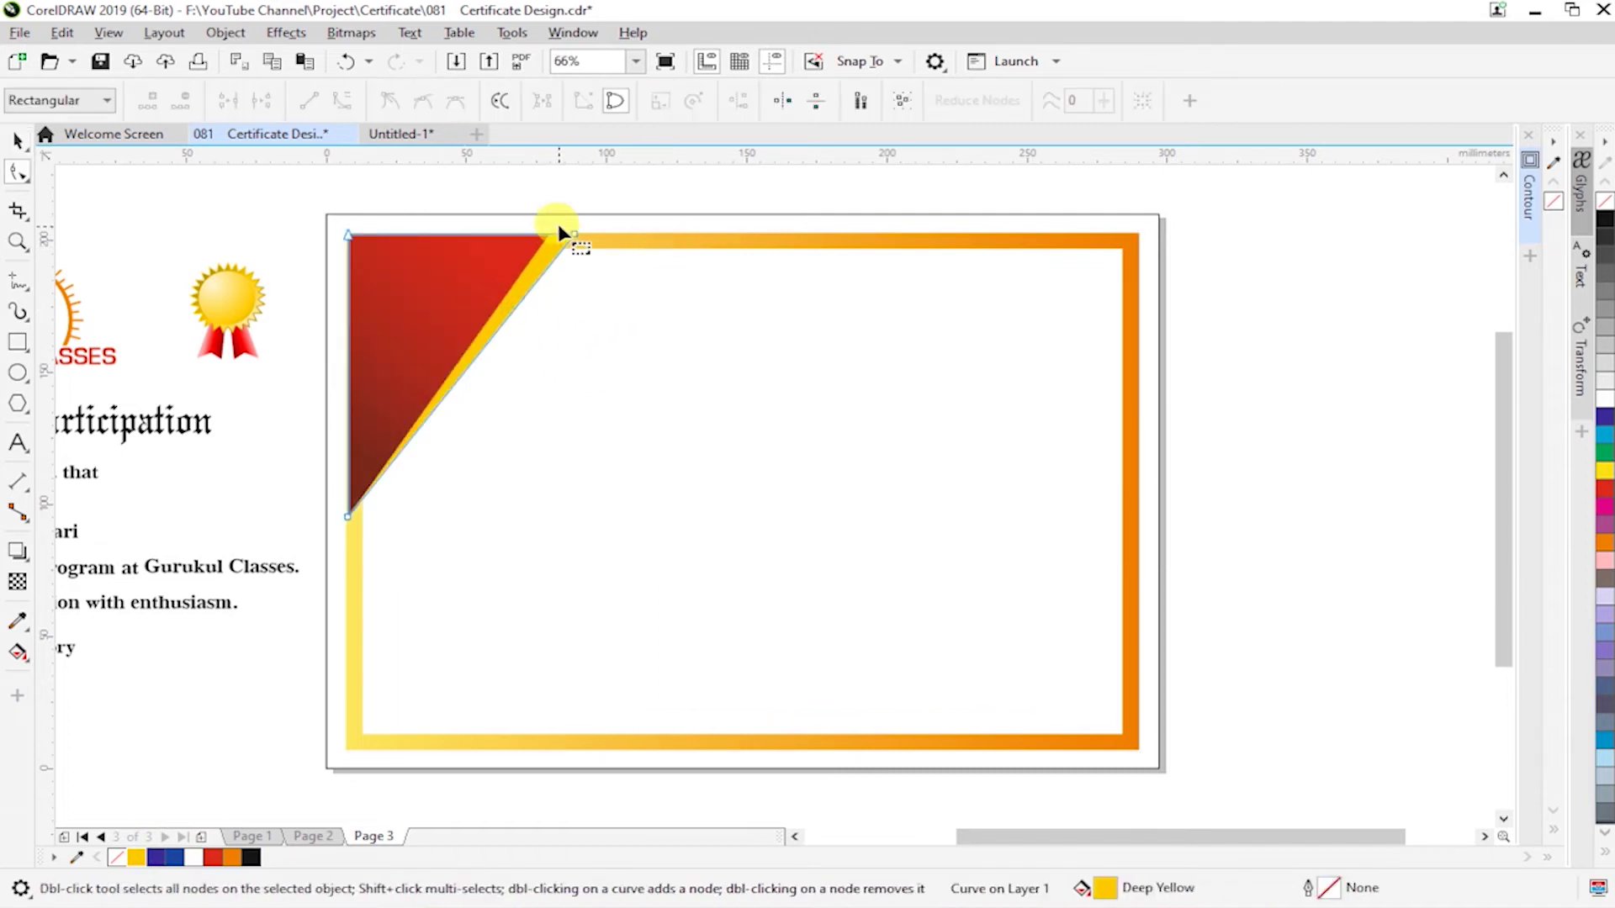
{"action": "left_click_drag", "start_coordinate": [572, 235], "coordinate": [580, 240]}
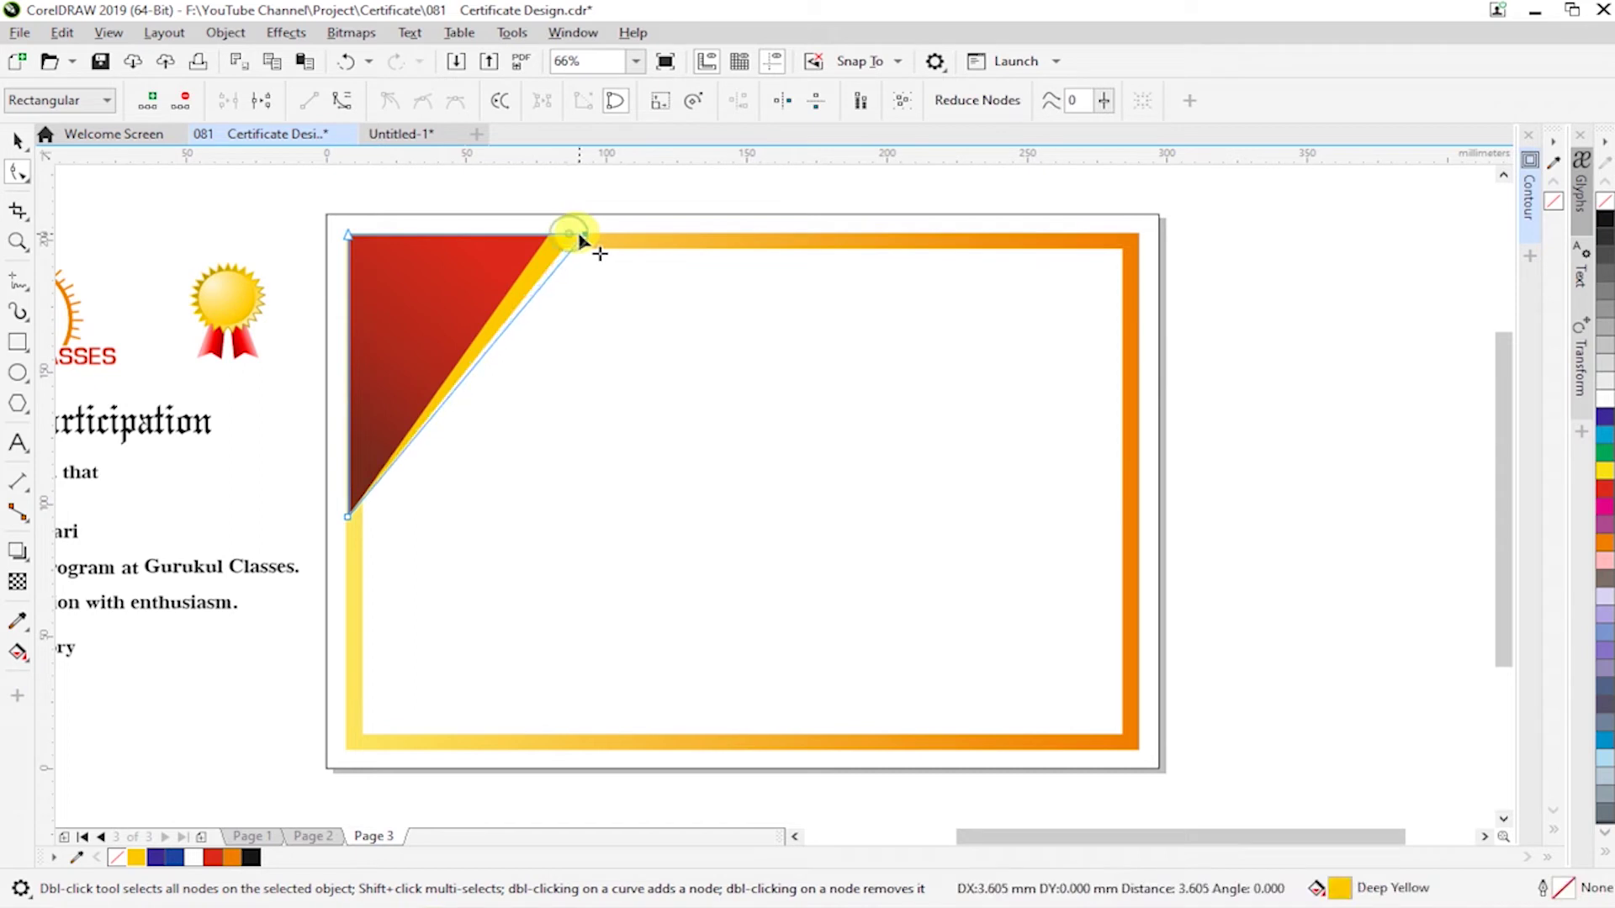
{"action": "key", "text": "space"}
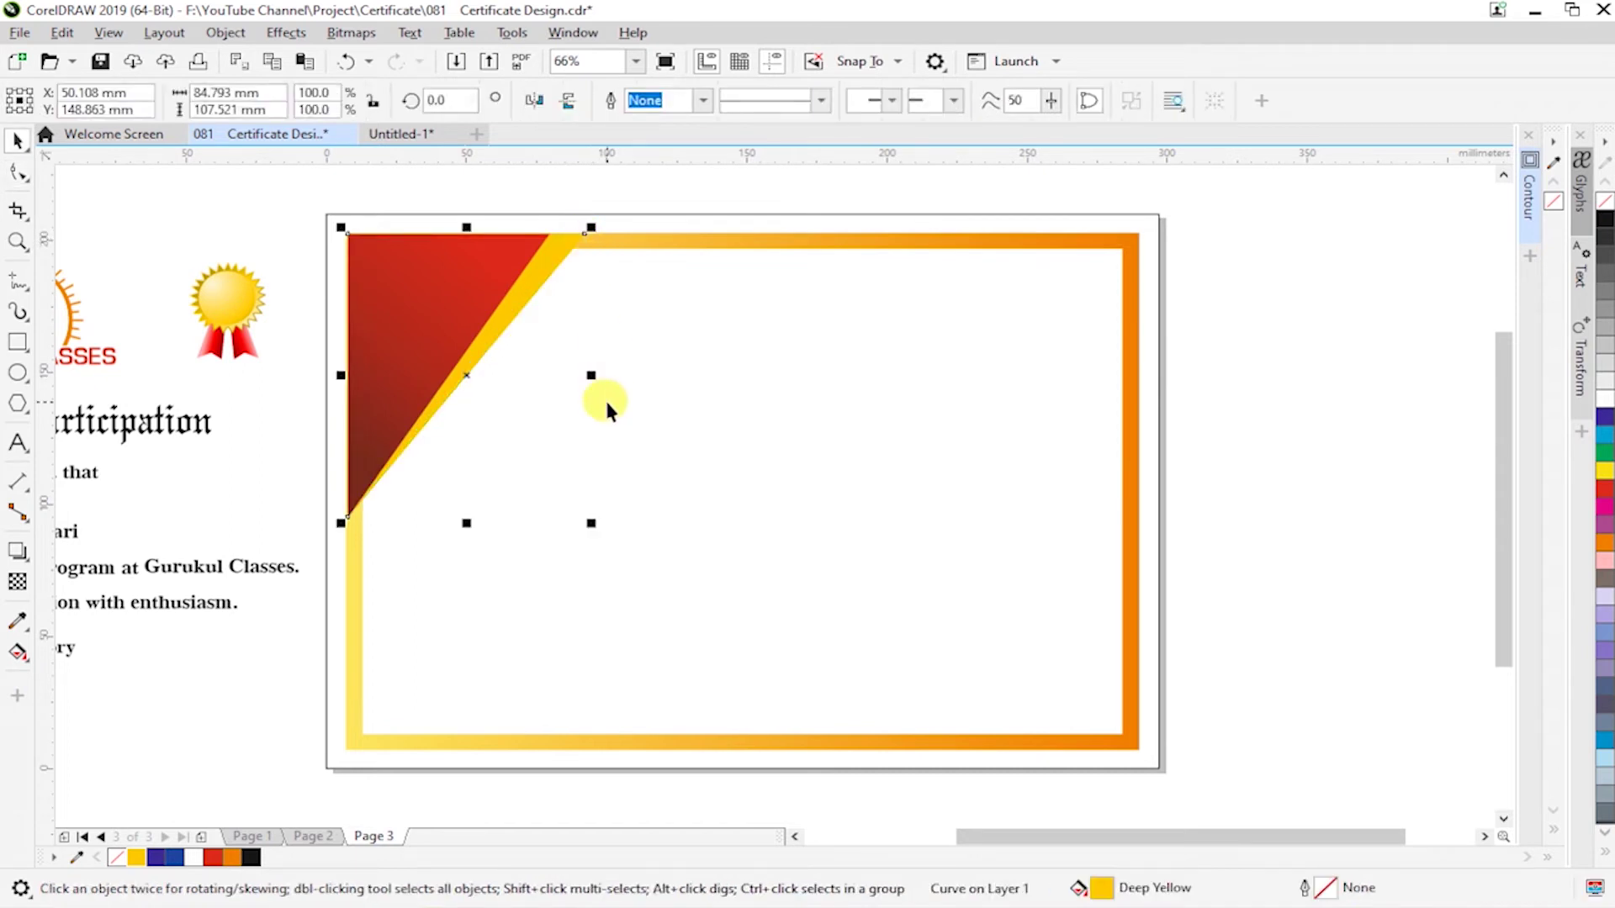
{"action": "key", "text": "space"}
{"action": "left_click_drag", "start_coordinate": [590, 237], "coordinate": [589, 240]}
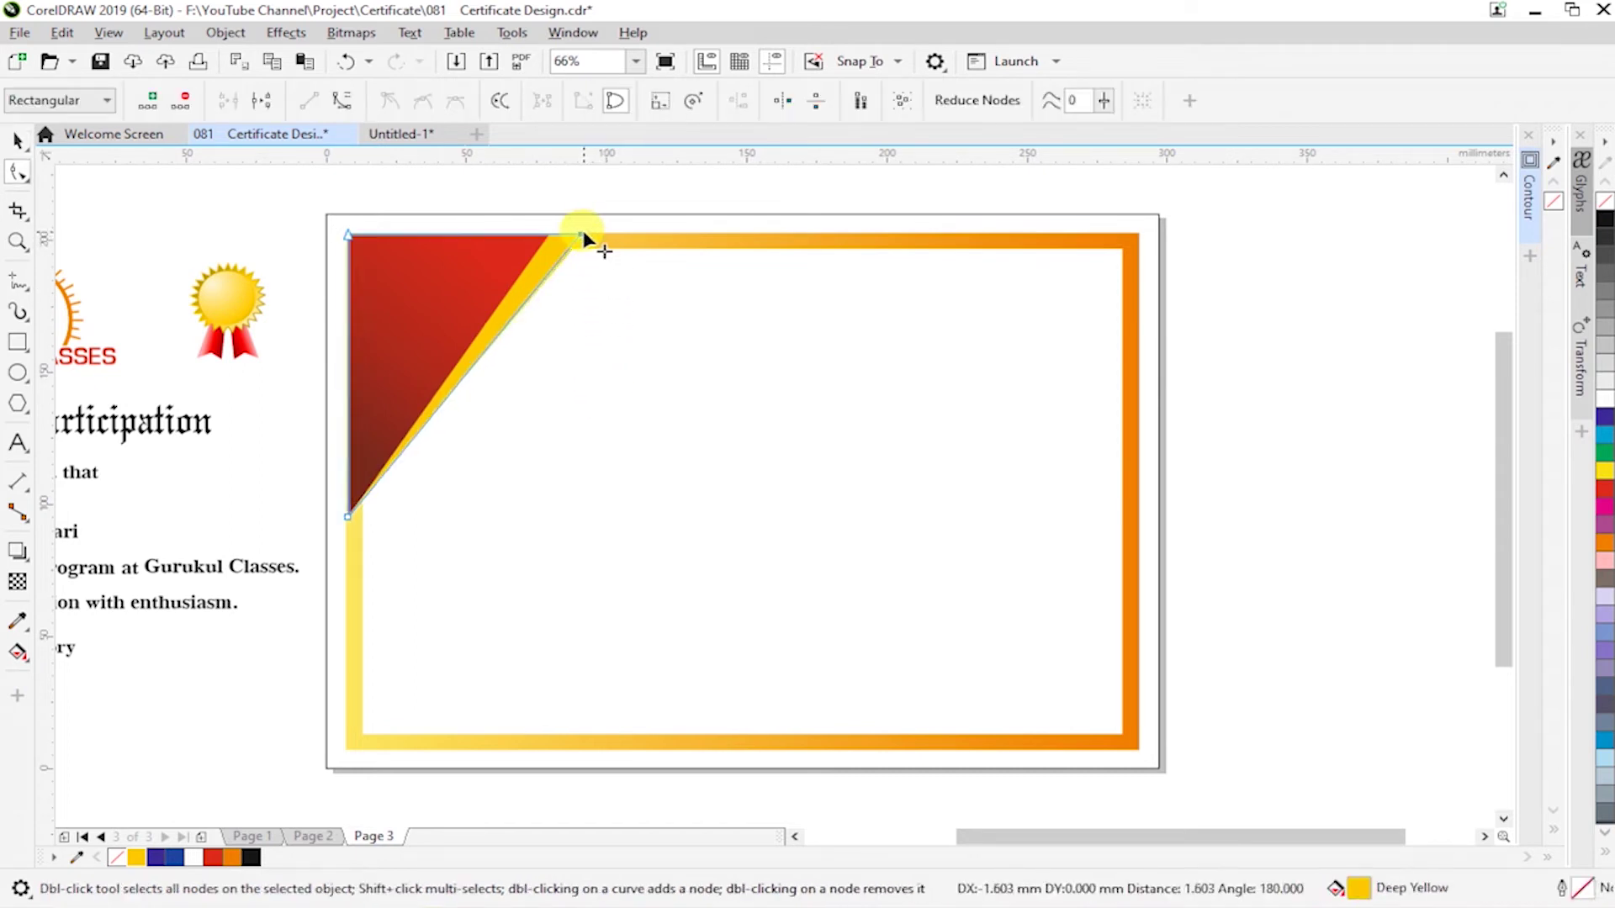
{"action": "key", "text": "space"}
{"action": "key", "text": "Escape"}
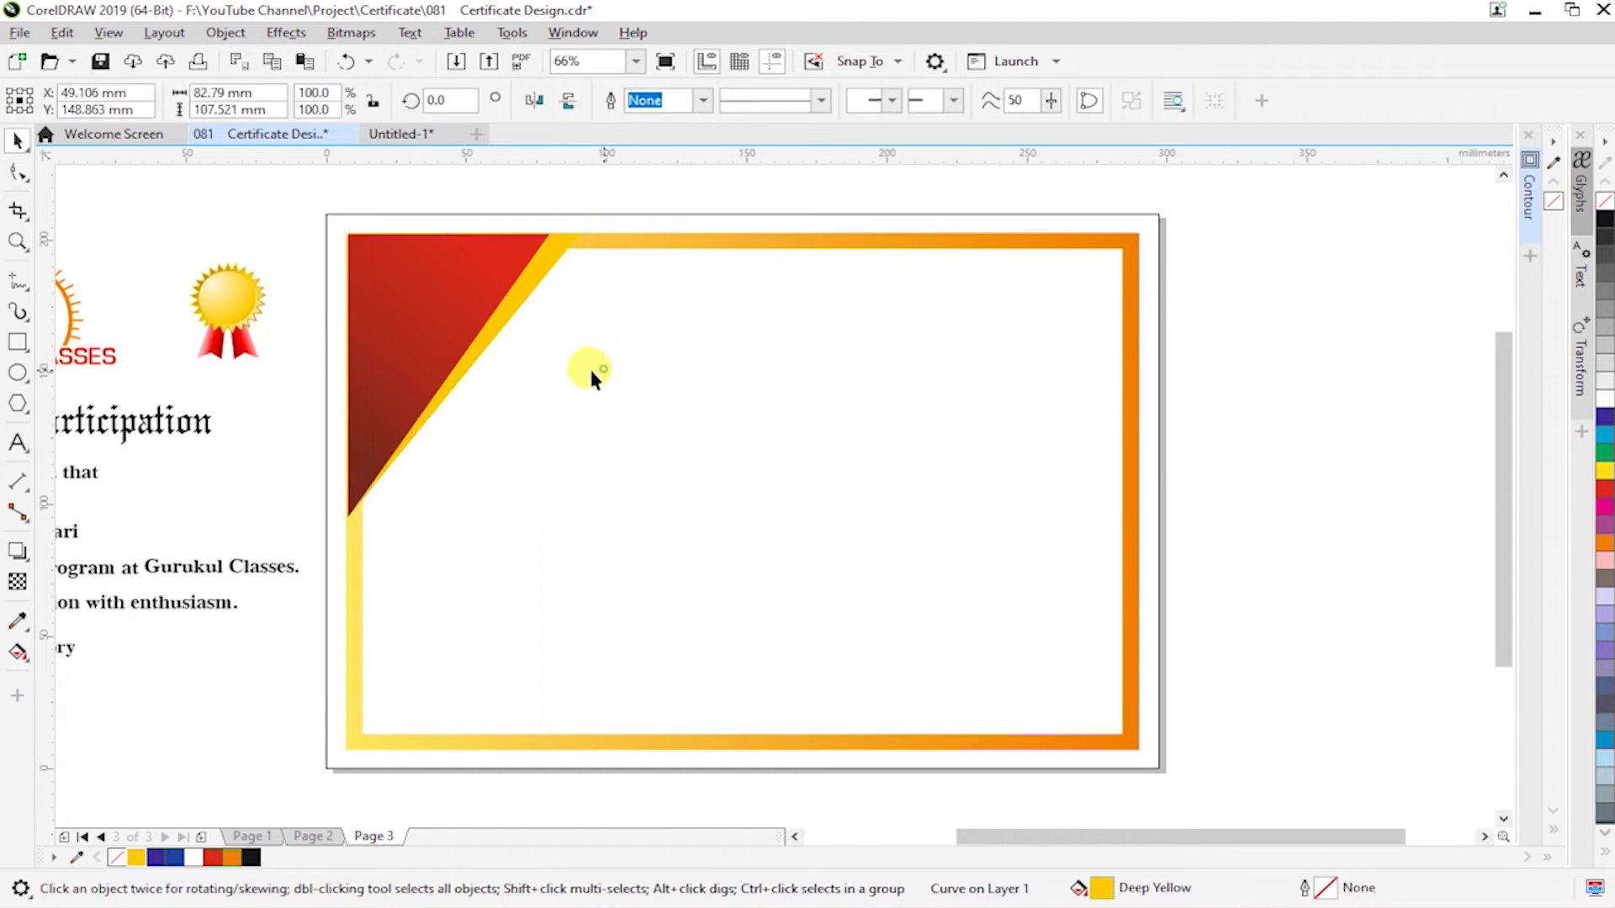
{"action": "left_click", "coordinate": [521, 304]}
- Duplicate the red triangle above the yellow strip and widen the strip along the top edge
{"action": "left_click", "coordinate": [273, 63]}
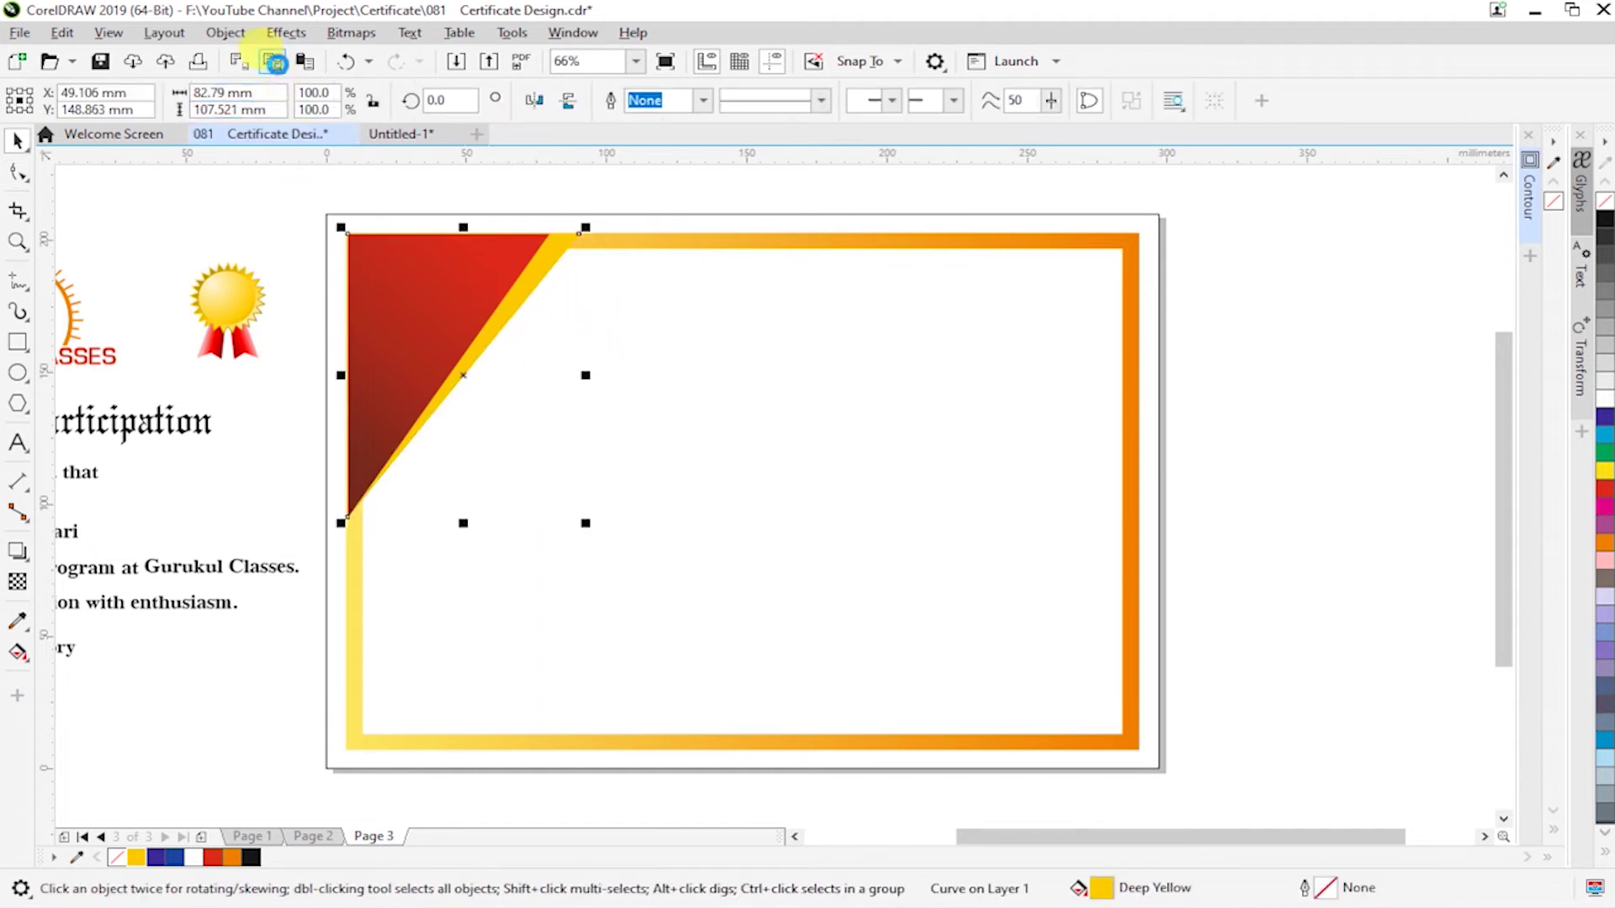
{"action": "left_click", "coordinate": [305, 63]}
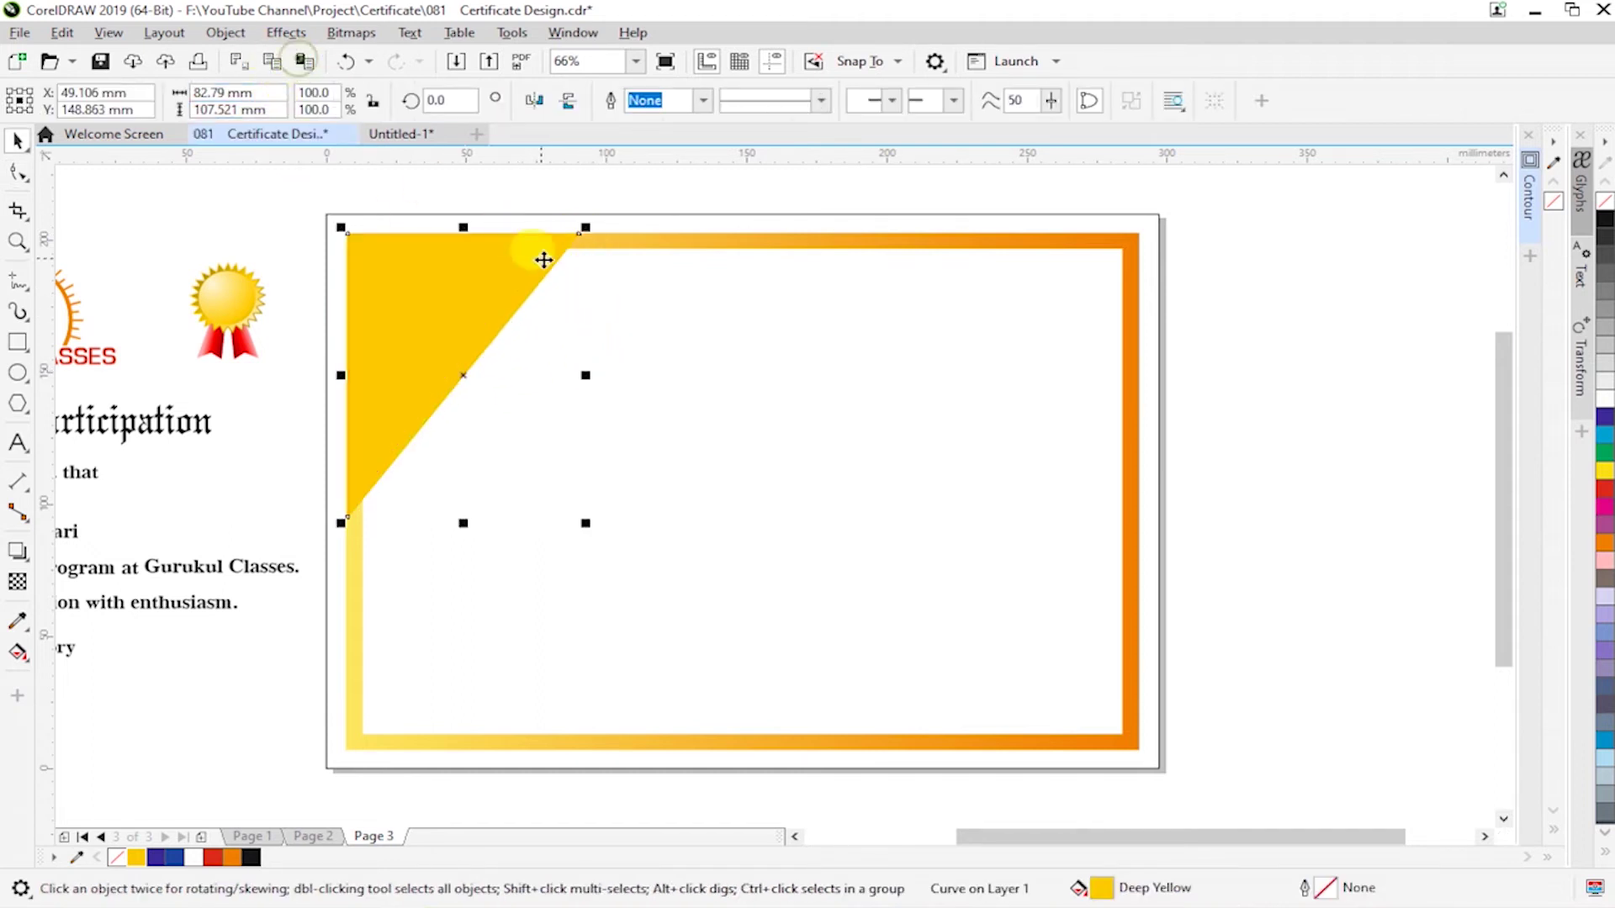
{"action": "left_click", "coordinate": [706, 243]}
{"action": "key", "text": "shift+Page_Down"}
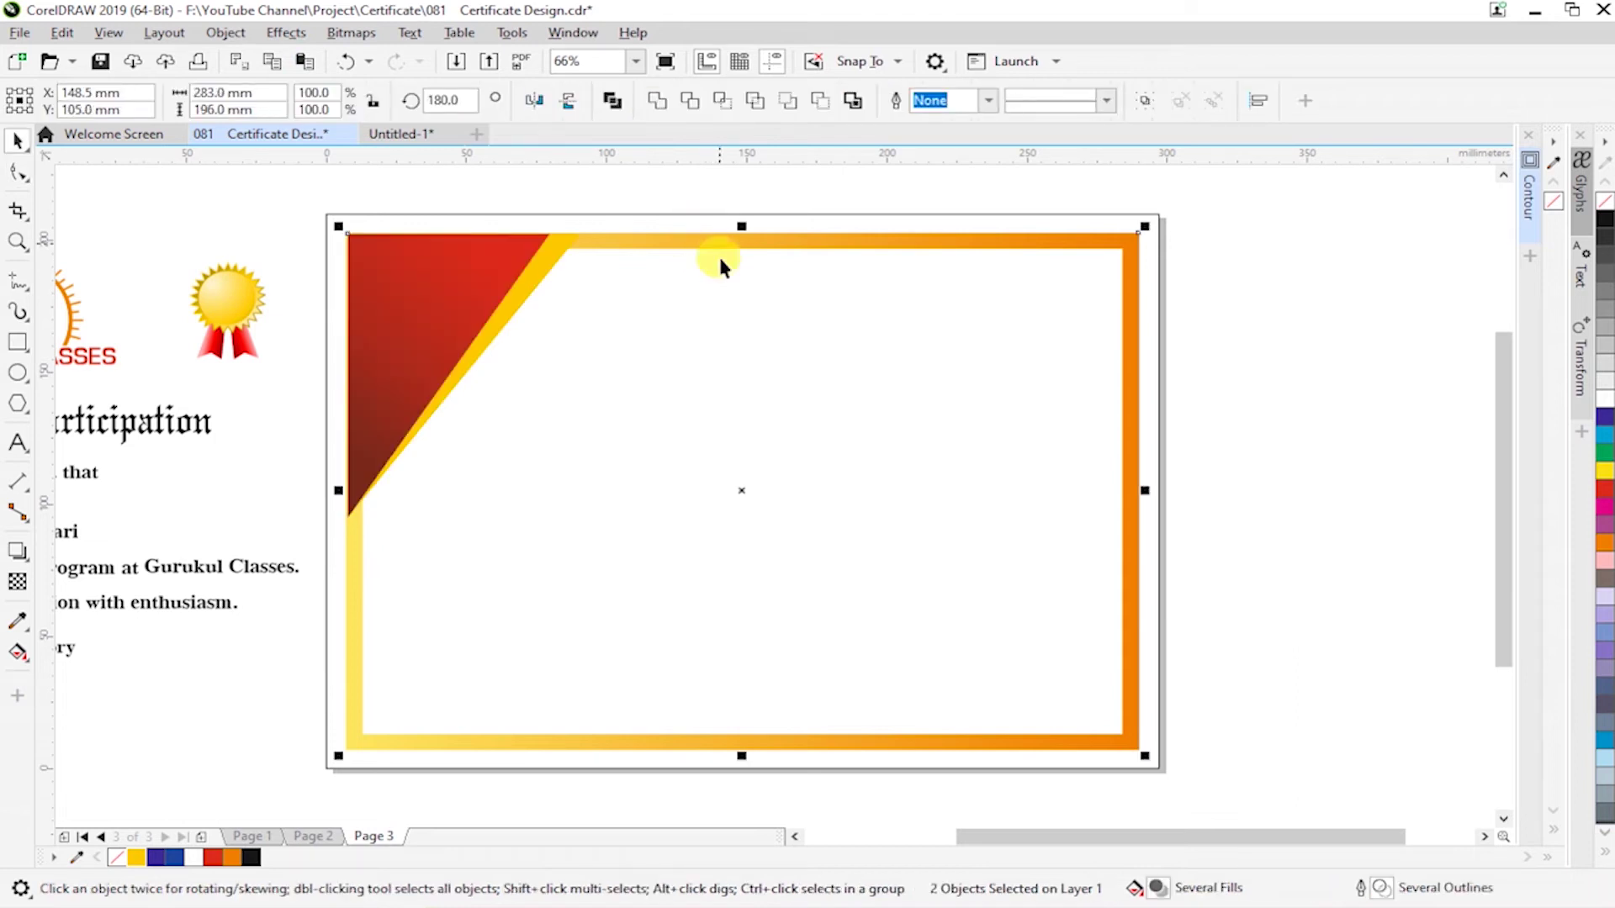
{"action": "left_click", "coordinate": [642, 400]}
{"action": "left_click", "coordinate": [576, 237]}
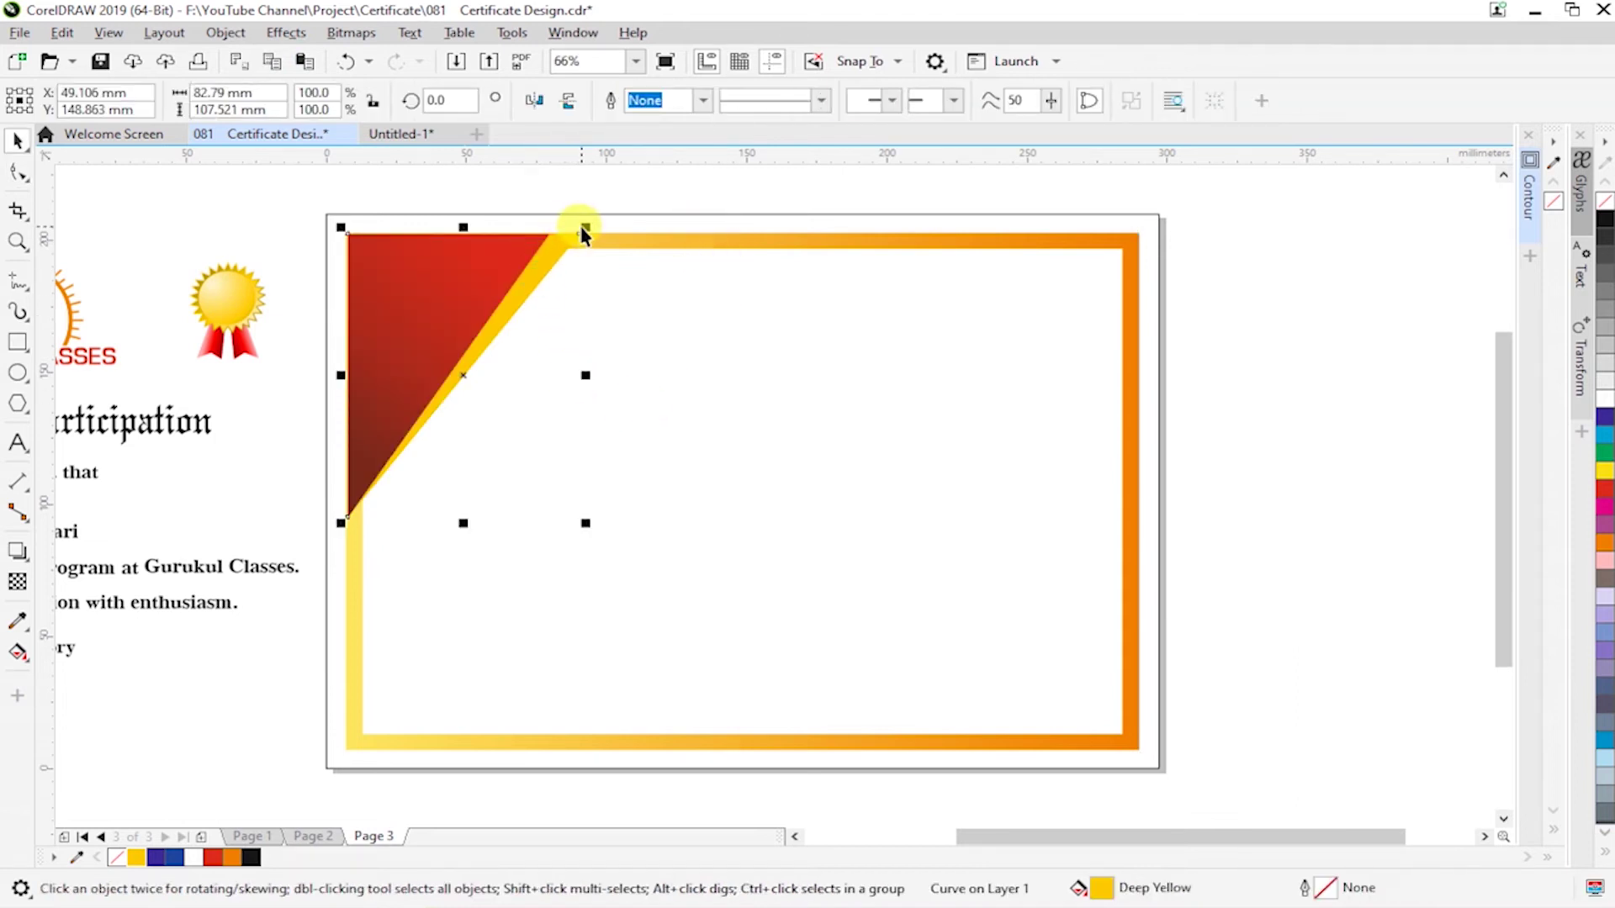
{"action": "key", "text": "F10"}
{"action": "left_click_drag", "start_coordinate": [583, 240], "coordinate": [603, 238]}
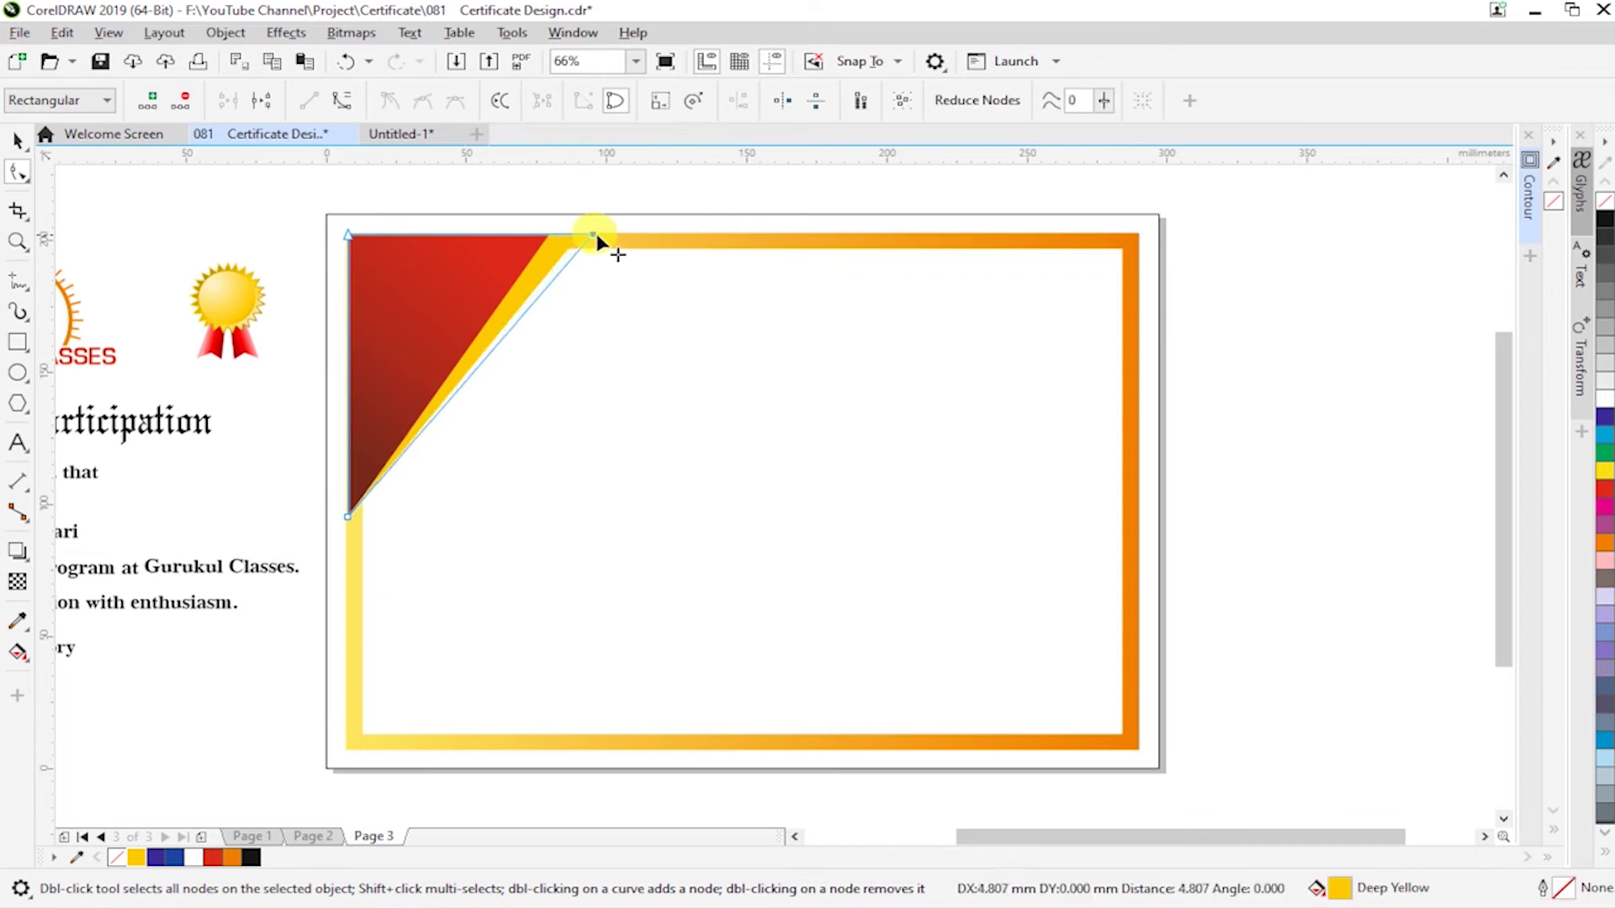
{"action": "left_click", "coordinate": [350, 530], "text": "shift"}
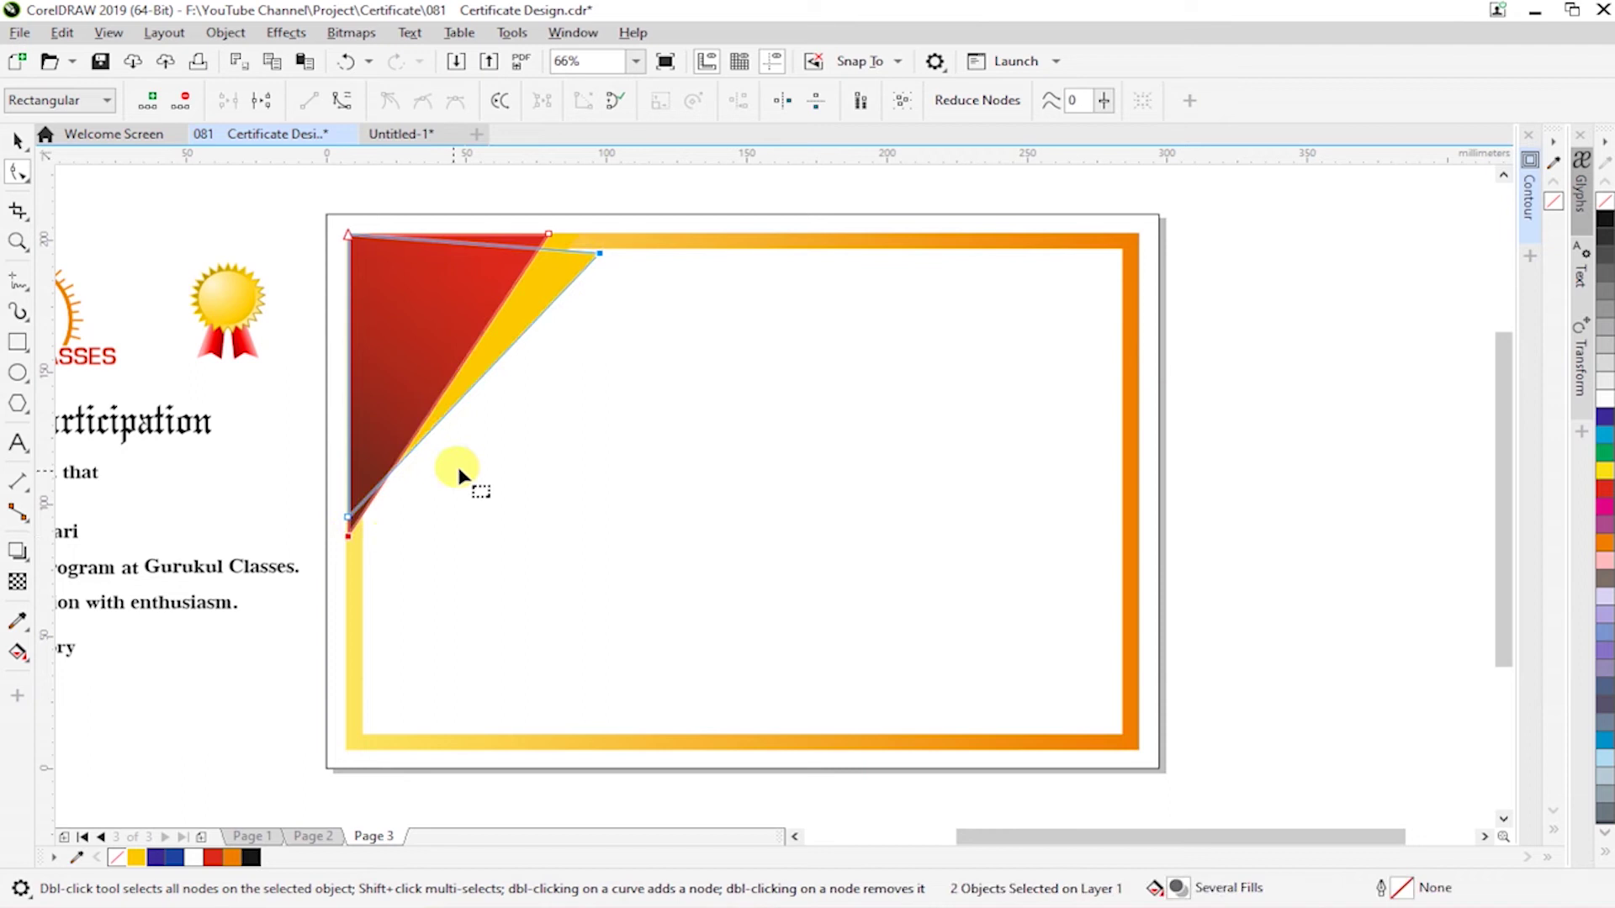
{"action": "key", "text": "space"}
- Fill the widened strip white and trim the gradient border with it
{"action": "left_click", "coordinate": [514, 328]}
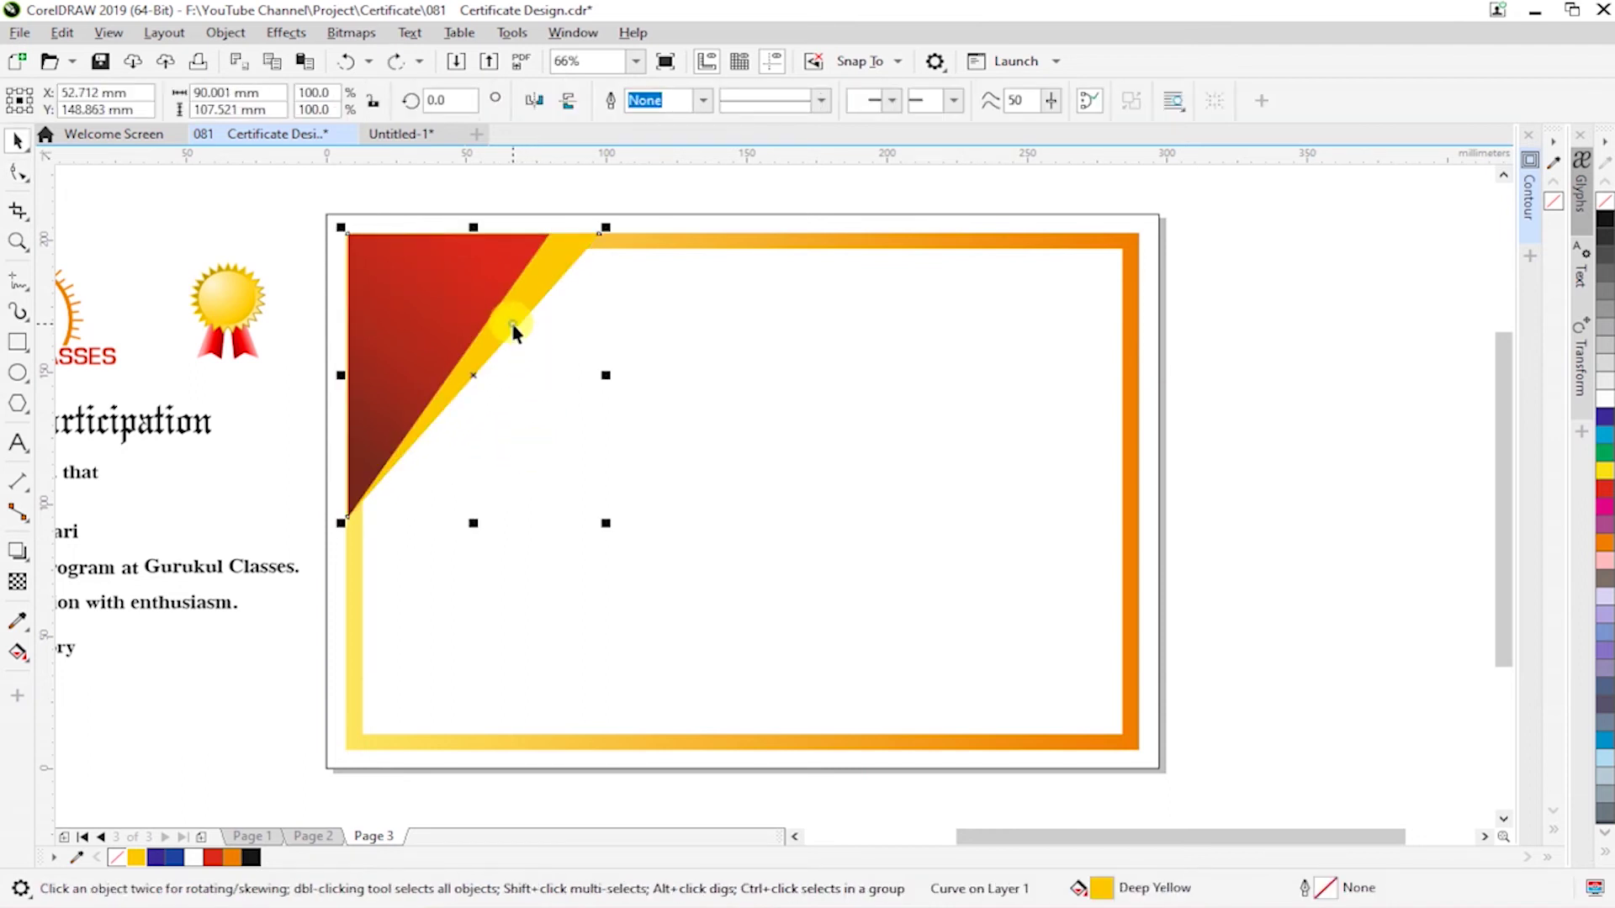
{"action": "left_click", "coordinate": [1605, 398]}
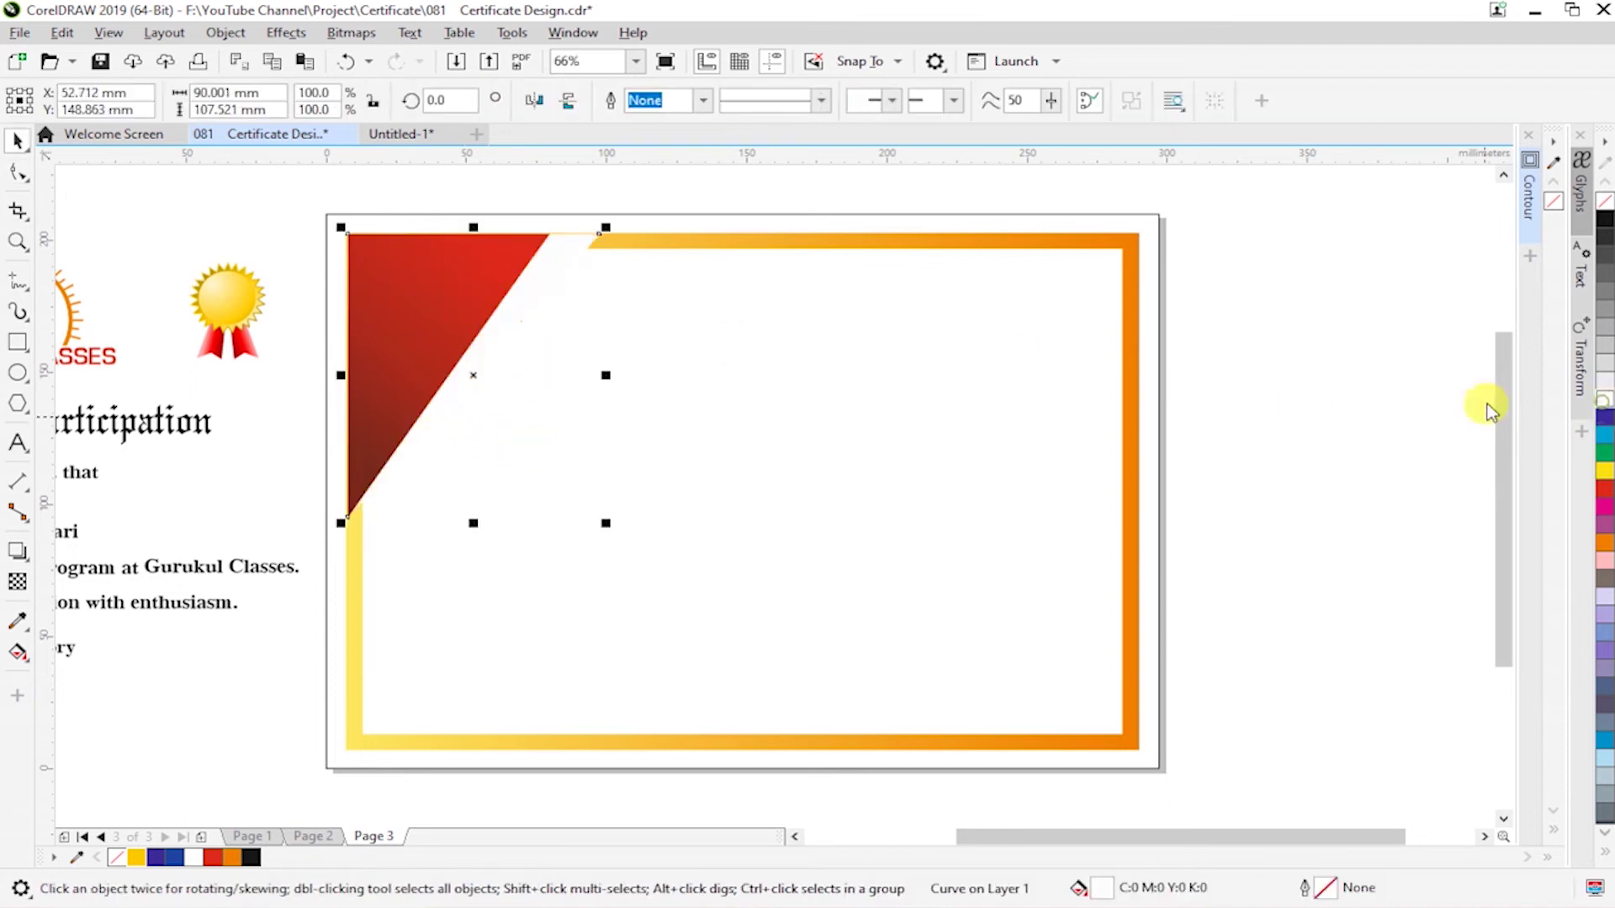
{"action": "left_click", "coordinate": [653, 397]}
{"action": "left_click", "coordinate": [667, 248]}
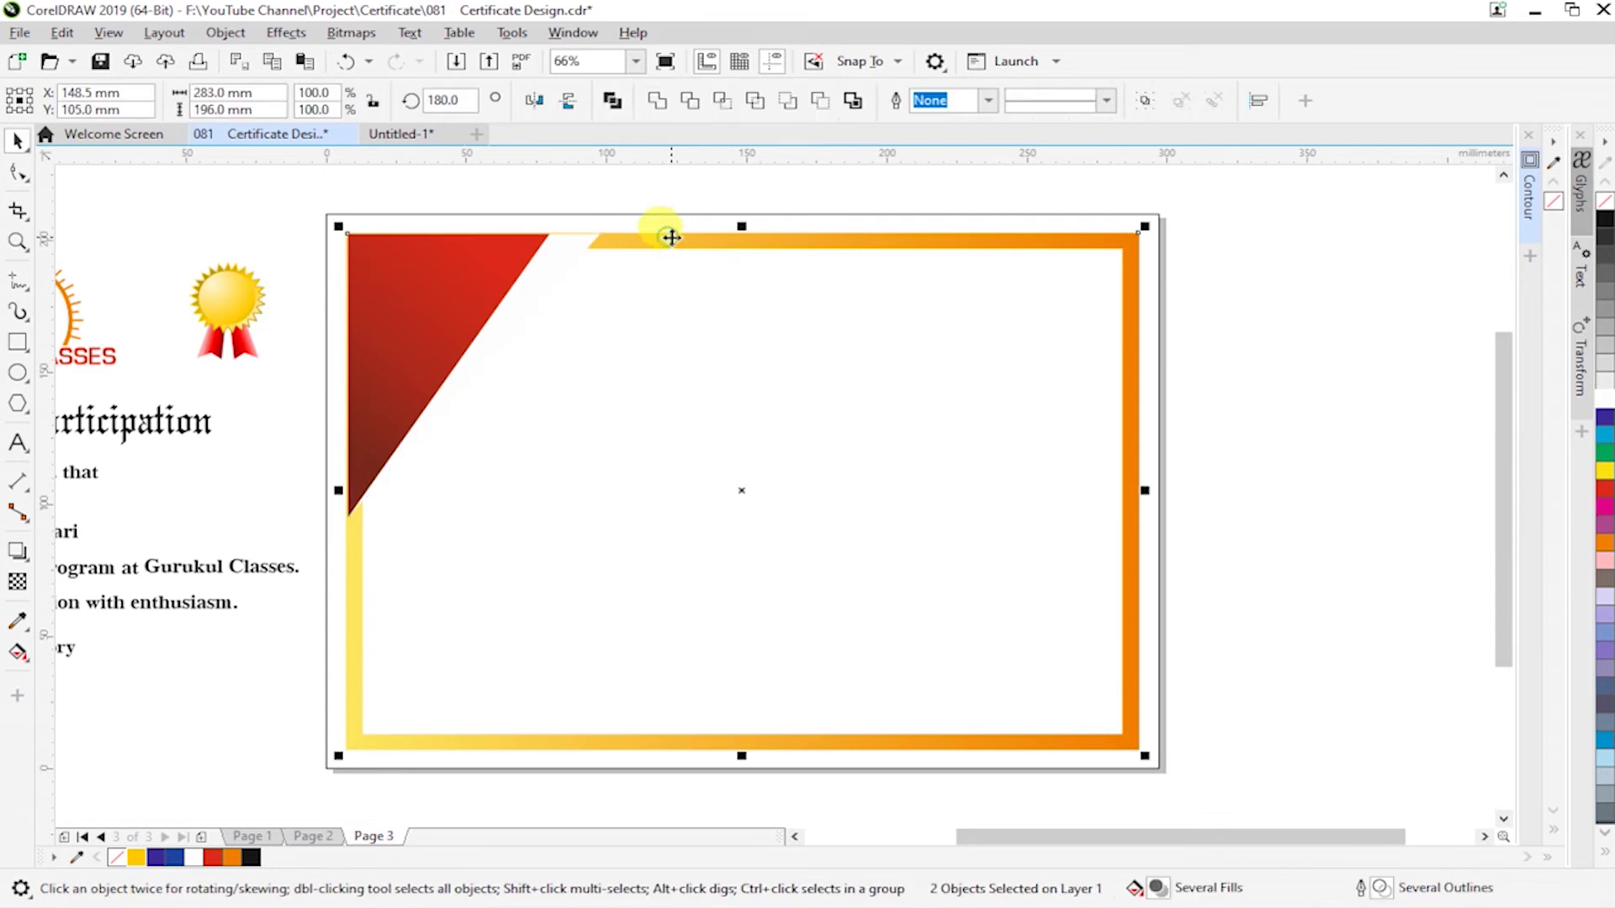
{"action": "key", "text": "ctrl+l"}
- Reshape the white strip's top and bottom nodes to form the diagonal gap
{"action": "left_click", "coordinate": [654, 454]}
{"action": "key", "text": "F10"}
{"action": "left_click", "coordinate": [598, 249]}
{"action": "left_click_drag", "start_coordinate": [597, 240], "coordinate": [602, 234]}
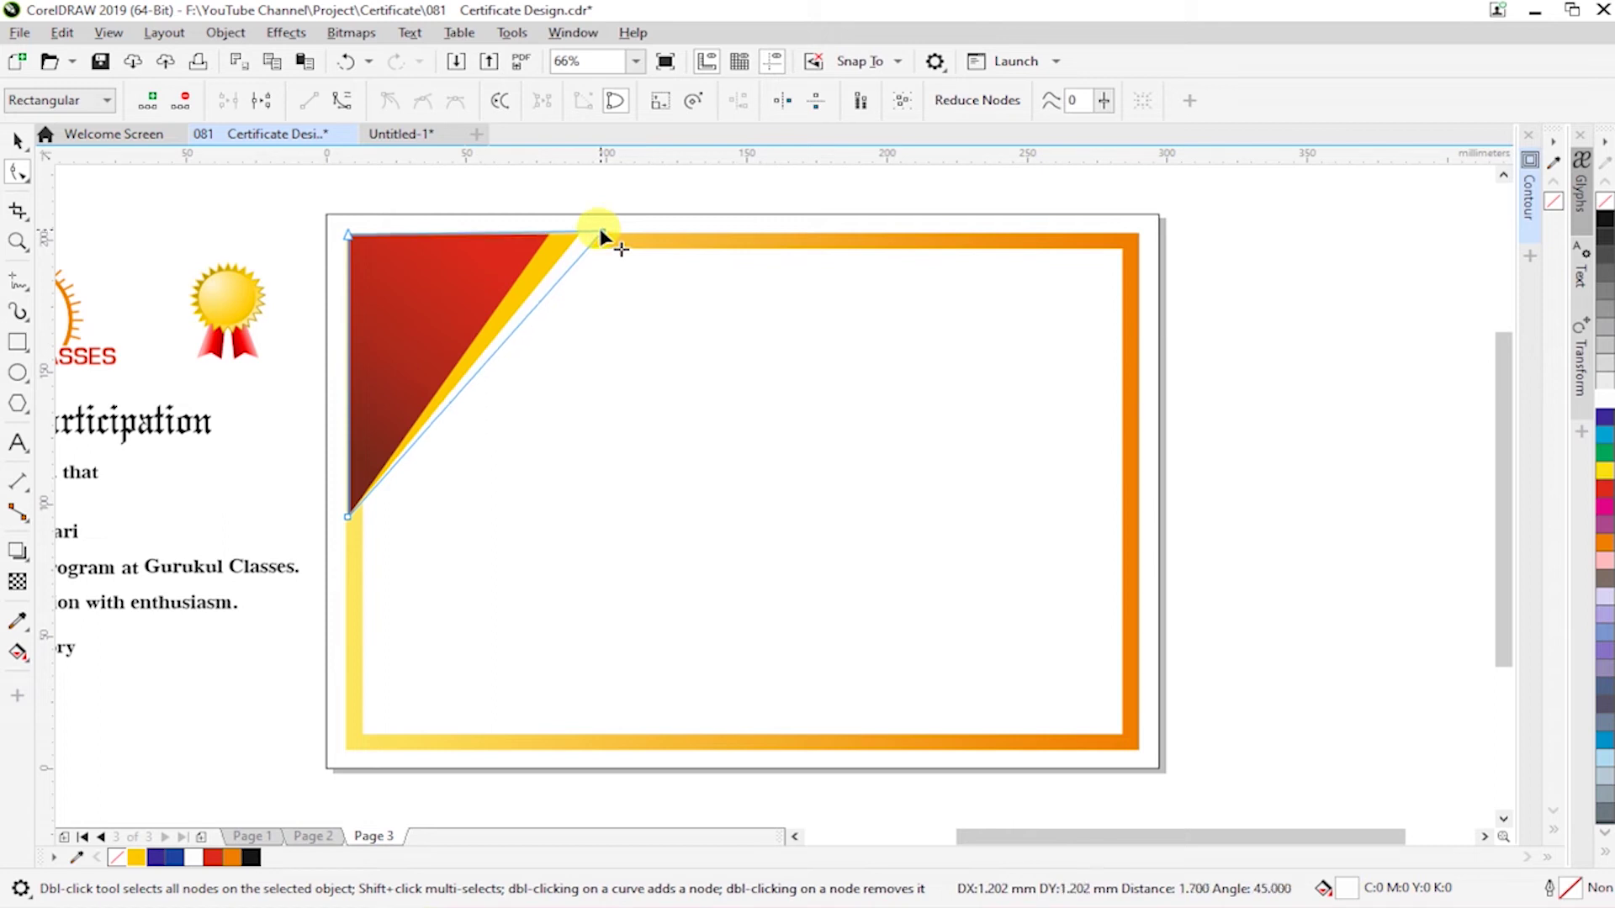
{"action": "left_click", "coordinate": [359, 516]}
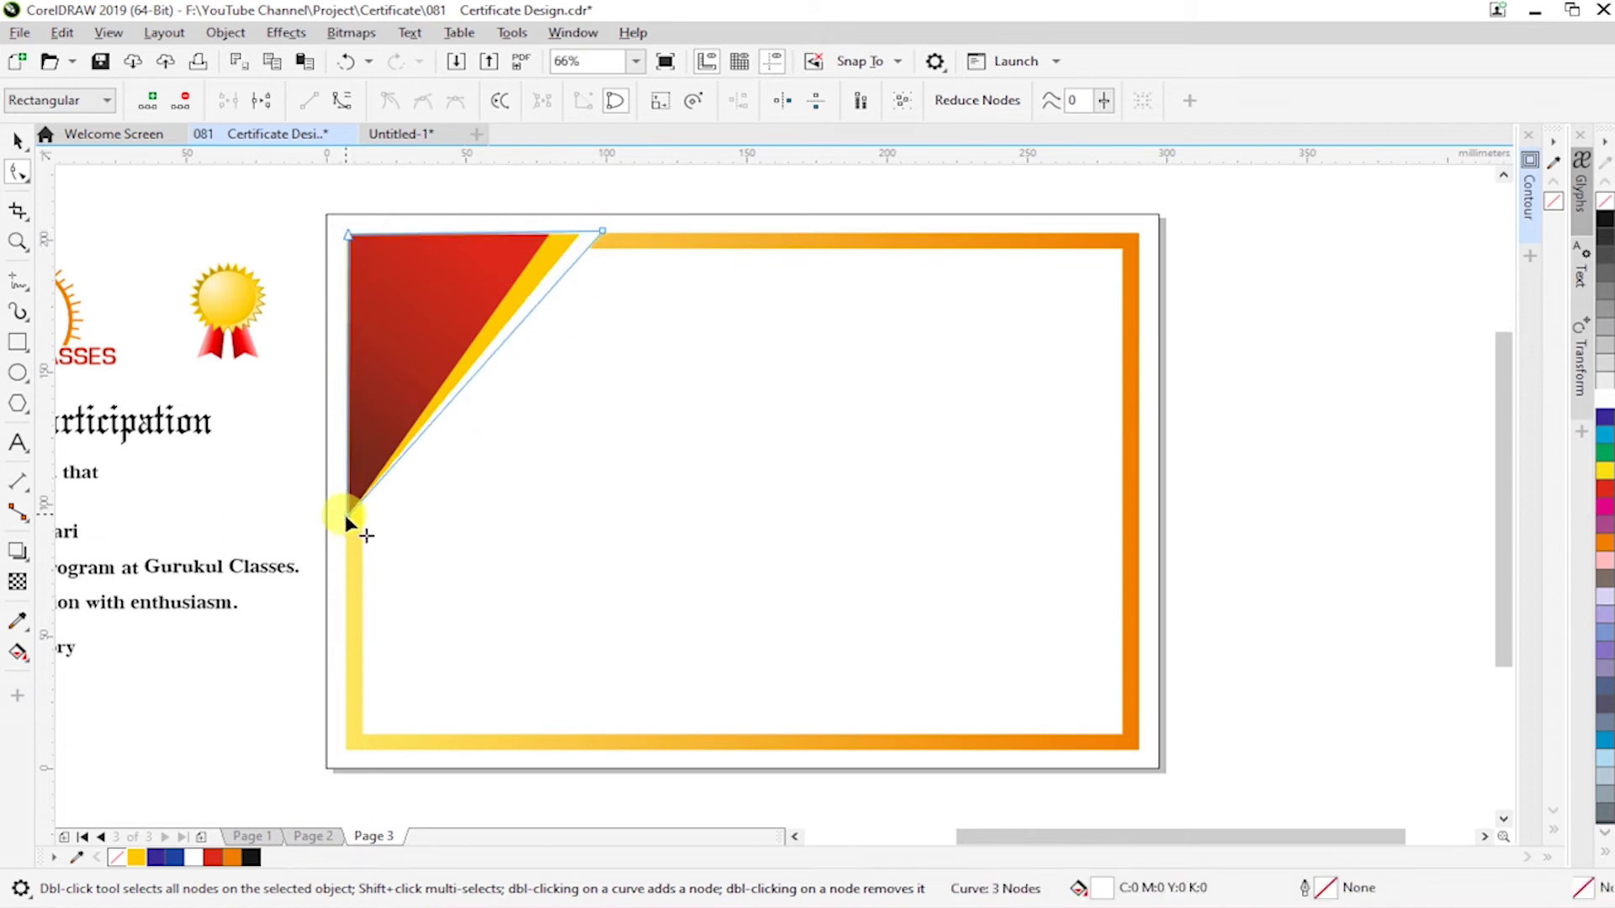
{"action": "left_click_drag", "start_coordinate": [345, 518], "coordinate": [344, 533]}
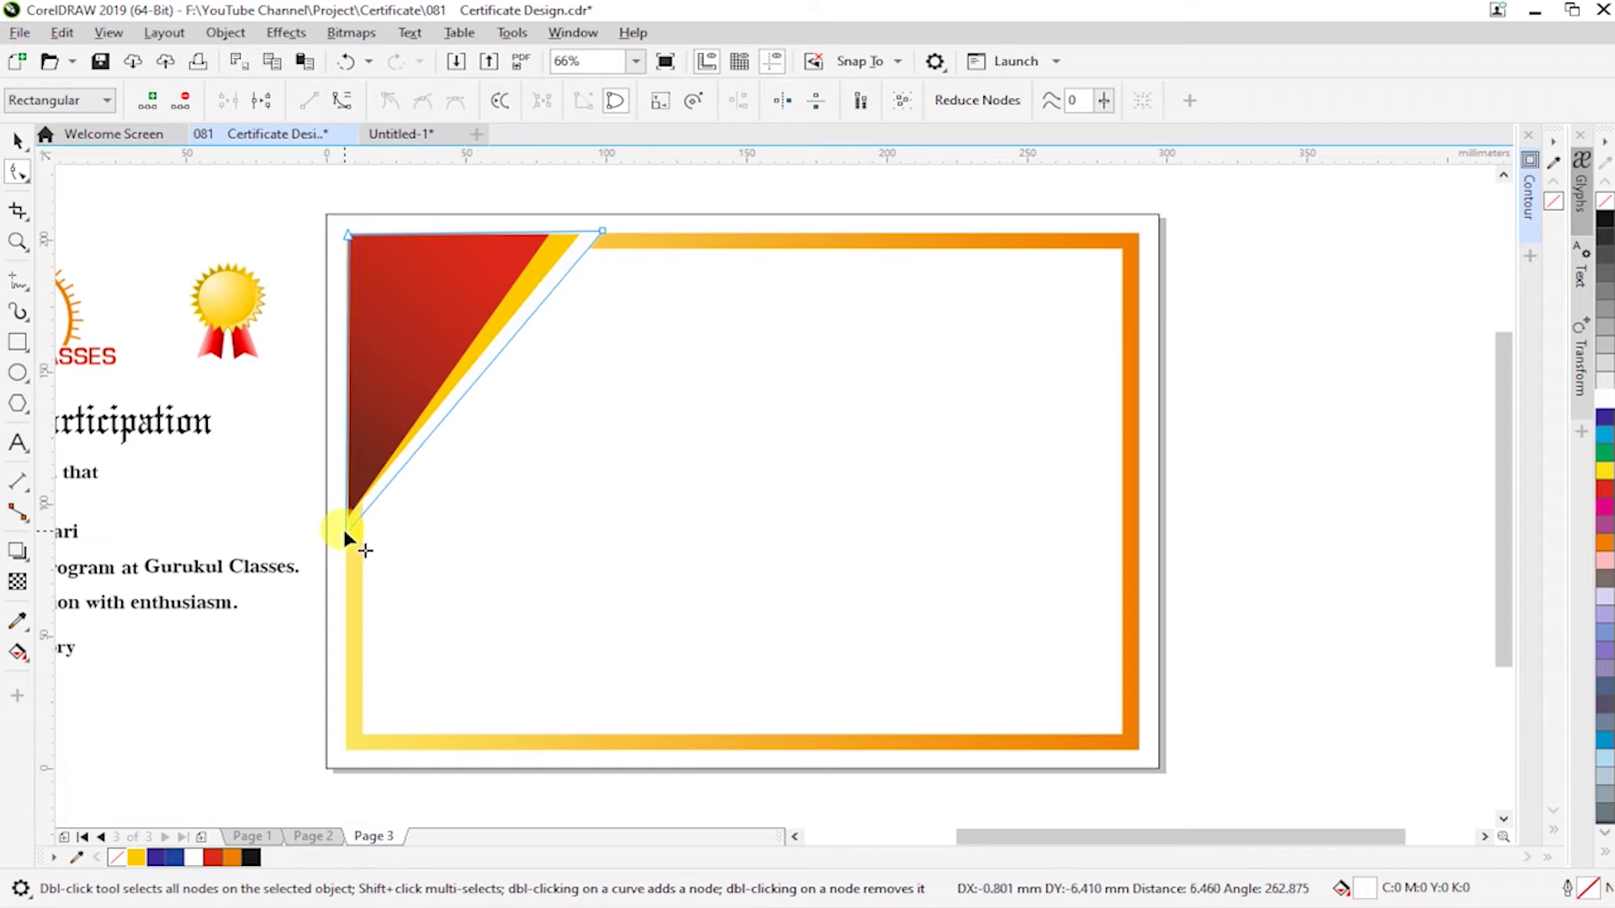
{"action": "key", "text": "space"}
{"action": "left_click", "coordinate": [431, 549]}
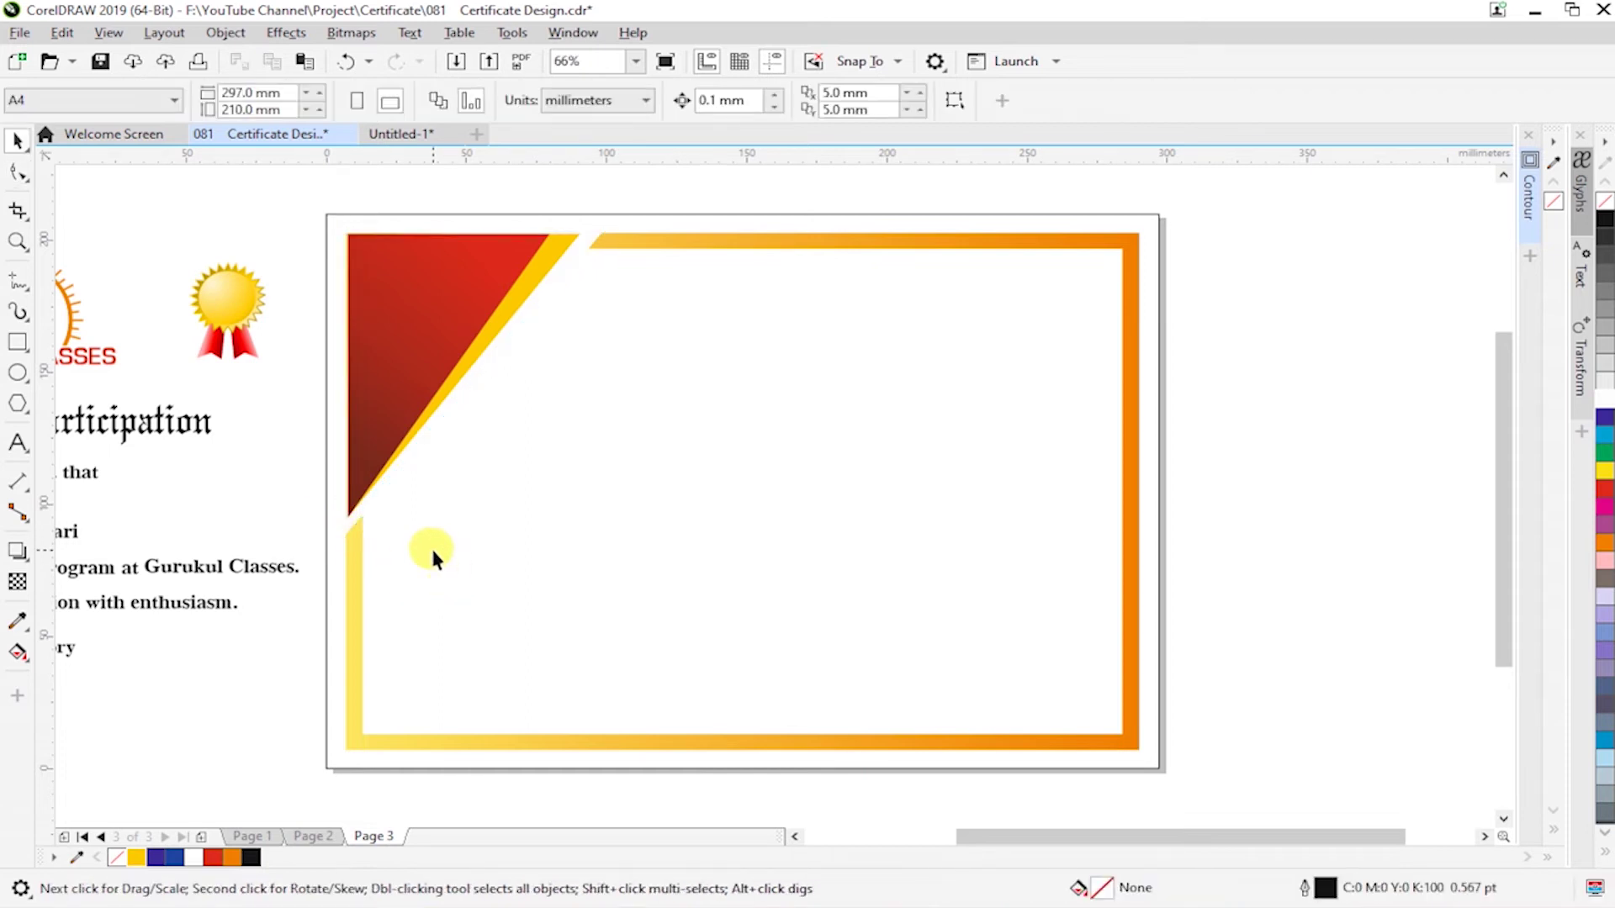
- Zoom in to inspect the white gap at the top-left corner, then frame the whole page
{"action": "key", "text": "z"}
{"action": "left_click_drag", "start_coordinate": [320, 396], "coordinate": [681, 585]}
{"action": "key", "text": "space"}
{"action": "left_click", "coordinate": [288, 566]}
{"action": "key", "text": "F10"}
{"action": "scroll", "coordinate": [593, 650], "scroll_direction": "down", "scroll_amount": 3}
{"action": "scroll", "coordinate": [699, 644], "scroll_direction": "down", "scroll_amount": 2}
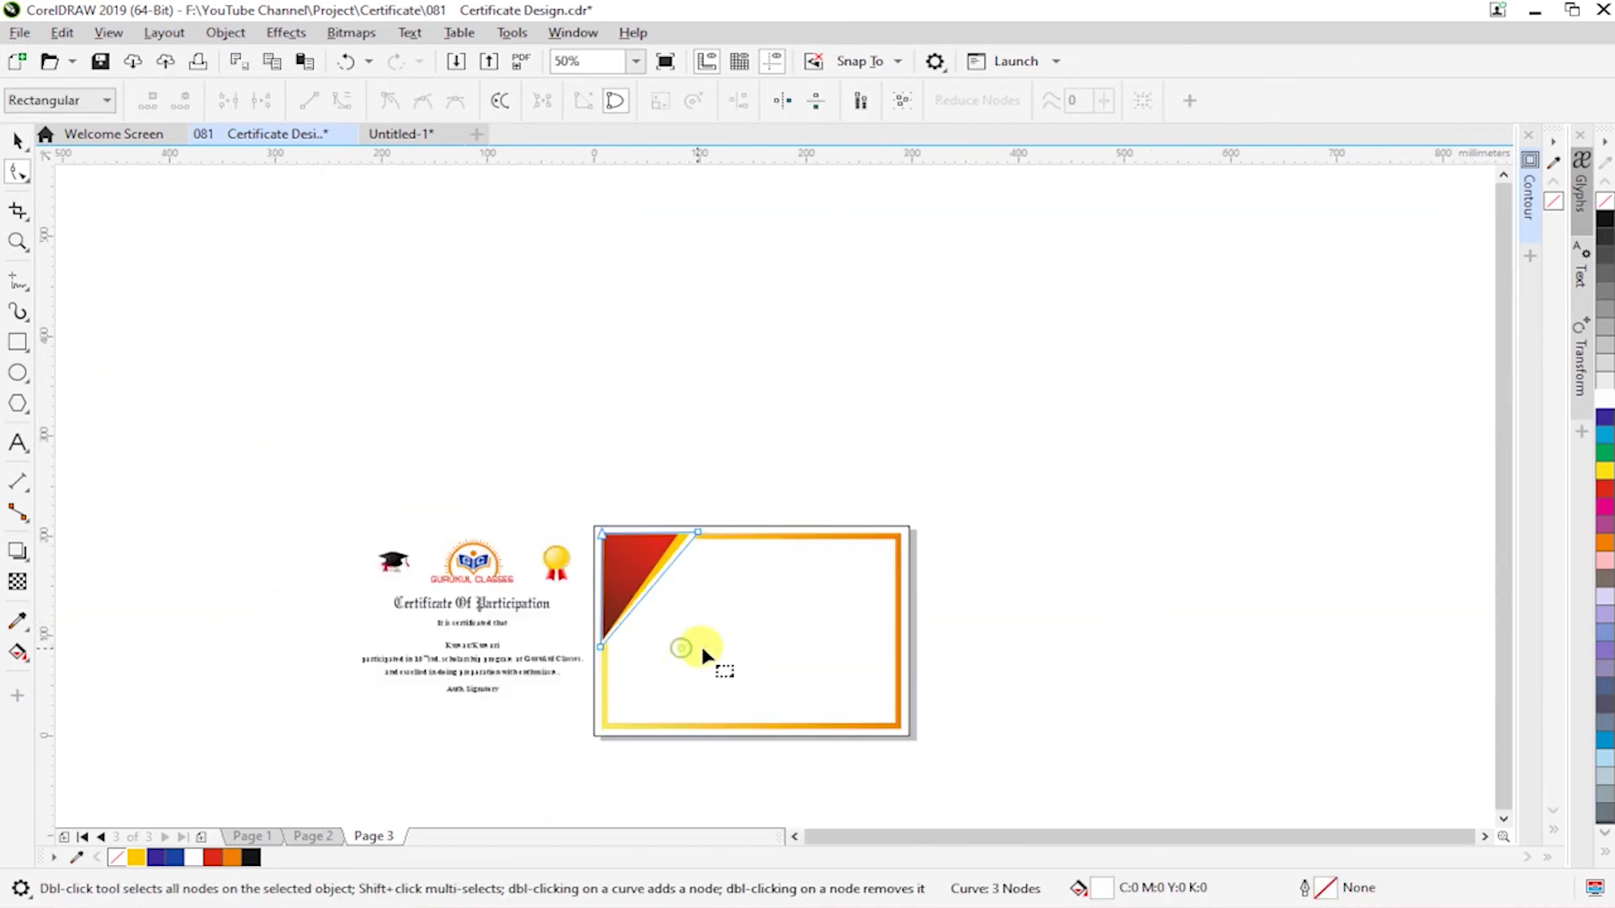
{"action": "key", "text": "z"}
{"action": "left_click_drag", "start_coordinate": [505, 478], "coordinate": [1108, 792]}
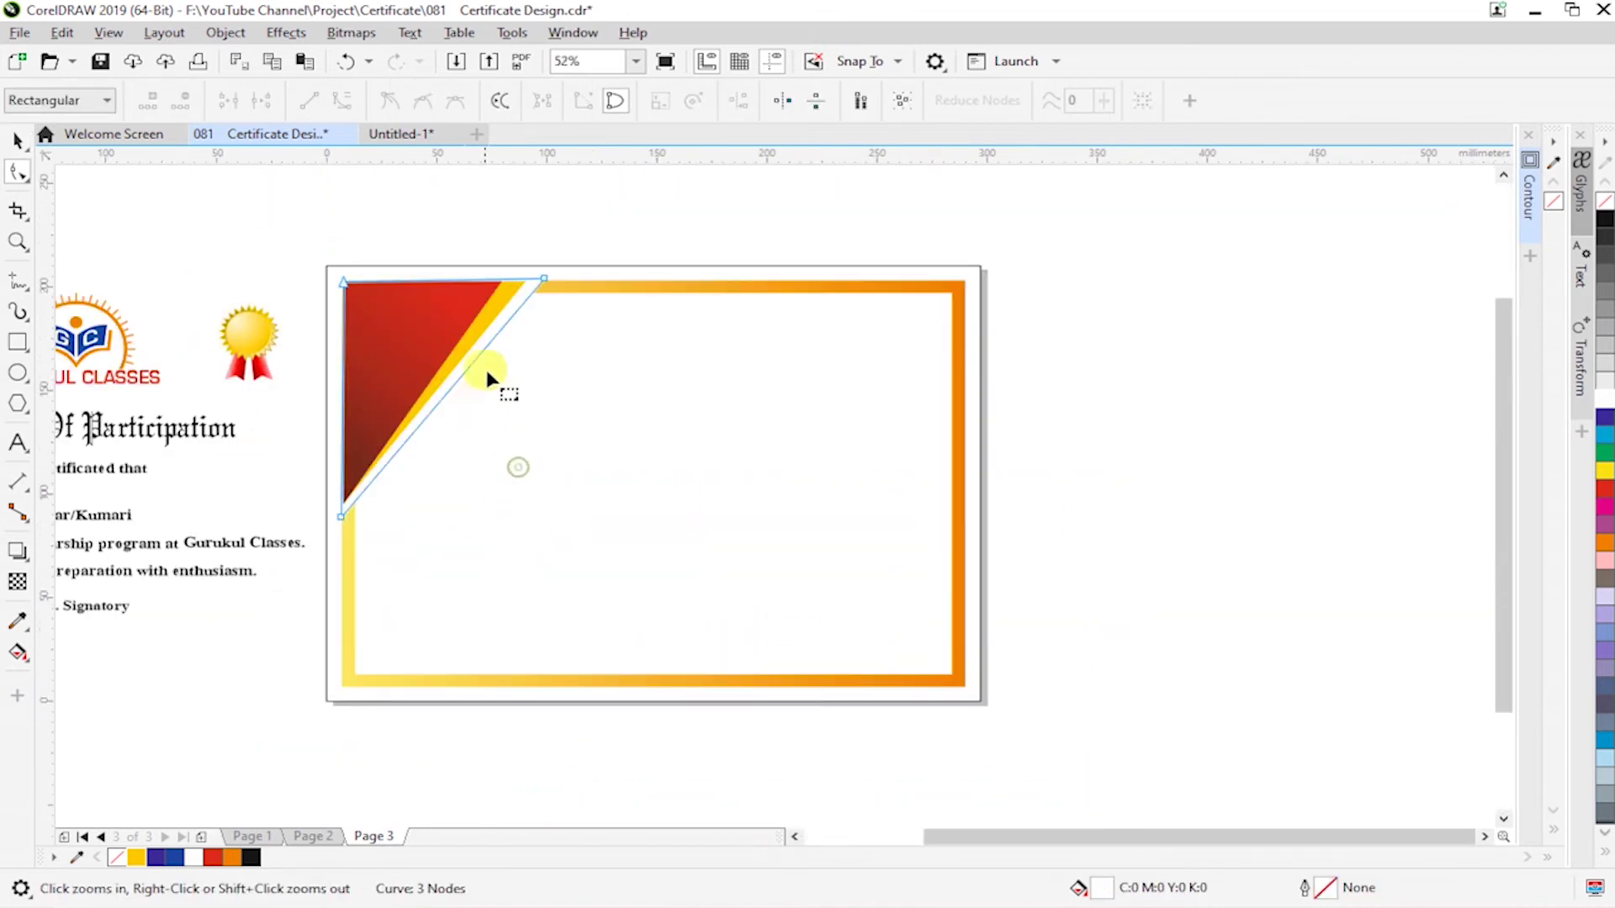
{"action": "key", "text": "space"}
- Duplicate the corner triangle group, mirror it both ways, and align it to the border's bottom-right
{"action": "left_click", "coordinate": [499, 314], "text": "shift"}
{"action": "left_click_drag", "start_coordinate": [395, 328], "coordinate": [665, 479]}
{"action": "left_click", "coordinate": [534, 101]}
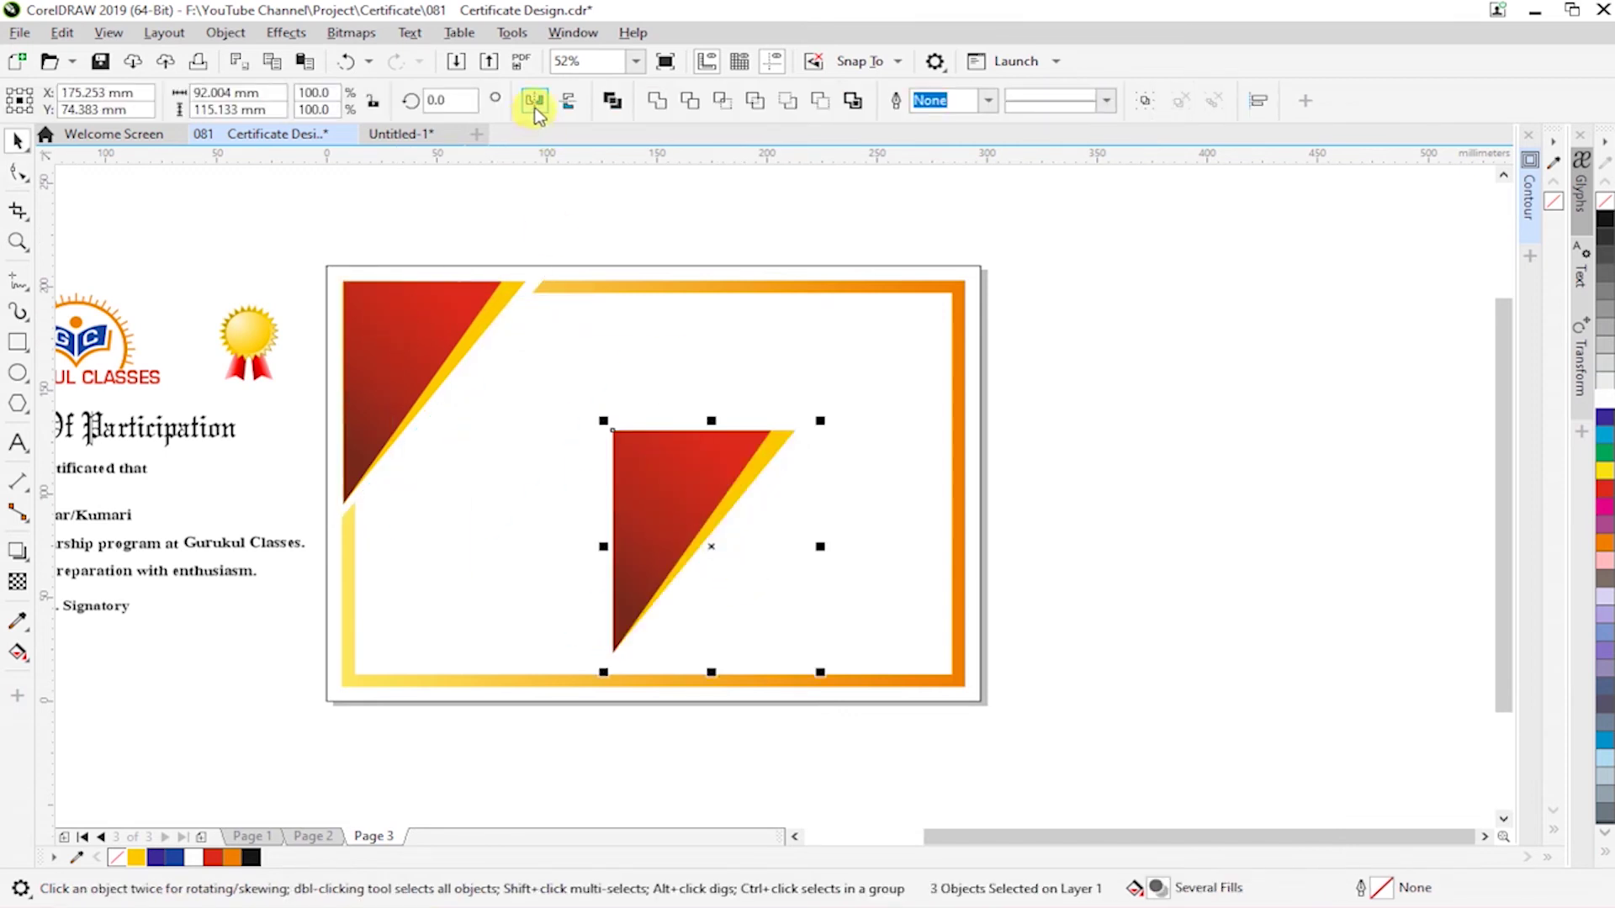
{"action": "left_click", "coordinate": [568, 101]}
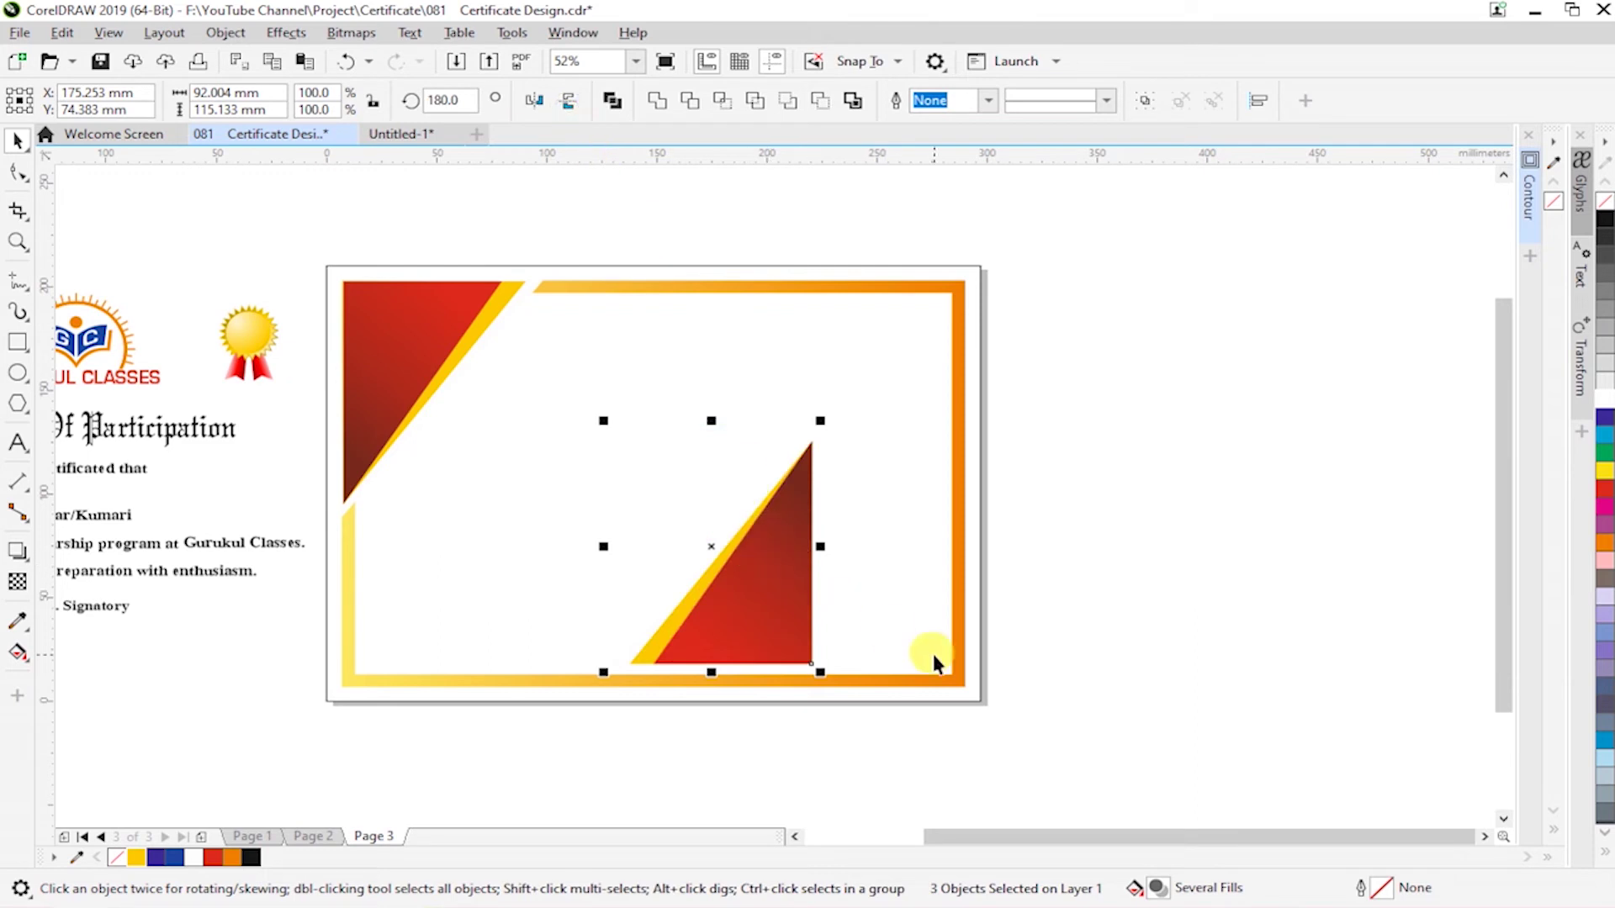
{"action": "left_click", "coordinate": [908, 677]}
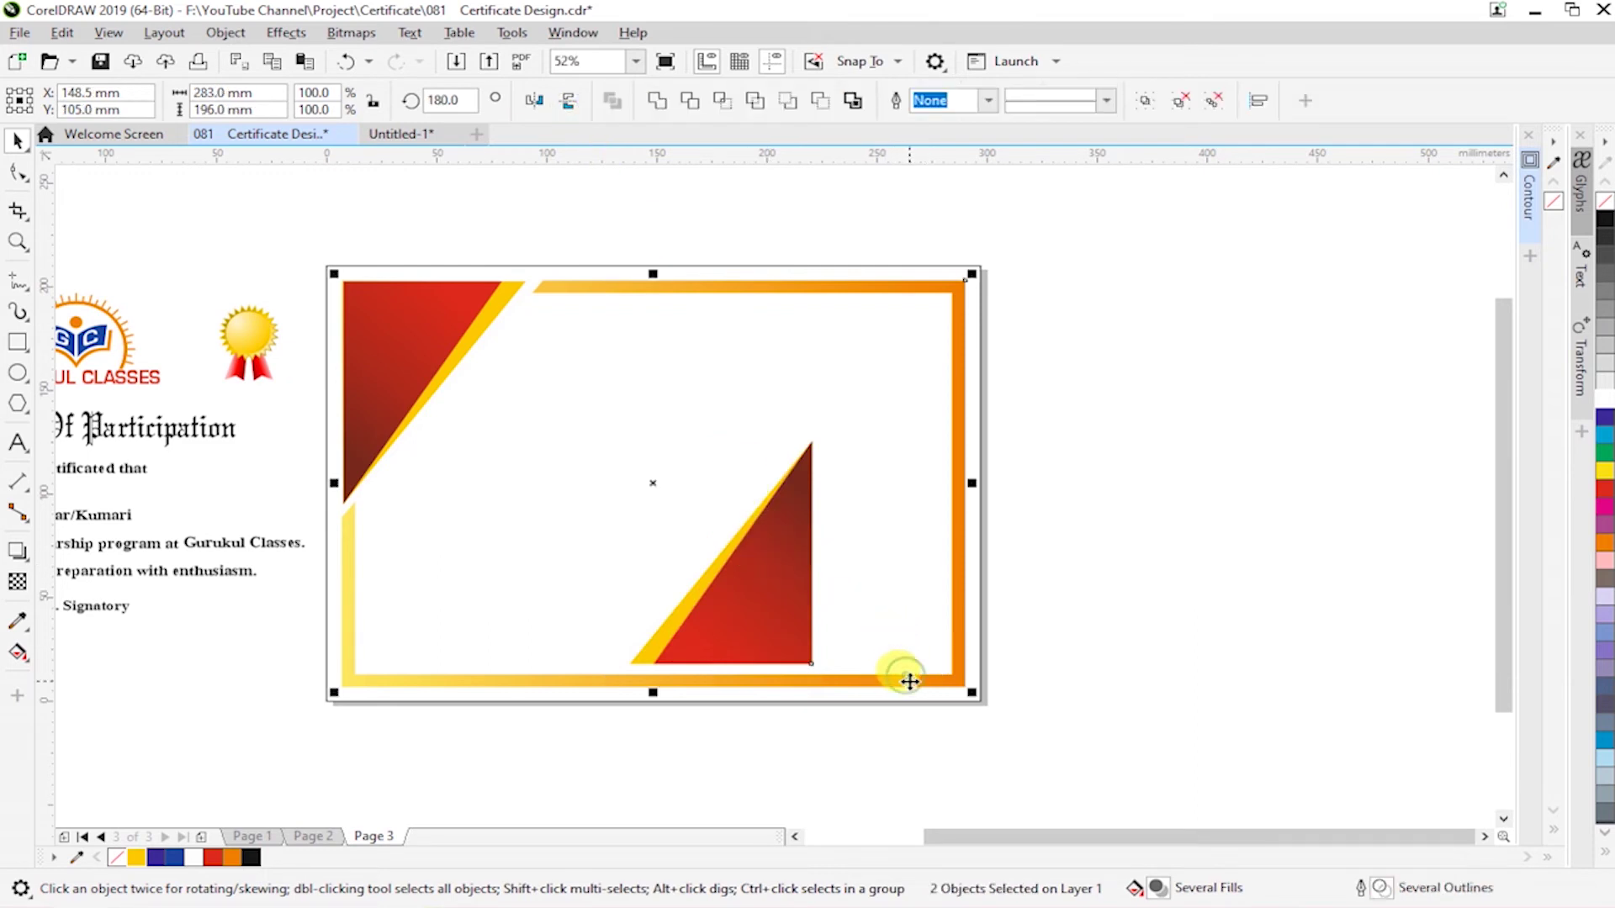
{"action": "key", "text": "r"}
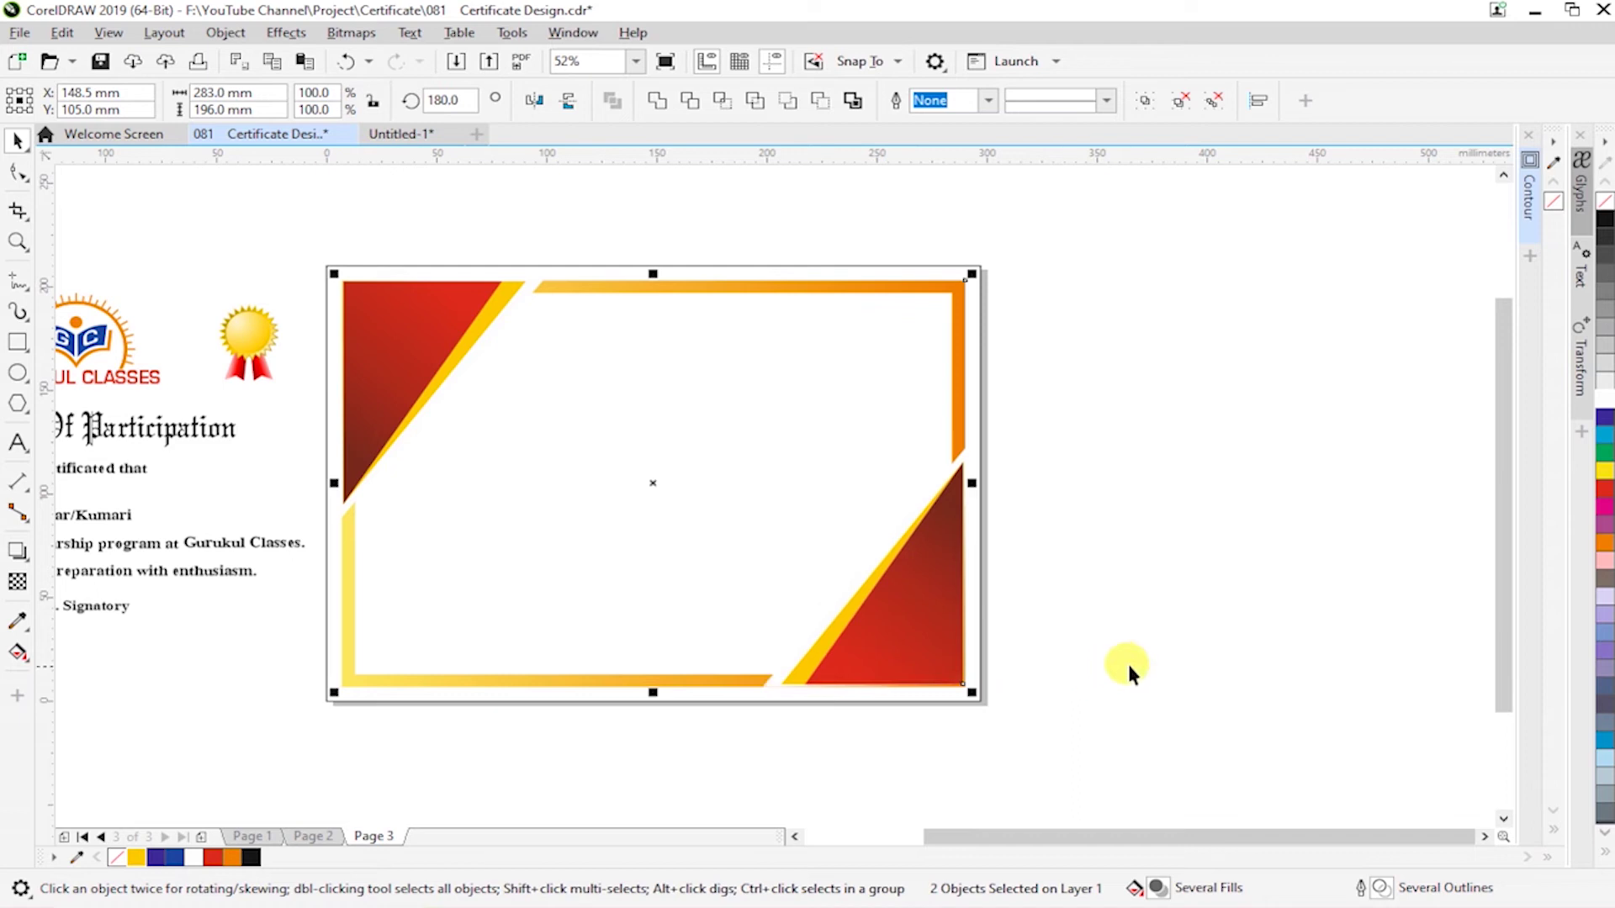
- Zoom in on the bottom-right triangle group and undo an accidental move
{"action": "left_click", "coordinate": [934, 666]}
{"action": "key", "text": "z"}
{"action": "left_click", "coordinate": [1196, 741]}
{"action": "left_click_drag", "start_coordinate": [1196, 740], "coordinate": [723, 433]}
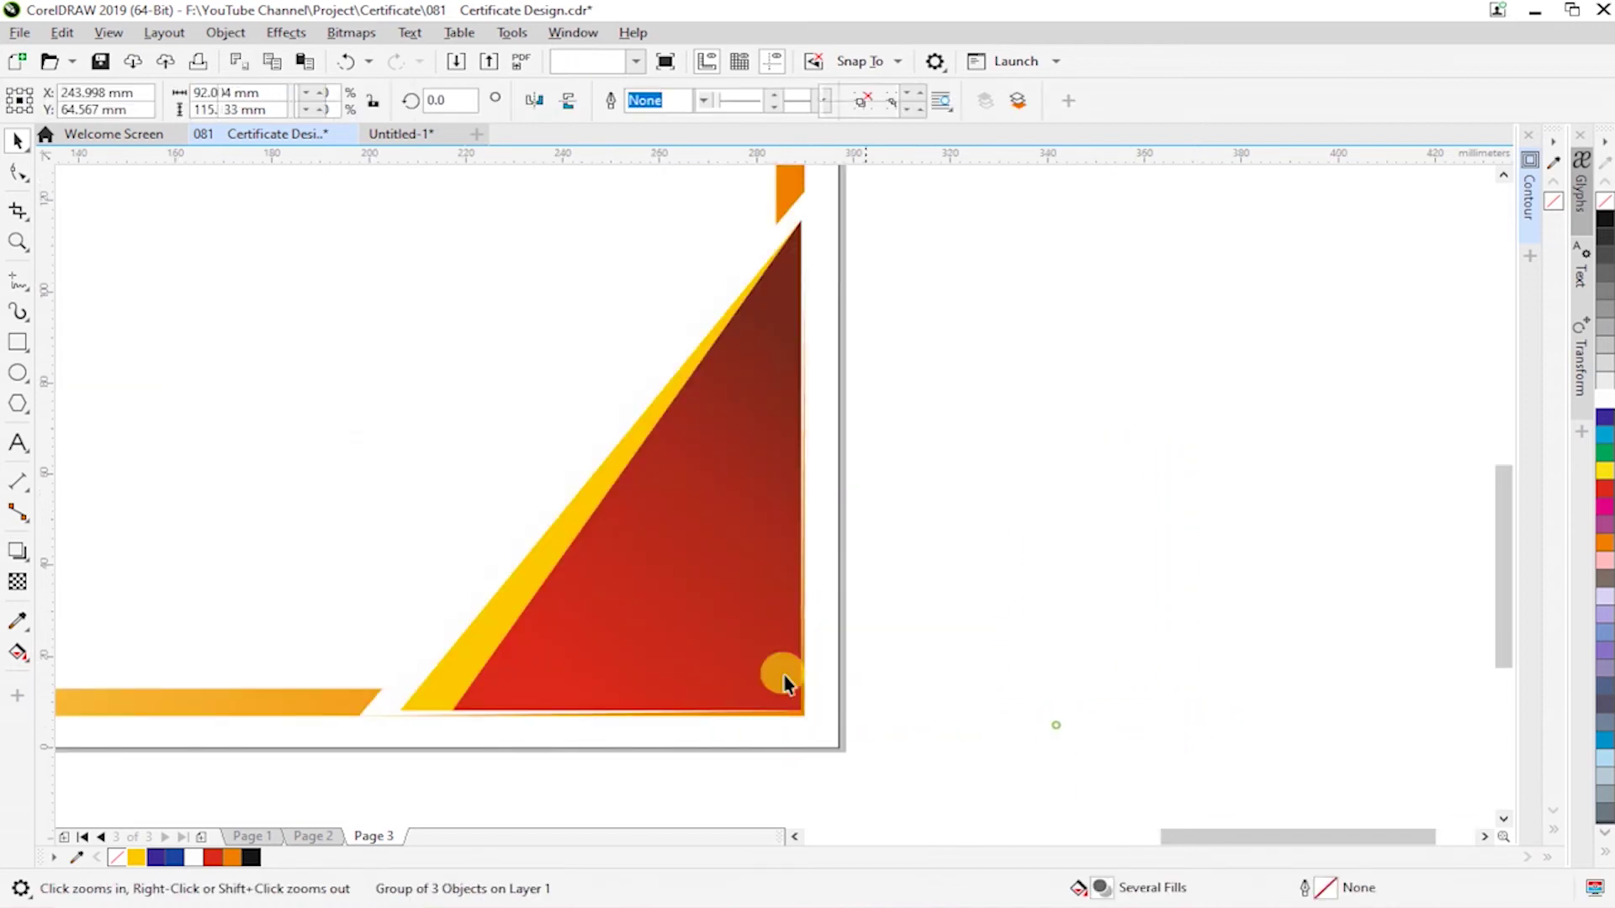
{"action": "key", "text": "space"}
{"action": "left_click_drag", "start_coordinate": [671, 502], "coordinate": [723, 546]}
{"action": "key", "text": "ctrl+z"}
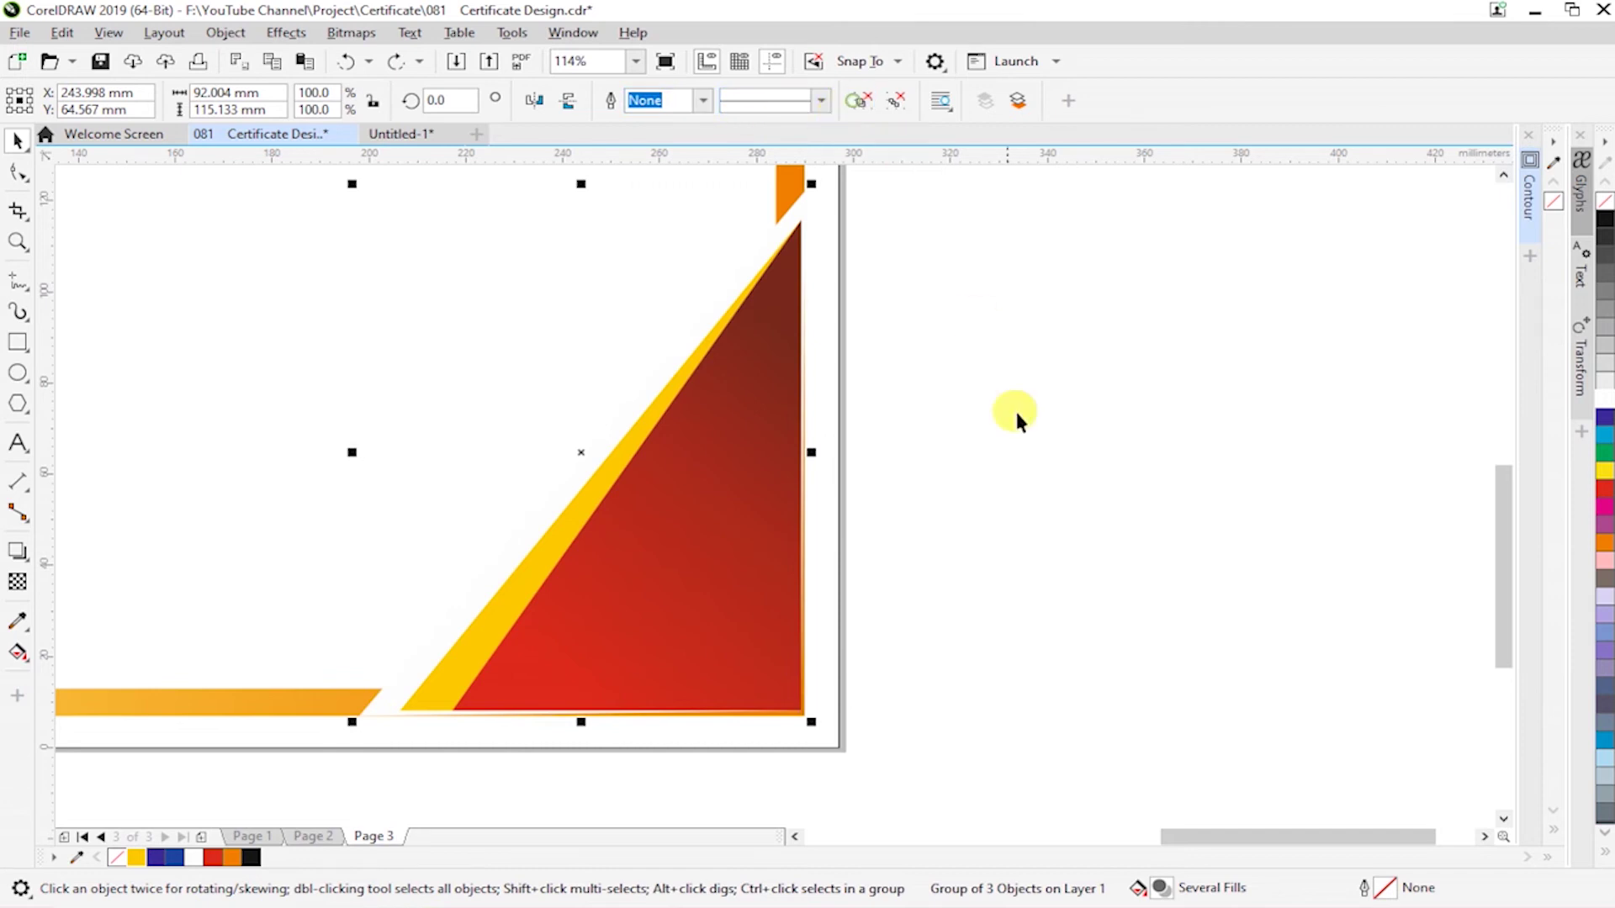
- Shift the whole bottom-right triangle group into place and view the full page
{"action": "key", "text": "ctrl+u"}
{"action": "left_click", "coordinate": [1017, 421]}
{"action": "left_click", "coordinate": [673, 594]}
{"action": "key", "text": "ctrl+z"}
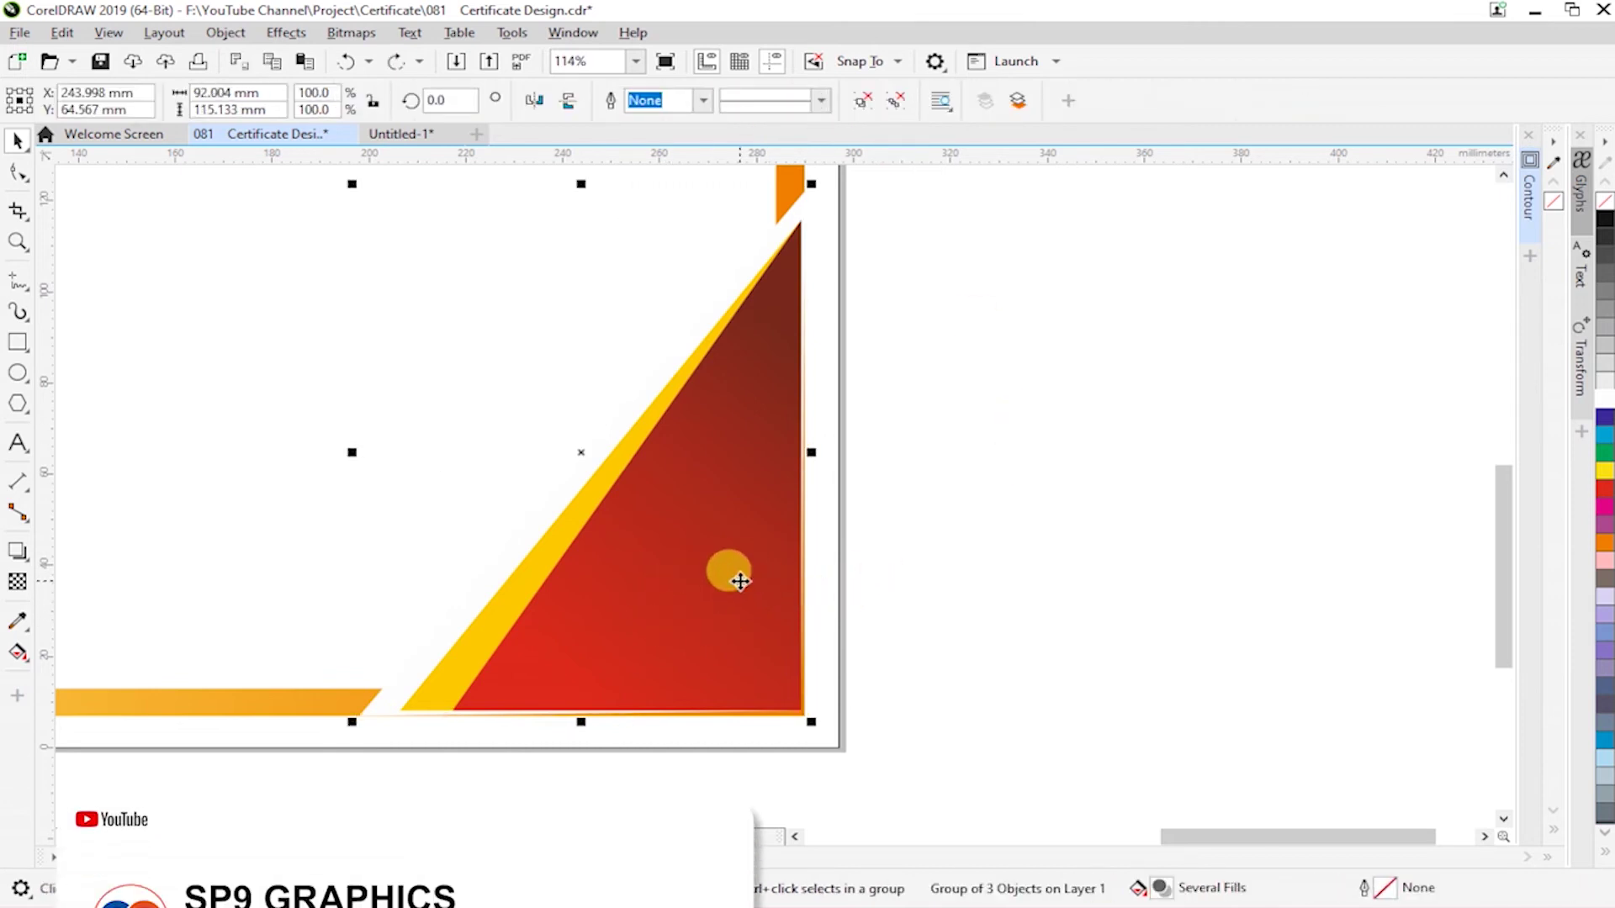
{"action": "left_click_drag", "start_coordinate": [734, 580], "coordinate": [747, 593]}
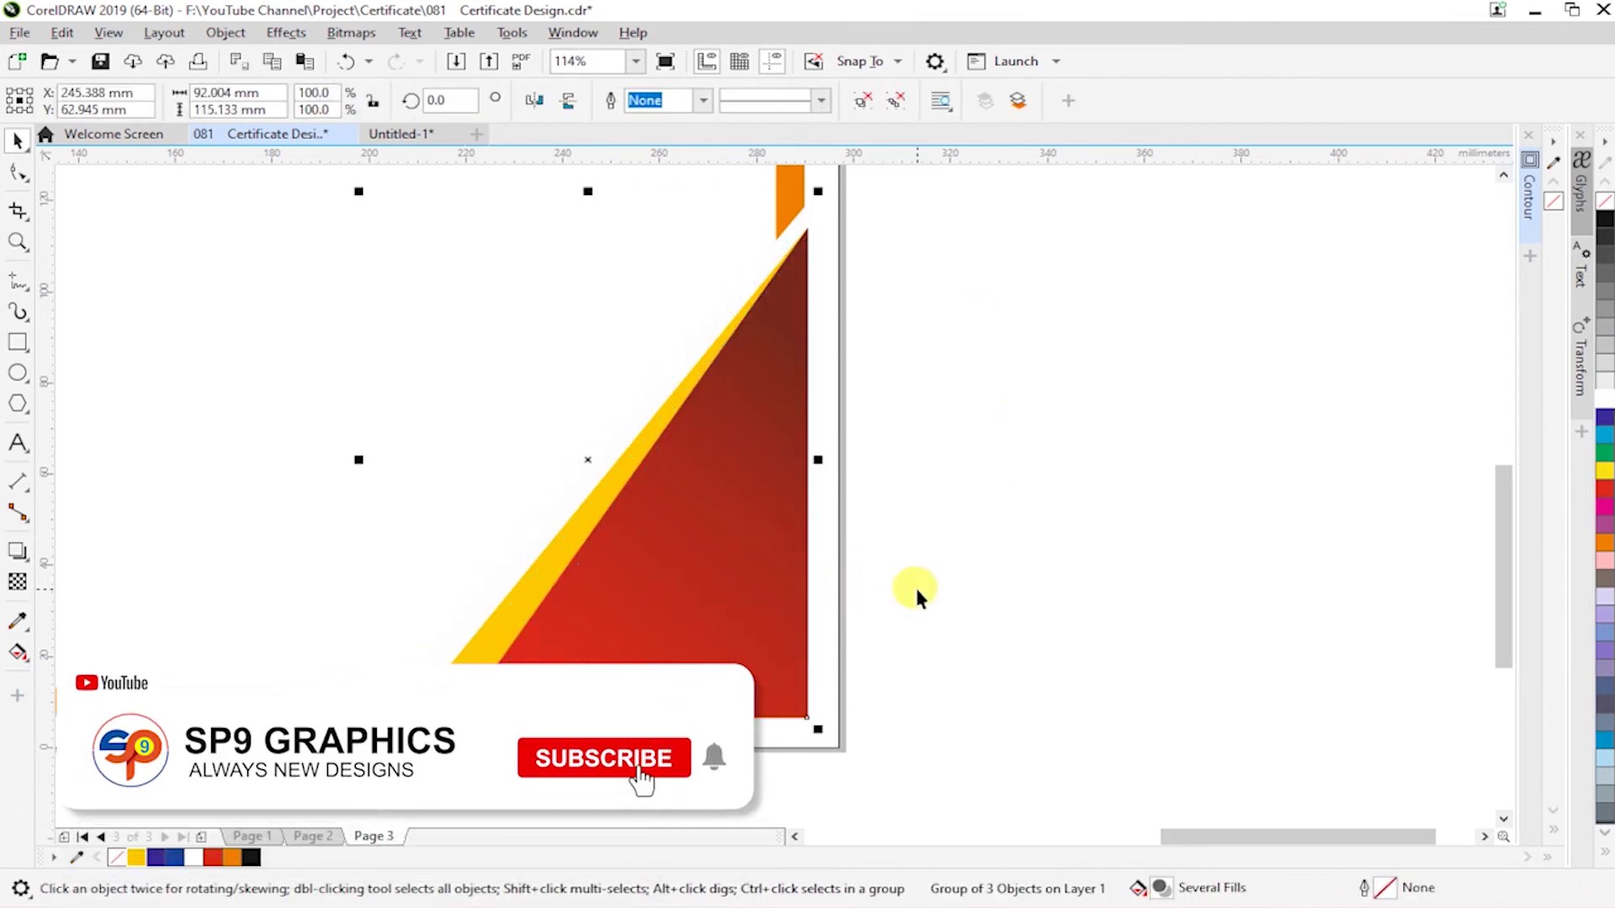
{"action": "left_click", "coordinate": [915, 584]}
{"action": "key", "text": "shift+F4"}
- Scale the corner group to about 67% and move it toward the corner
{"action": "left_click", "coordinate": [719, 532]}
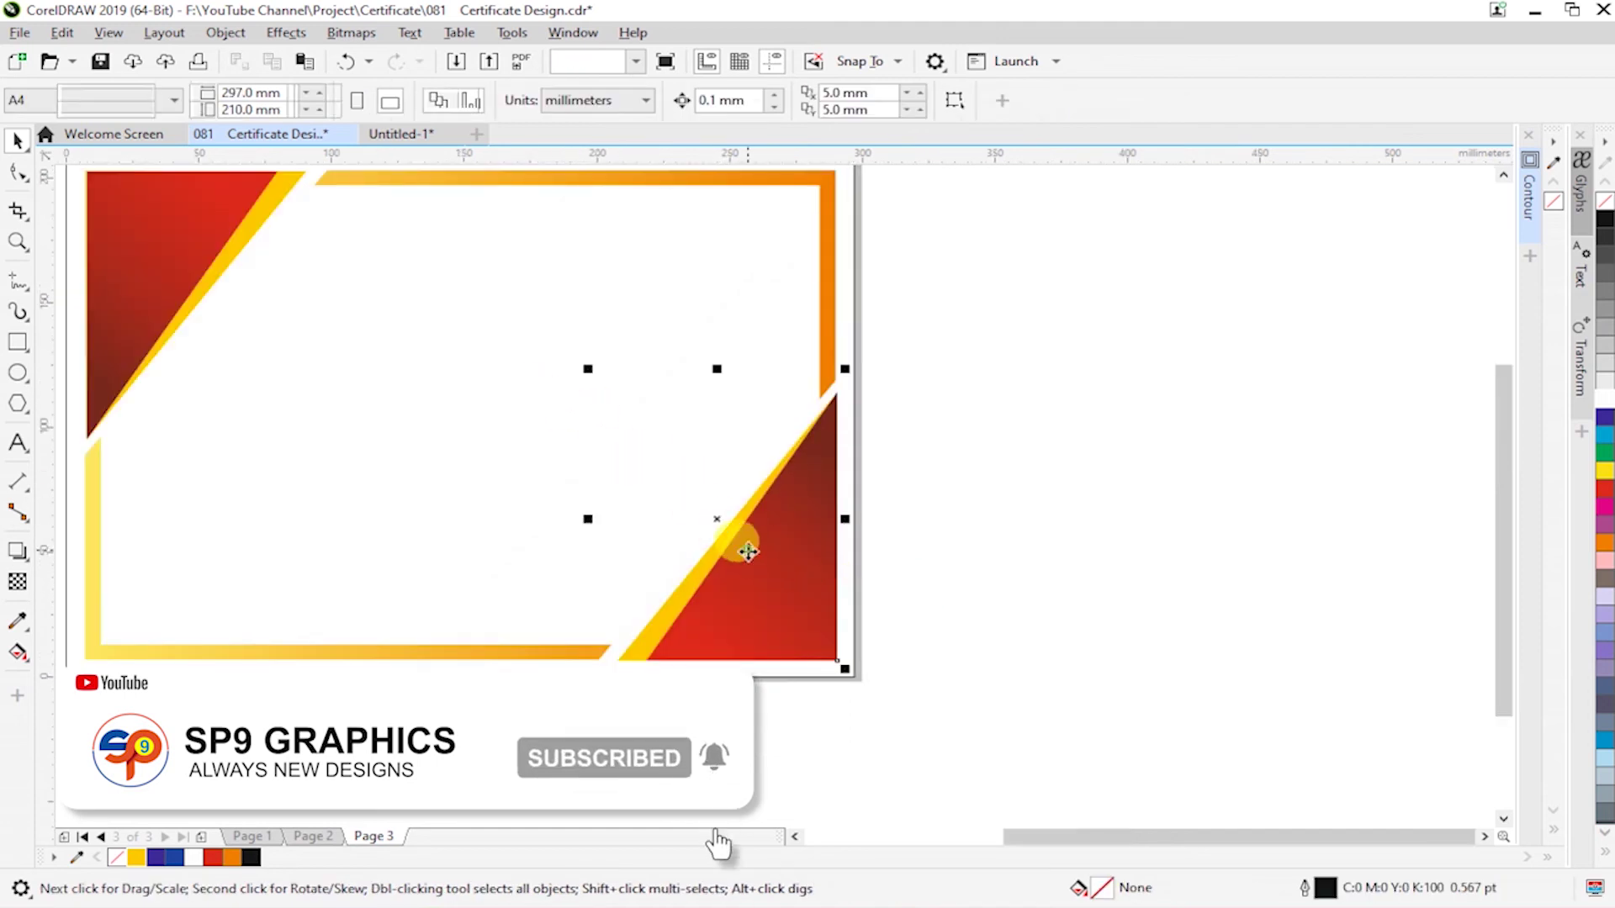
{"action": "left_click_drag", "start_coordinate": [588, 364], "coordinate": [668, 464]}
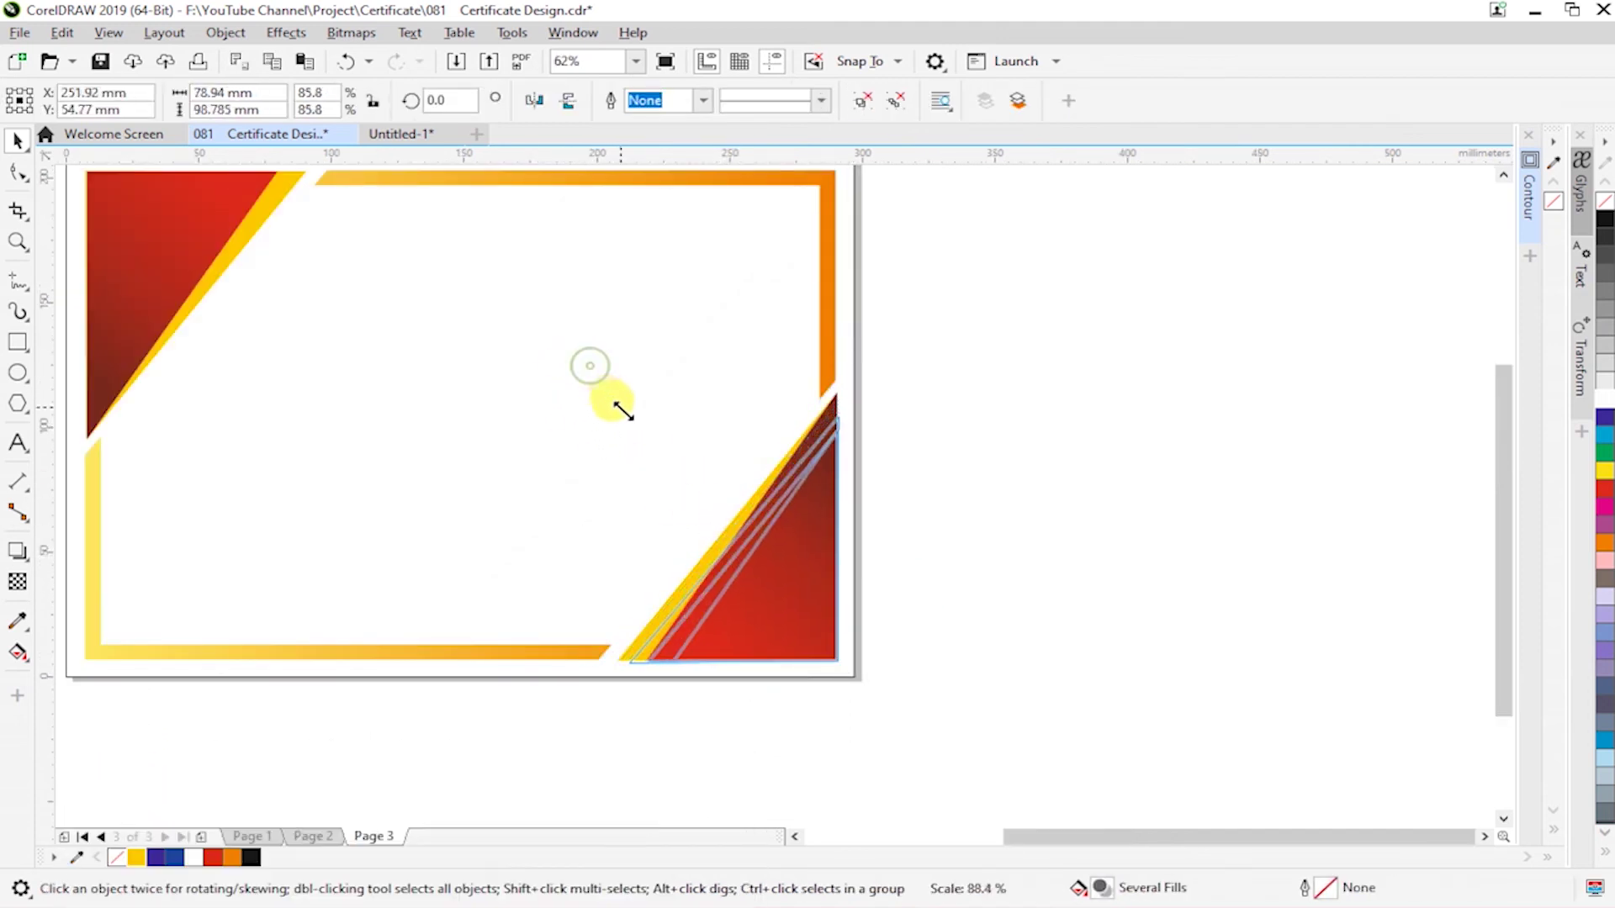
{"action": "left_click_drag", "start_coordinate": [804, 600], "coordinate": [795, 586]}
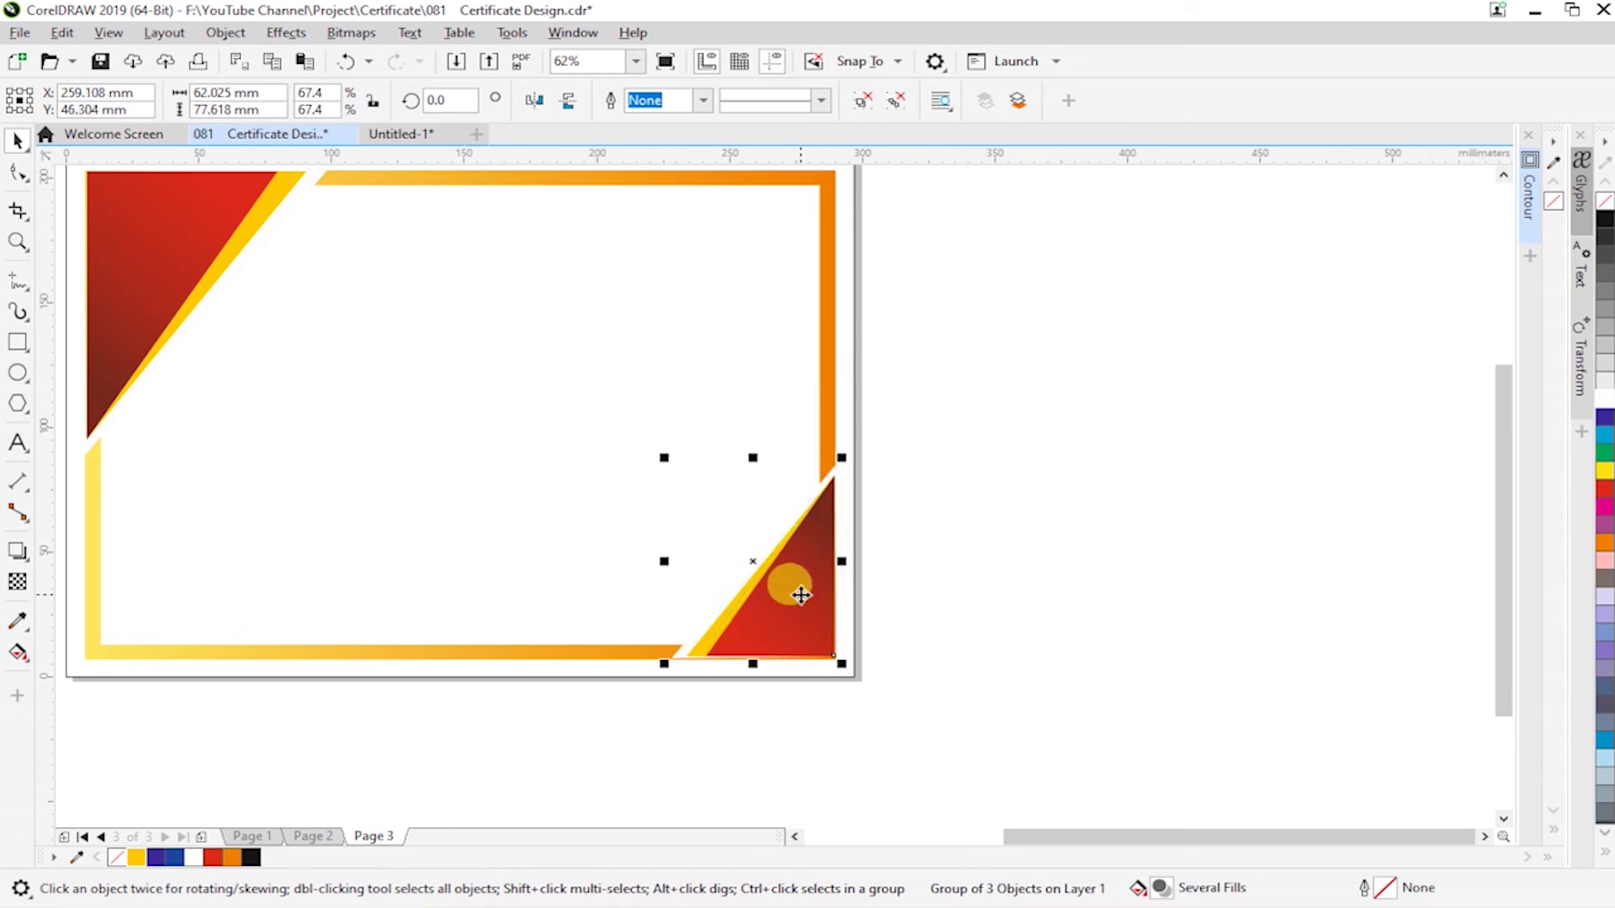
{"action": "left_click", "coordinate": [895, 607]}
- Fit the smaller triangle group snugly into the bottom-right corner
{"action": "key", "text": "z"}
{"action": "left_click_drag", "start_coordinate": [522, 404], "coordinate": [1056, 749]}
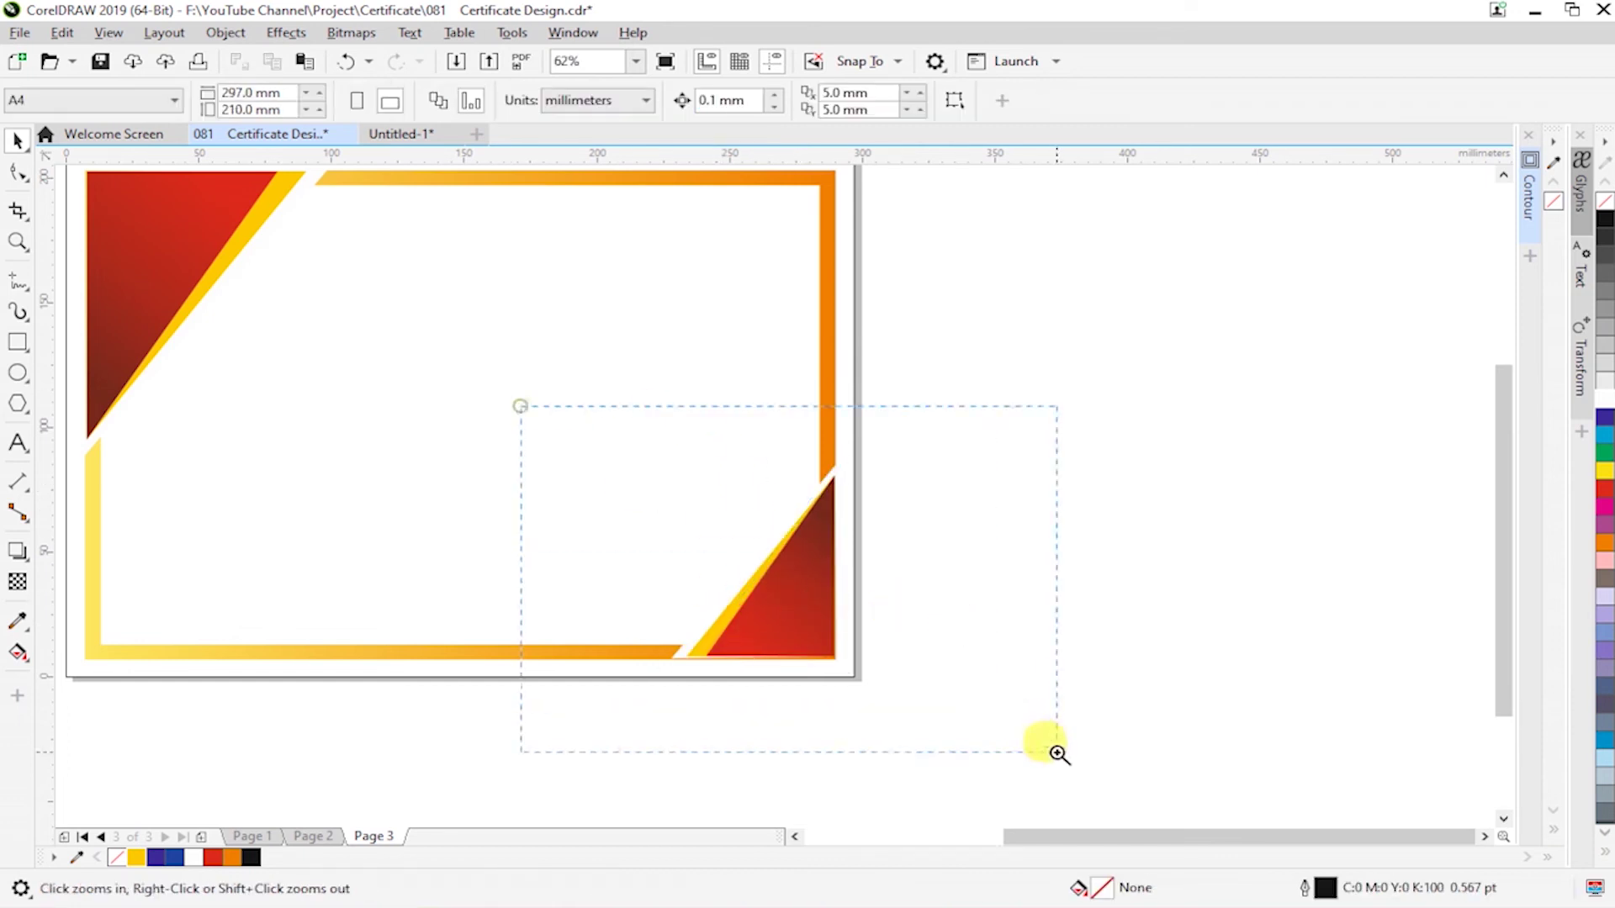
{"action": "key", "text": "space"}
{"action": "left_click", "coordinate": [759, 600]}
{"action": "left_click_drag", "start_coordinate": [758, 601], "coordinate": [755, 604]}
{"action": "left_click", "coordinate": [1060, 635]}
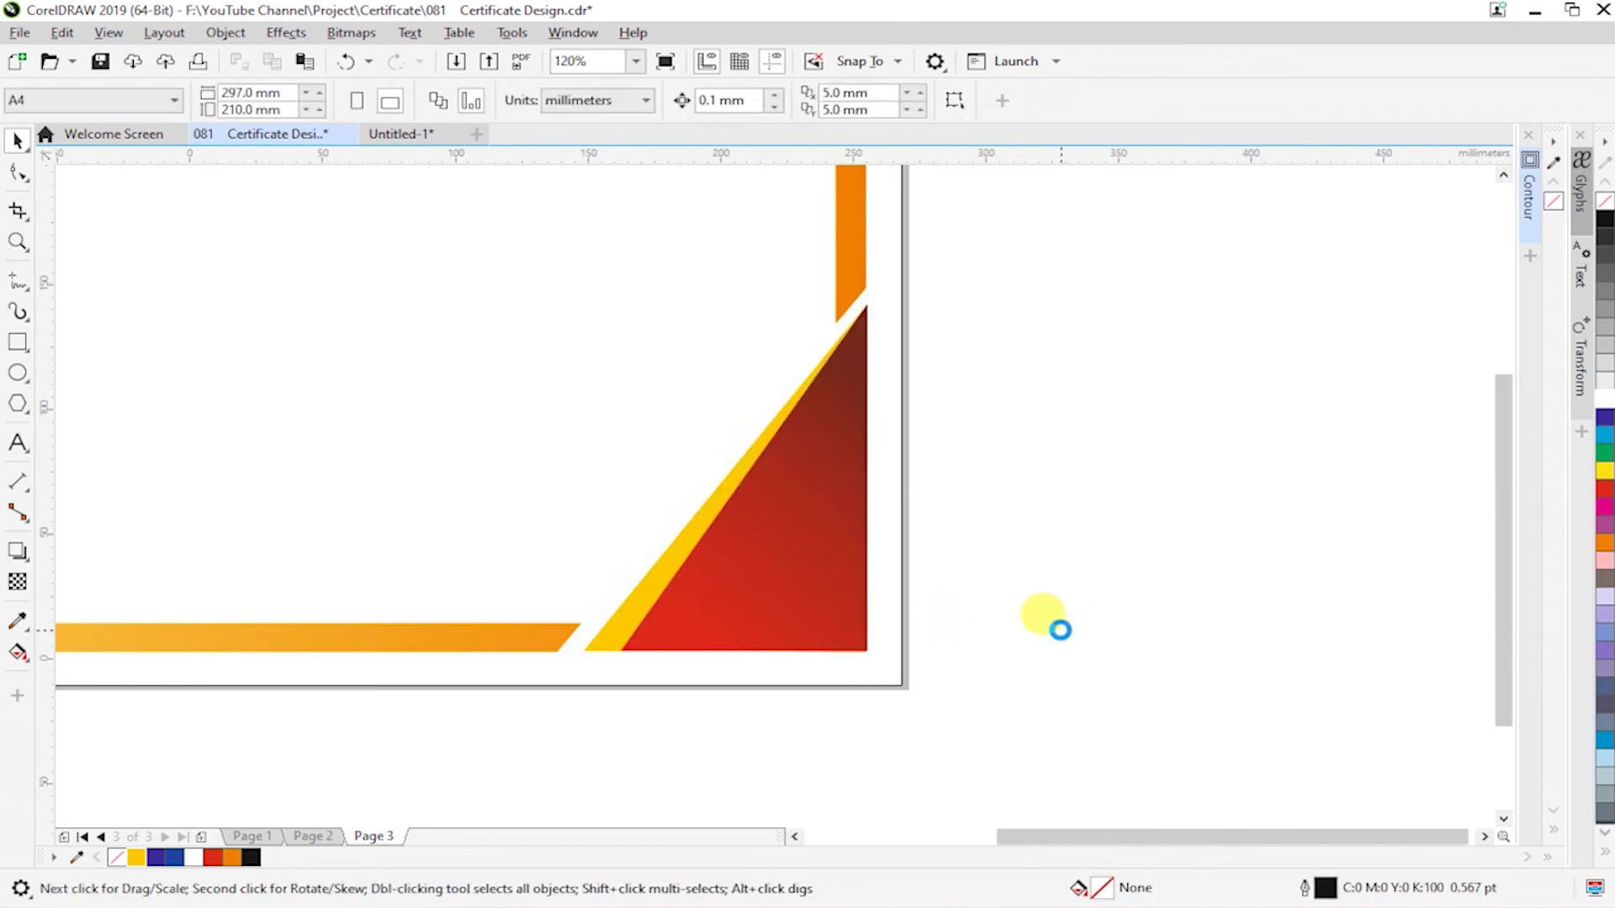
{"action": "scroll", "coordinate": [1056, 629], "scroll_direction": "down", "scroll_amount": 2}
{"action": "scroll", "coordinate": [1056, 631], "scroll_direction": "down", "scroll_amount": 2}
- Move the GURUKUL CLASSES logo from the pasteboard into the top of the certificate
{"action": "key", "text": "z"}
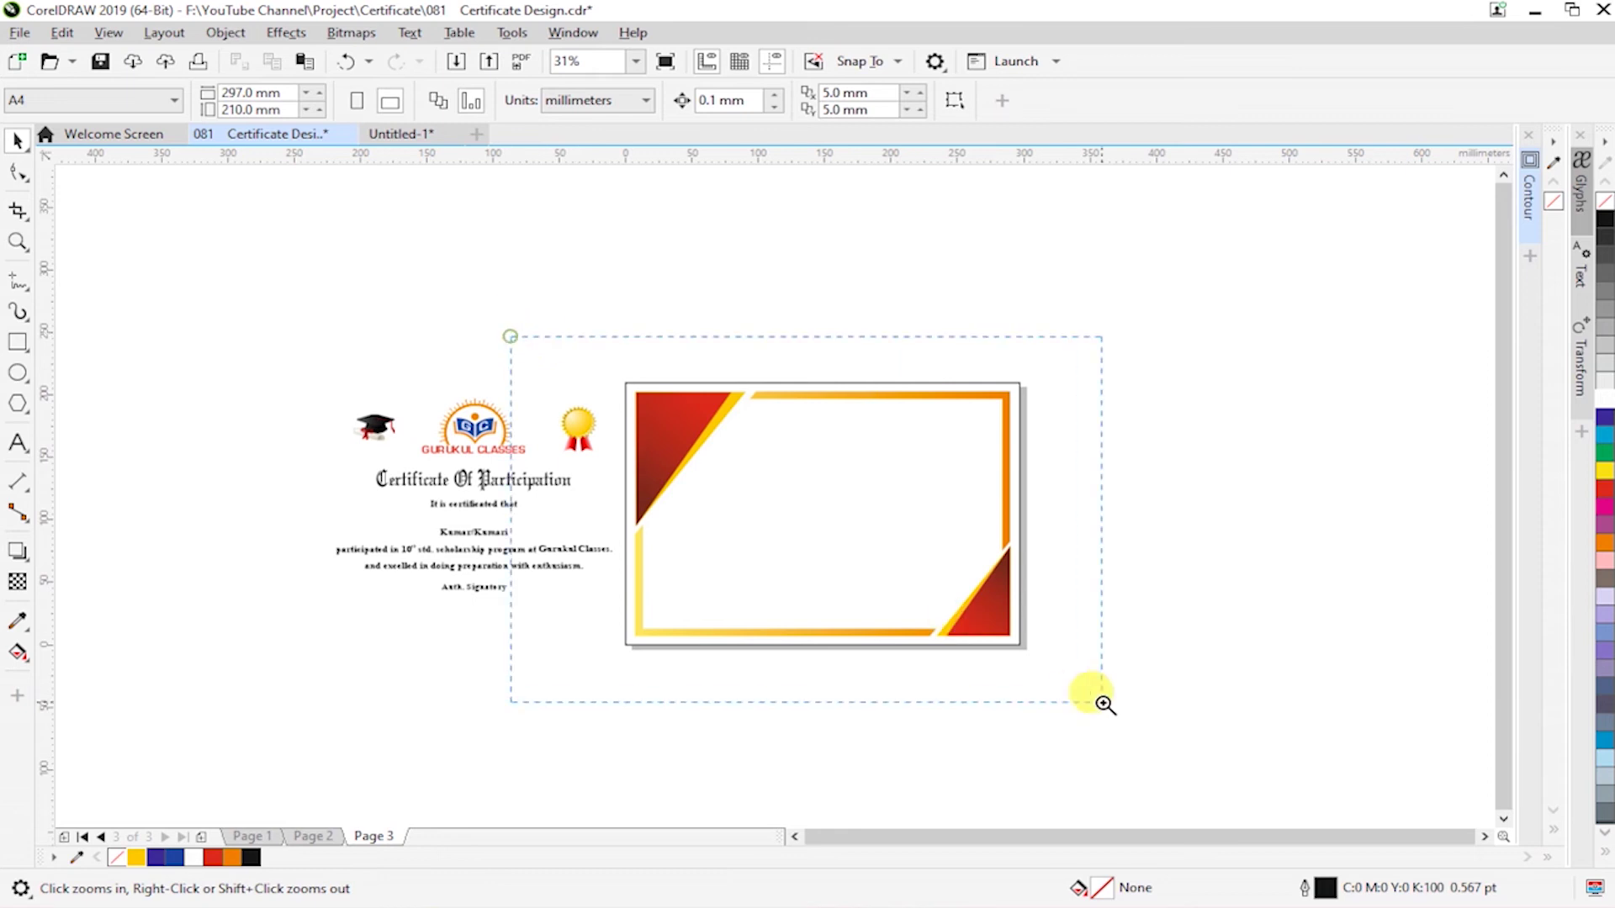
{"action": "left_click_drag", "start_coordinate": [517, 334], "coordinate": [1099, 703]}
{"action": "key", "text": "space"}
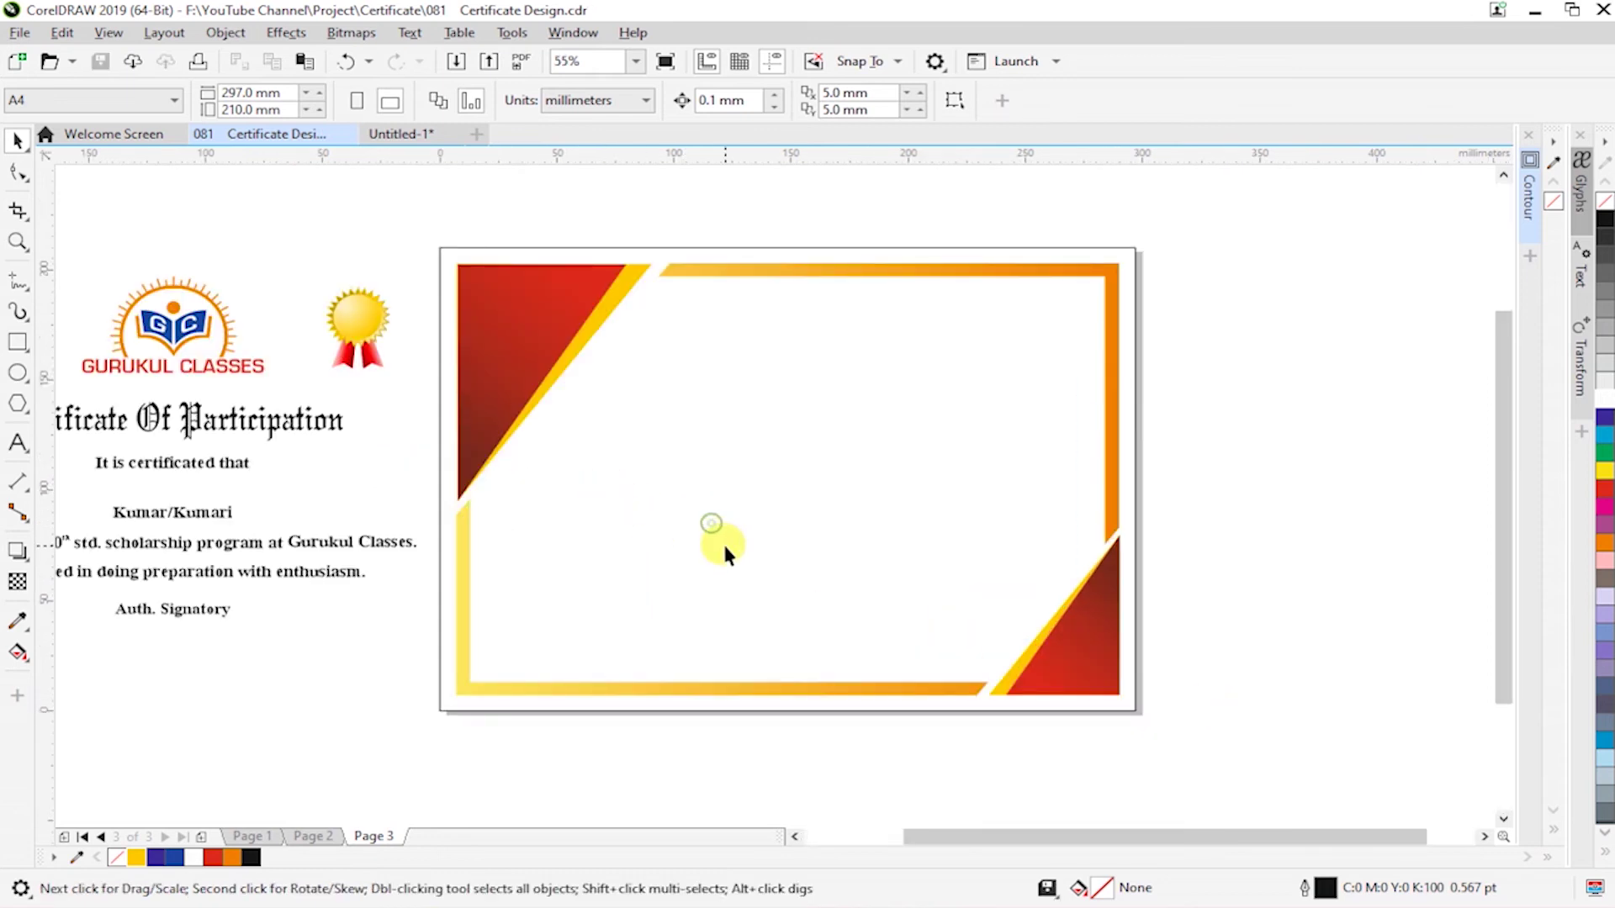
{"action": "scroll", "coordinate": [723, 542], "scroll_direction": "down", "scroll_amount": 2}
{"action": "key", "text": "z"}
{"action": "left_click_drag", "start_coordinate": [343, 370], "coordinate": [1083, 665]}
{"action": "key", "text": "space"}
{"action": "left_click_drag", "start_coordinate": [212, 292], "coordinate": [436, 415]}
{"action": "mouse_move", "coordinate": [343, 399]}
{"action": "left_mouse_down"}
{"action": "mouse_move", "coordinate": [854, 437]}
{"action": "mouse_move", "coordinate": [900, 404]}
{"action": "left_mouse_up"}
{"action": "left_click", "coordinate": [1302, 417]}
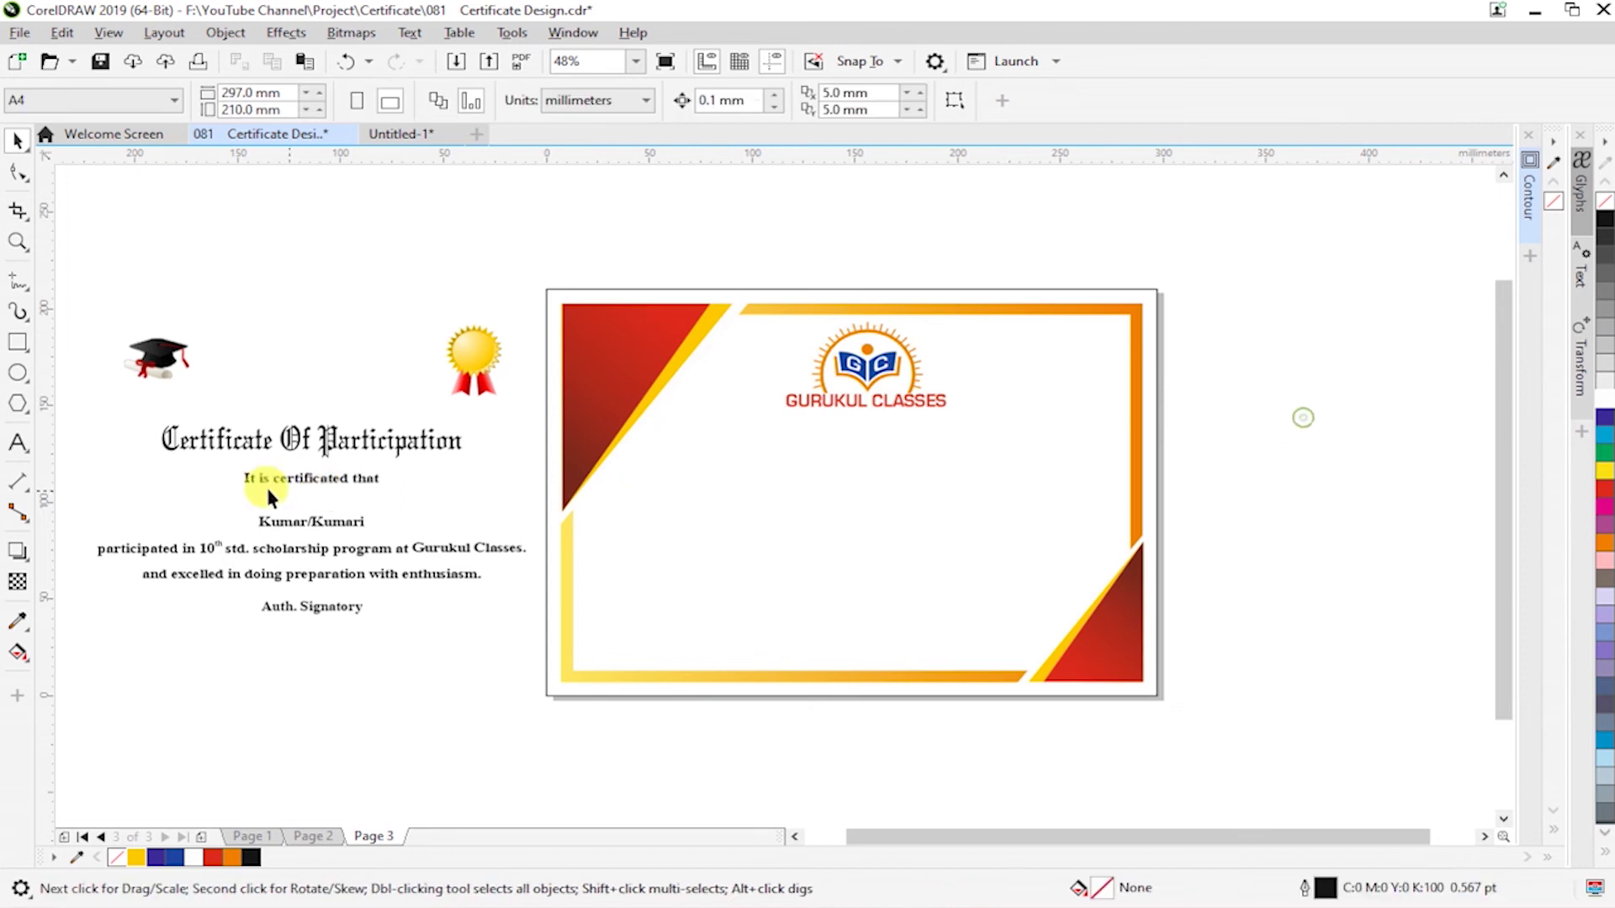
- Place the title below the logo and centre the logo on the border
{"action": "mouse_move", "coordinate": [333, 438]}
{"action": "left_mouse_down"}
{"action": "mouse_move", "coordinate": [887, 444]}
{"action": "mouse_move", "coordinate": [908, 412]}
{"action": "left_mouse_up"}
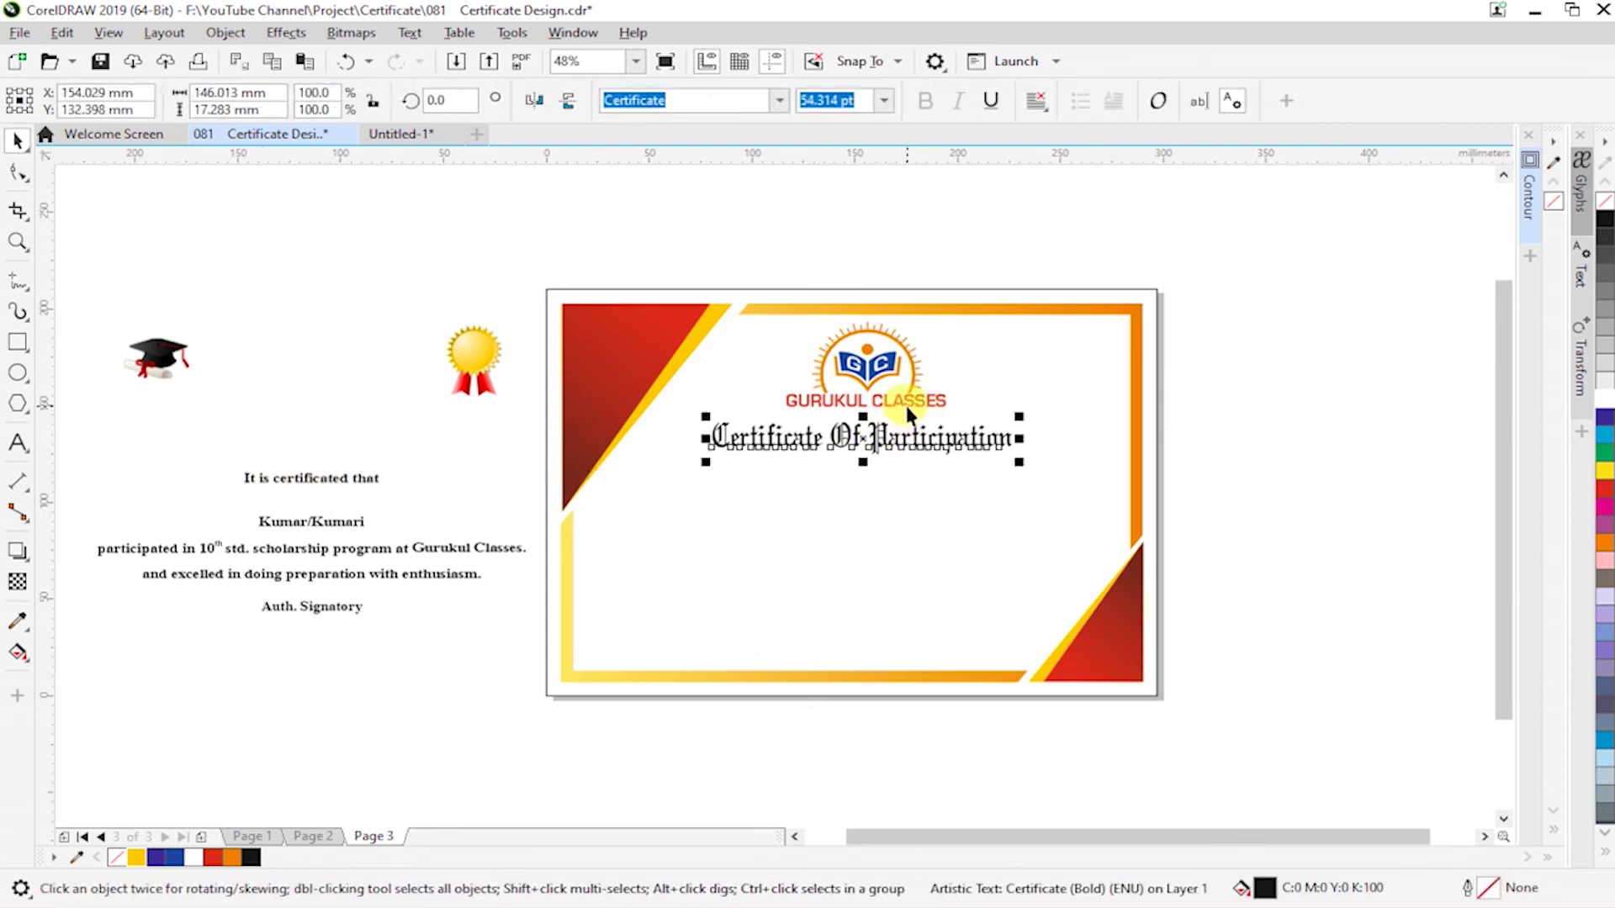
{"action": "left_click", "coordinate": [925, 304]}
{"action": "left_click", "coordinate": [839, 312]}
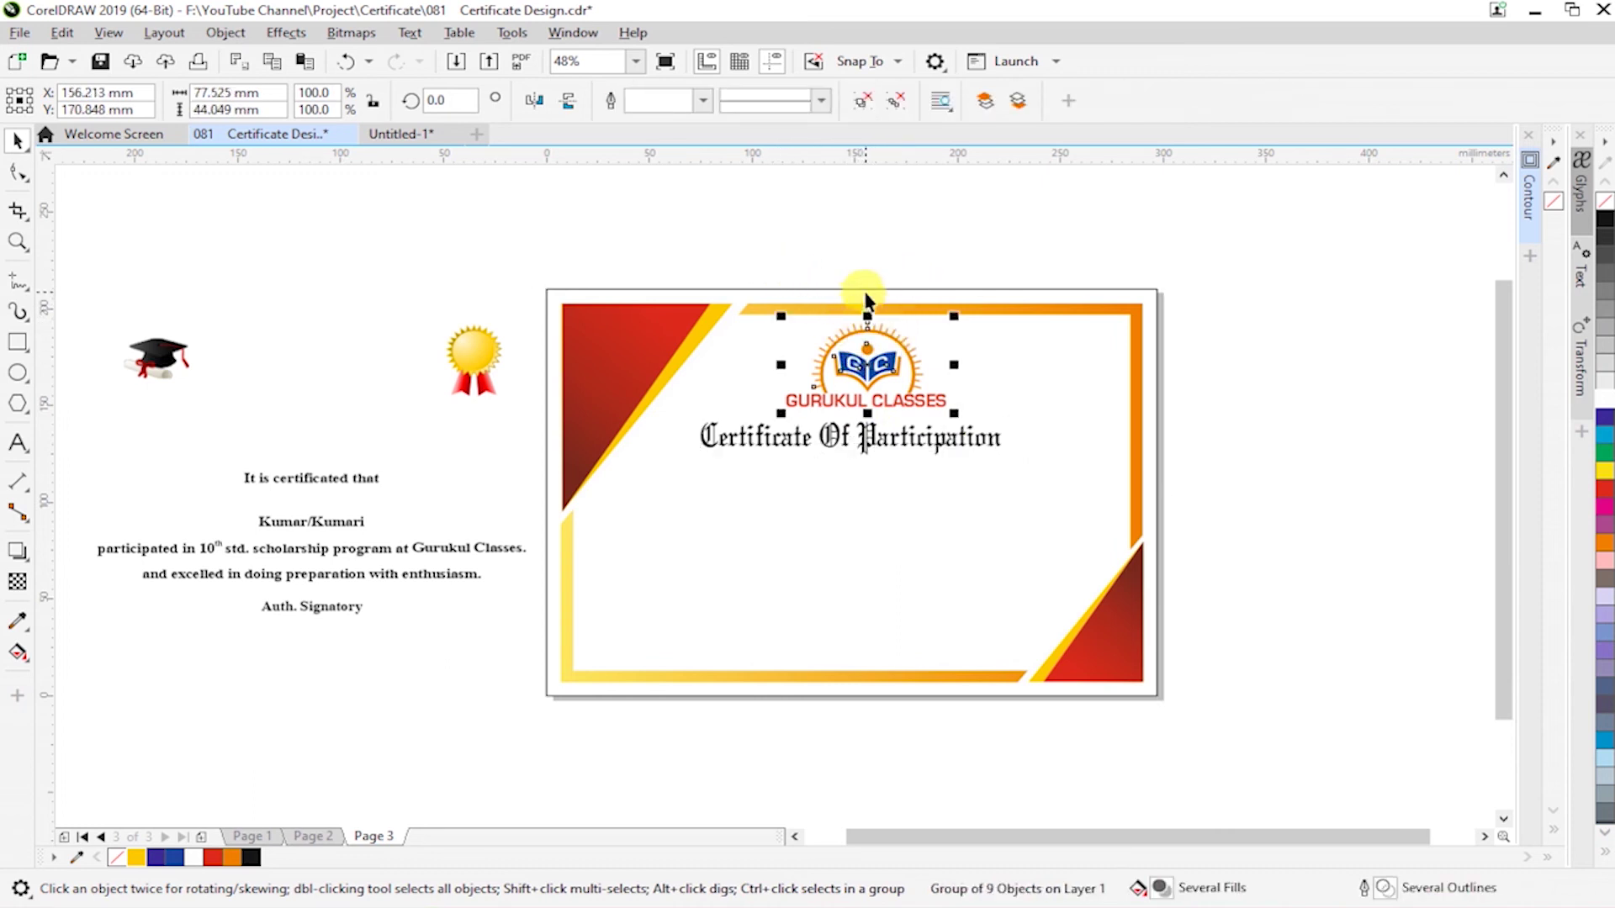
{"action": "left_click", "coordinate": [866, 293], "text": "shift"}
{"action": "key", "text": "c"}
{"action": "left_click", "coordinate": [877, 247]}
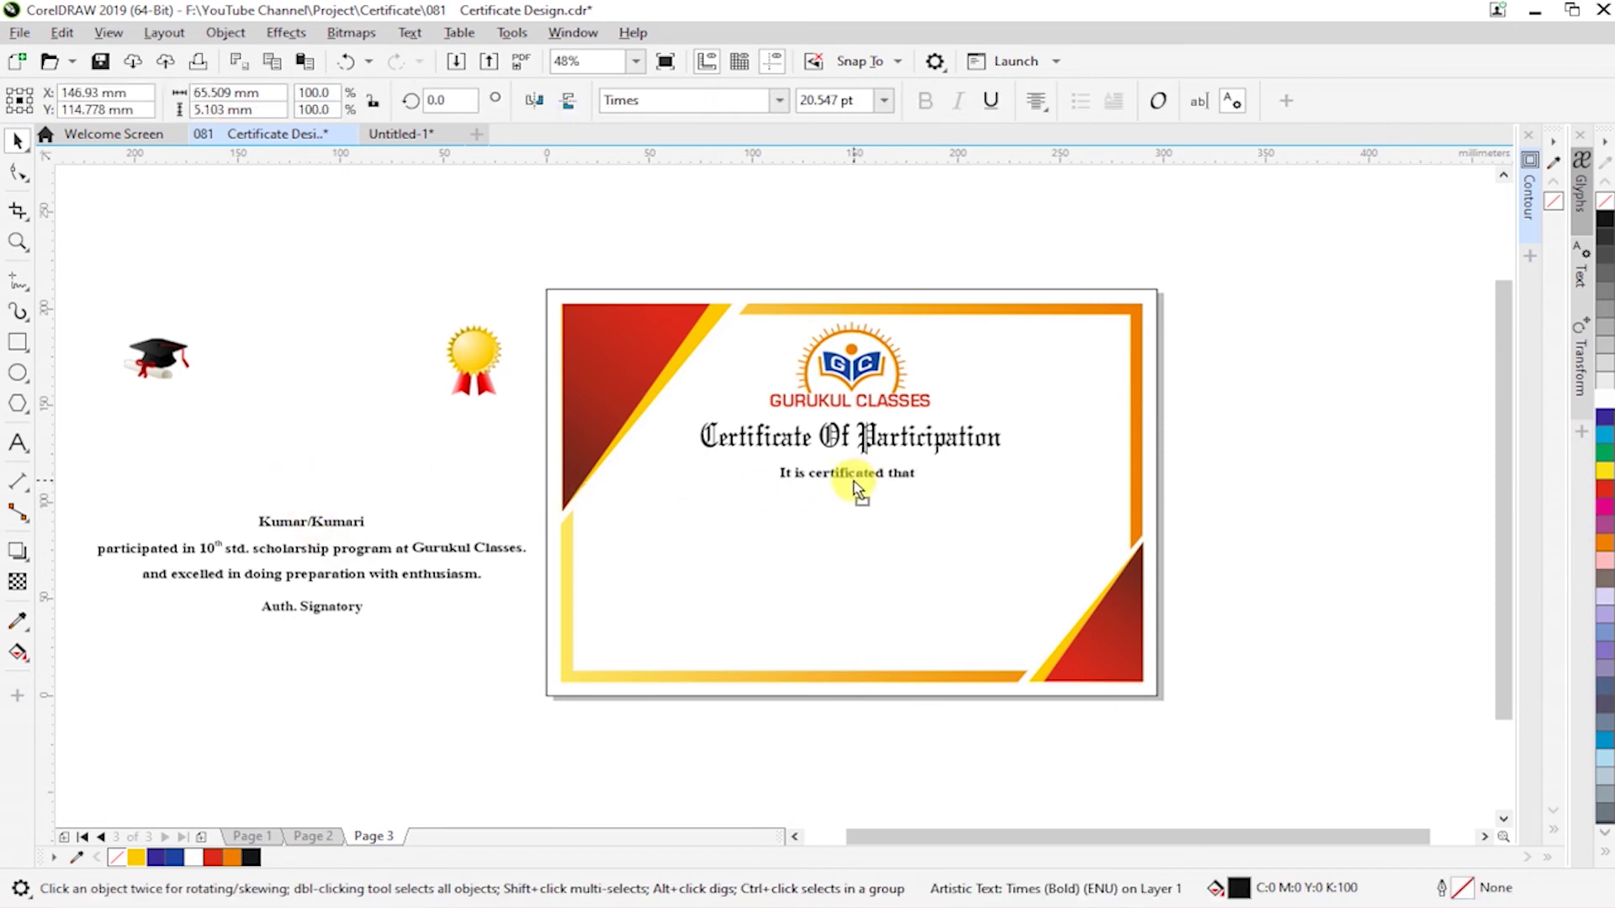
- Move 'It is certificated that' below the title and centre it
{"action": "left_click_drag", "start_coordinate": [313, 481], "coordinate": [849, 483]}
{"action": "left_click", "coordinate": [863, 451], "text": "shift"}
{"action": "key", "text": "c"}
{"action": "left_click", "coordinate": [452, 589]}
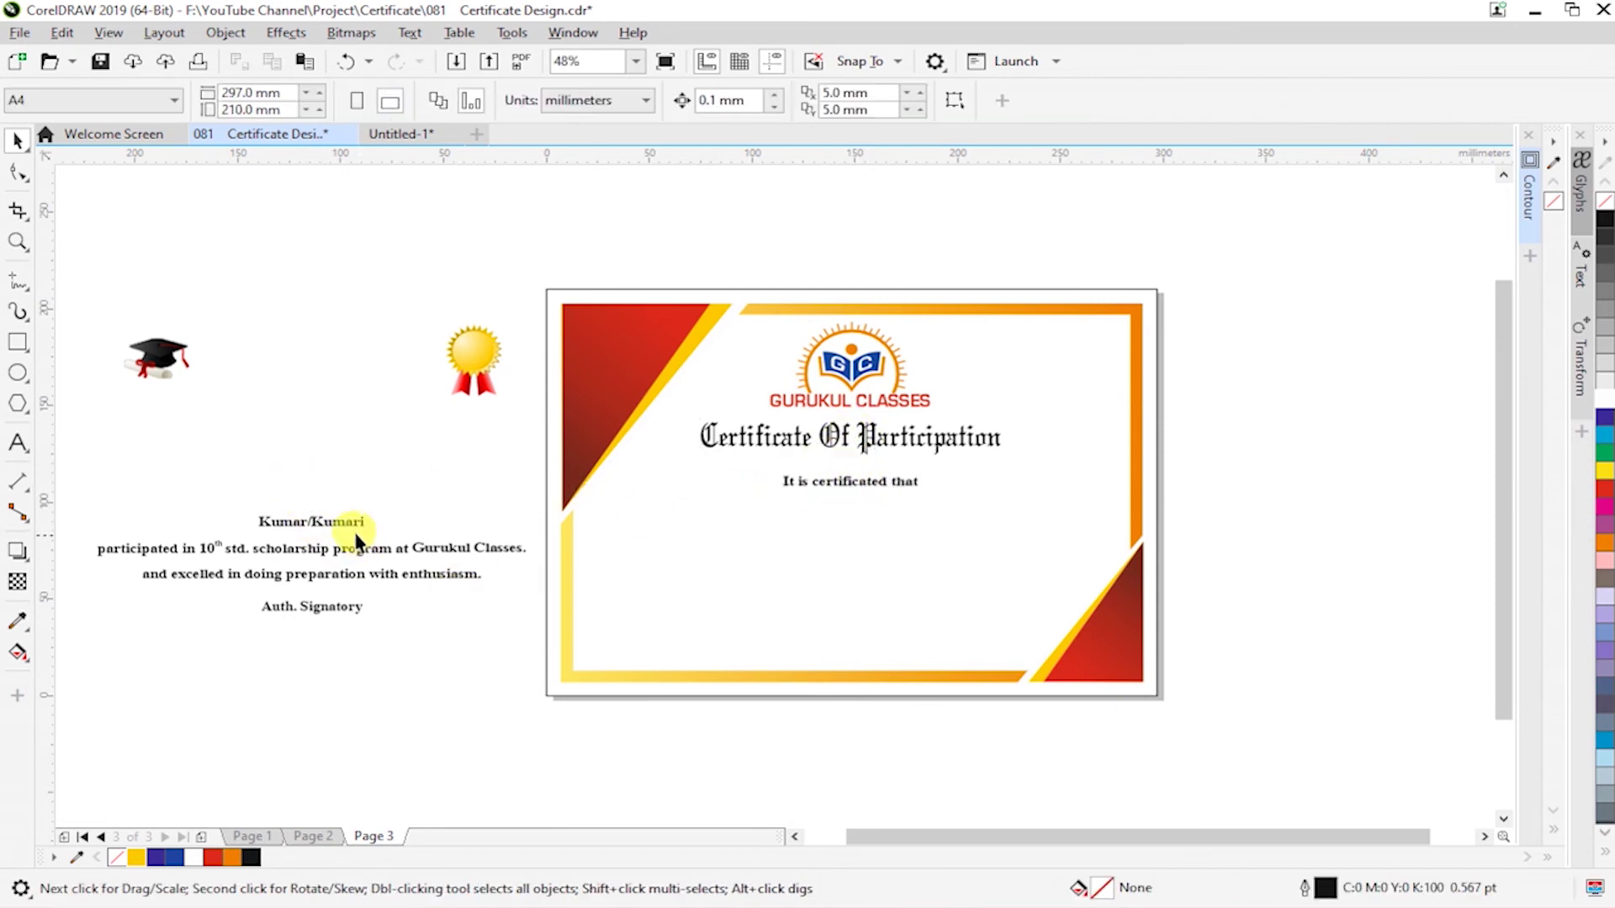
- Move the remaining text lines from the pasteboard onto the certificate
{"action": "left_click_drag", "start_coordinate": [461, 579], "coordinate": [462, 580]}
{"action": "left_click", "coordinate": [364, 580], "text": "shift"}
{"action": "mouse_move", "coordinate": [366, 597]}
{"action": "left_mouse_down"}
{"action": "mouse_move", "coordinate": [919, 584]}
{"action": "mouse_move", "coordinate": [994, 660]}
{"action": "left_mouse_up"}
{"action": "left_click", "coordinate": [900, 635]}
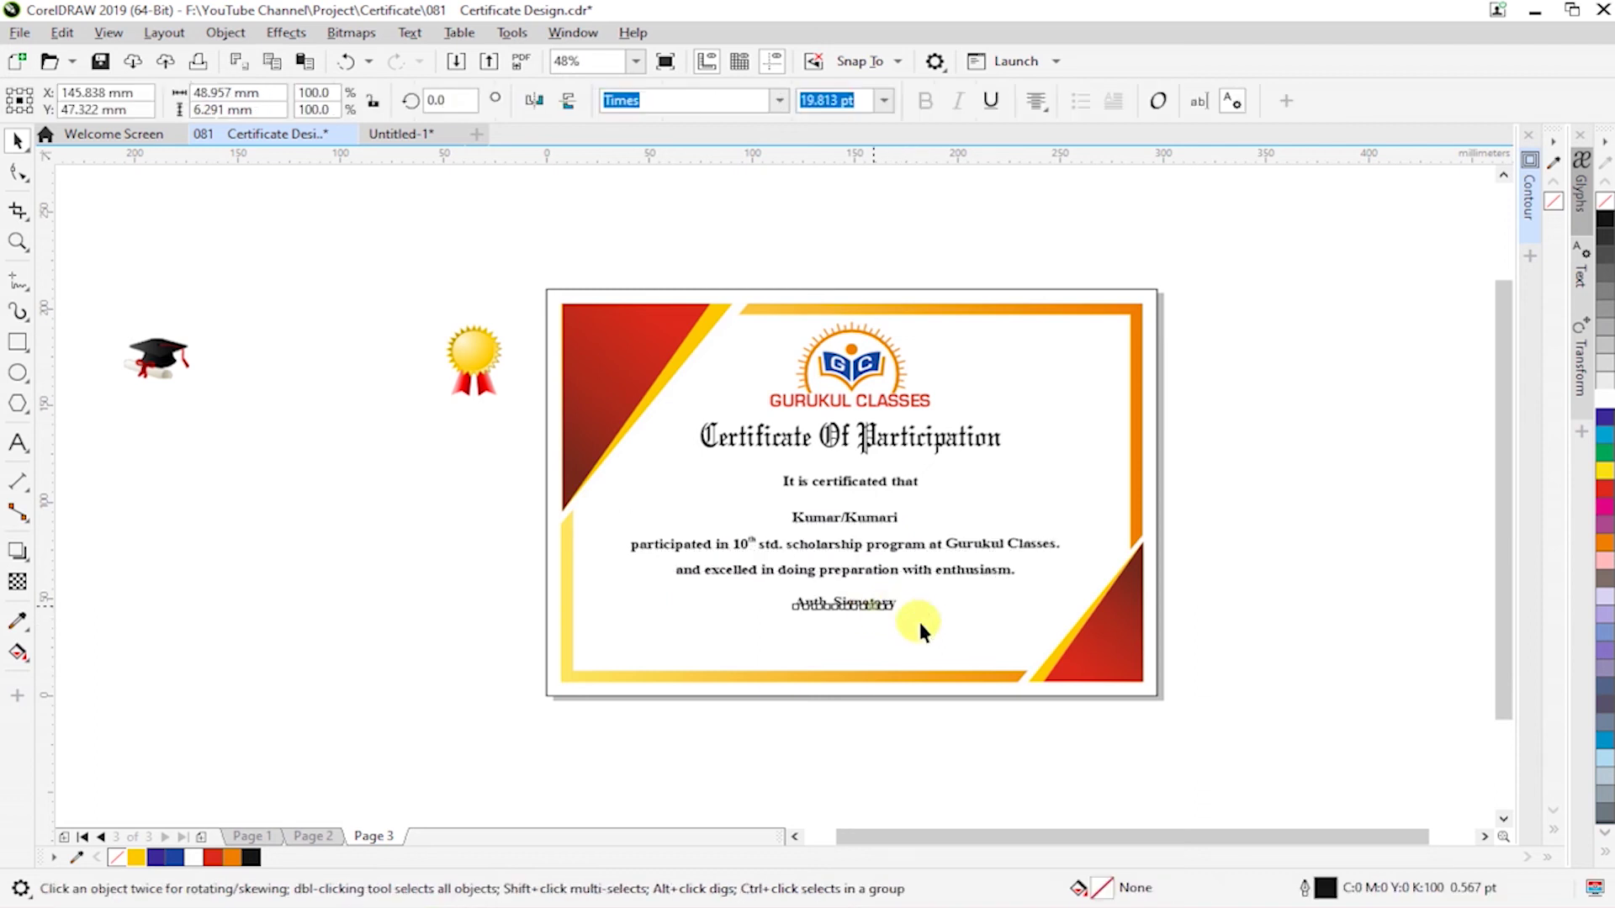
- Shift the Kumar/Kumari line toward the left side
{"action": "left_click", "coordinate": [1340, 655]}
{"action": "left_click", "coordinate": [941, 548]}
{"action": "left_click_drag", "start_coordinate": [865, 516], "coordinate": [714, 551]}
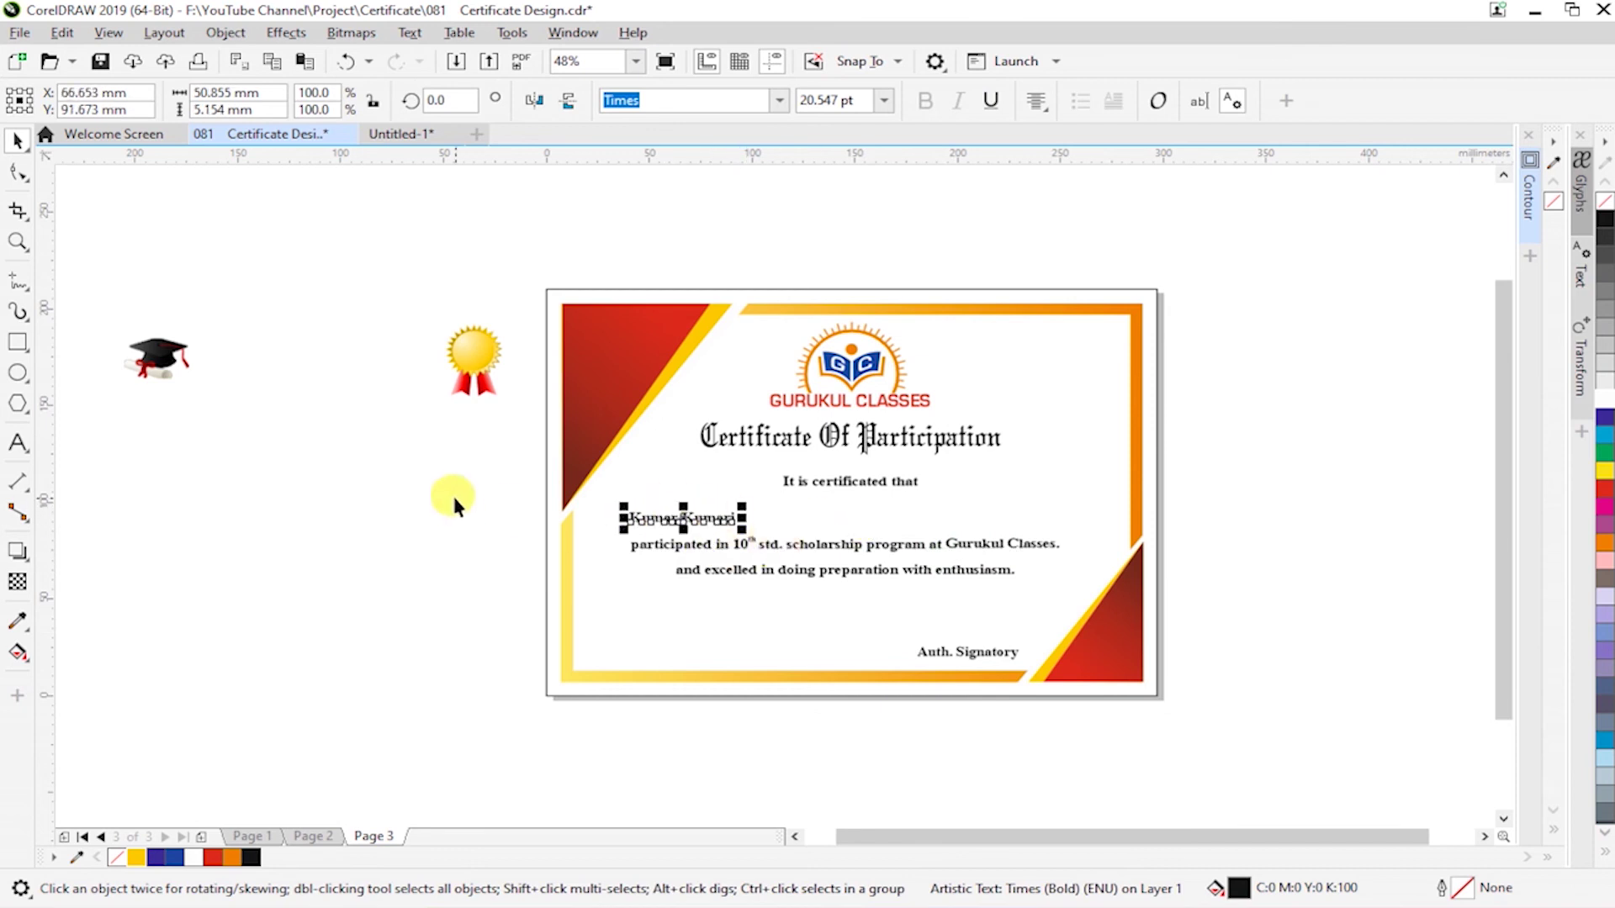
{"action": "left_click_drag", "start_coordinate": [826, 443], "coordinate": [829, 446]}
{"action": "left_click", "coordinate": [826, 437]}
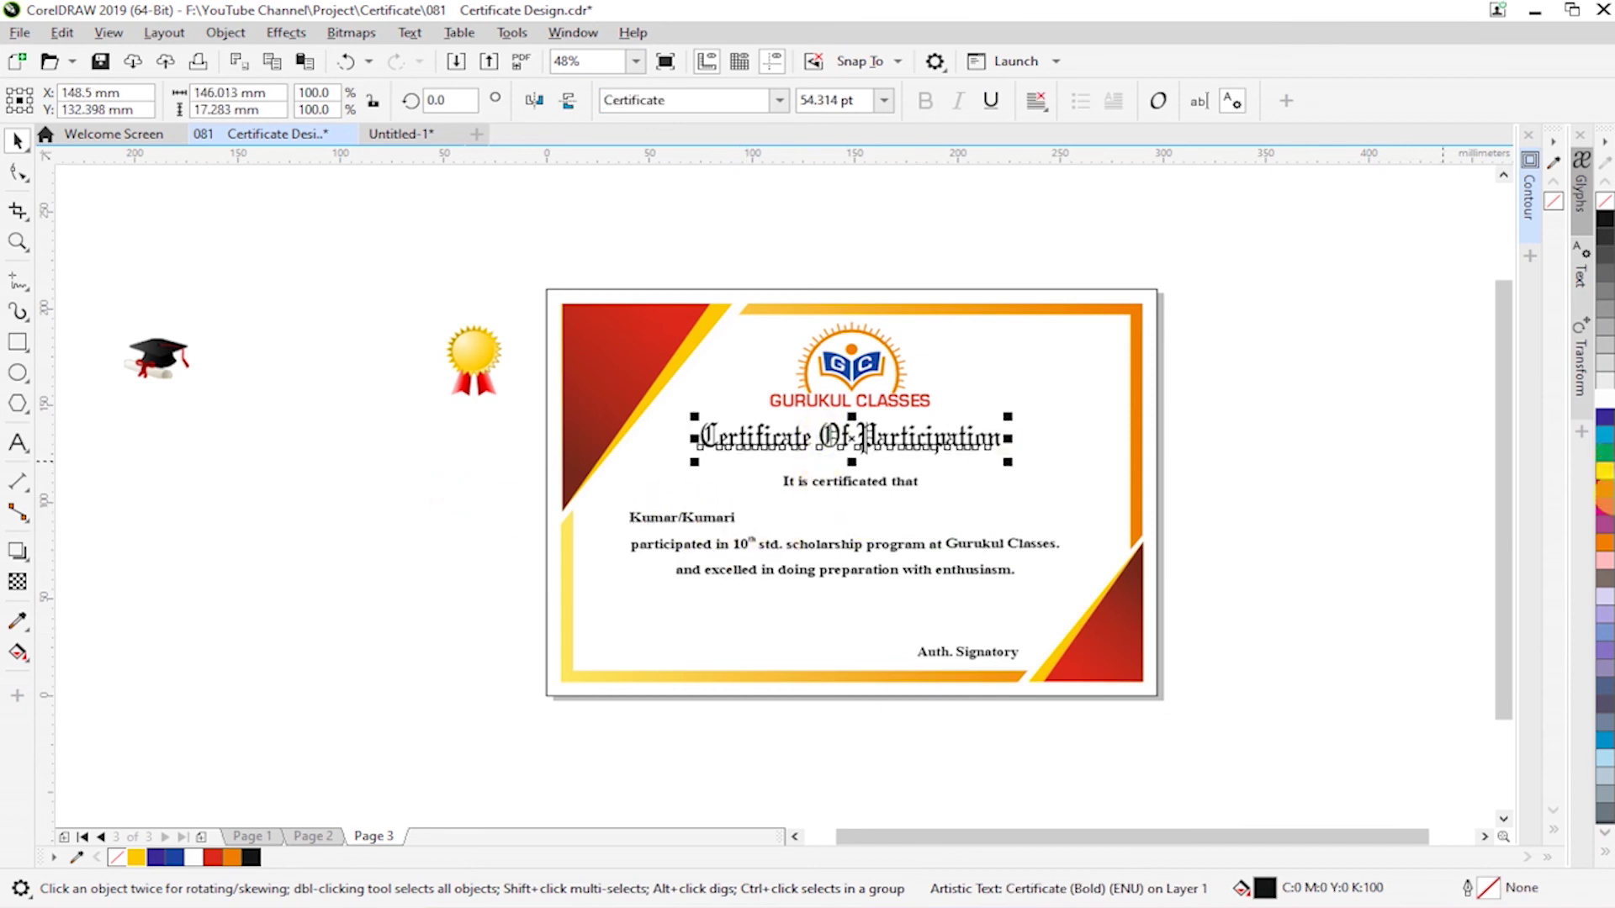
- Colour the Certificate Of Participation title red and nudge it slightly lower
{"action": "left_click", "coordinate": [1602, 492]}
{"action": "left_click", "coordinate": [1240, 481]}
{"action": "left_click_drag", "start_coordinate": [869, 450], "coordinate": [860, 490]}
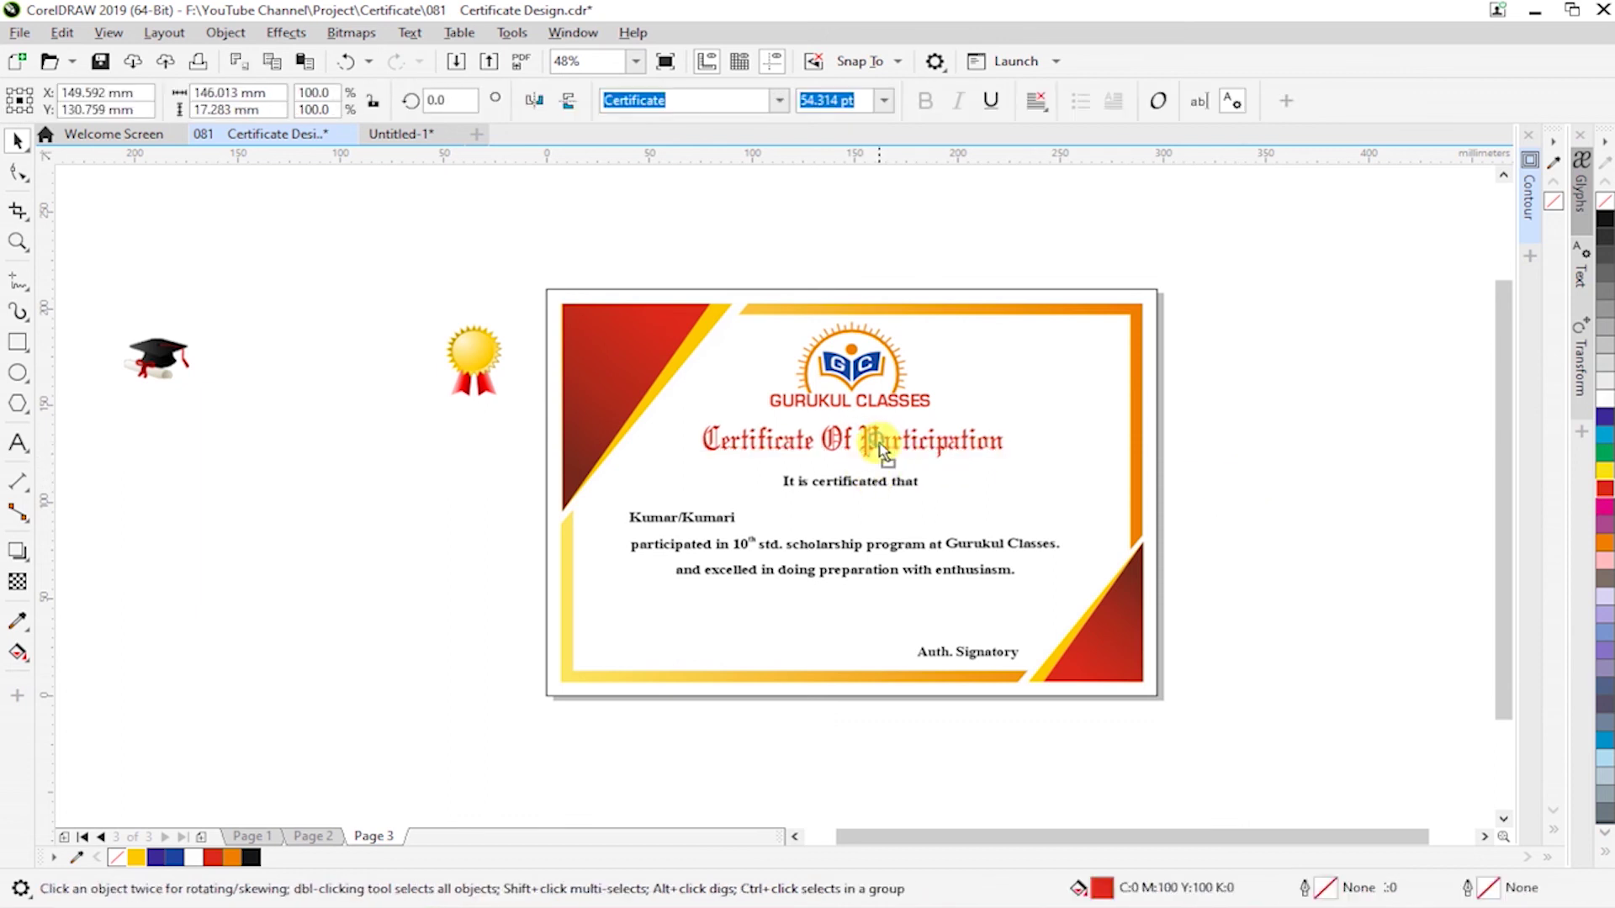
- Colour the body text lines and Auth. Signatory dark blue
{"action": "left_click", "coordinate": [860, 484]}
{"action": "left_click", "coordinate": [698, 517], "text": "shift"}
{"action": "left_click", "coordinate": [714, 546], "text": "shift"}
{"action": "left_click", "coordinate": [719, 570], "text": "shift"}
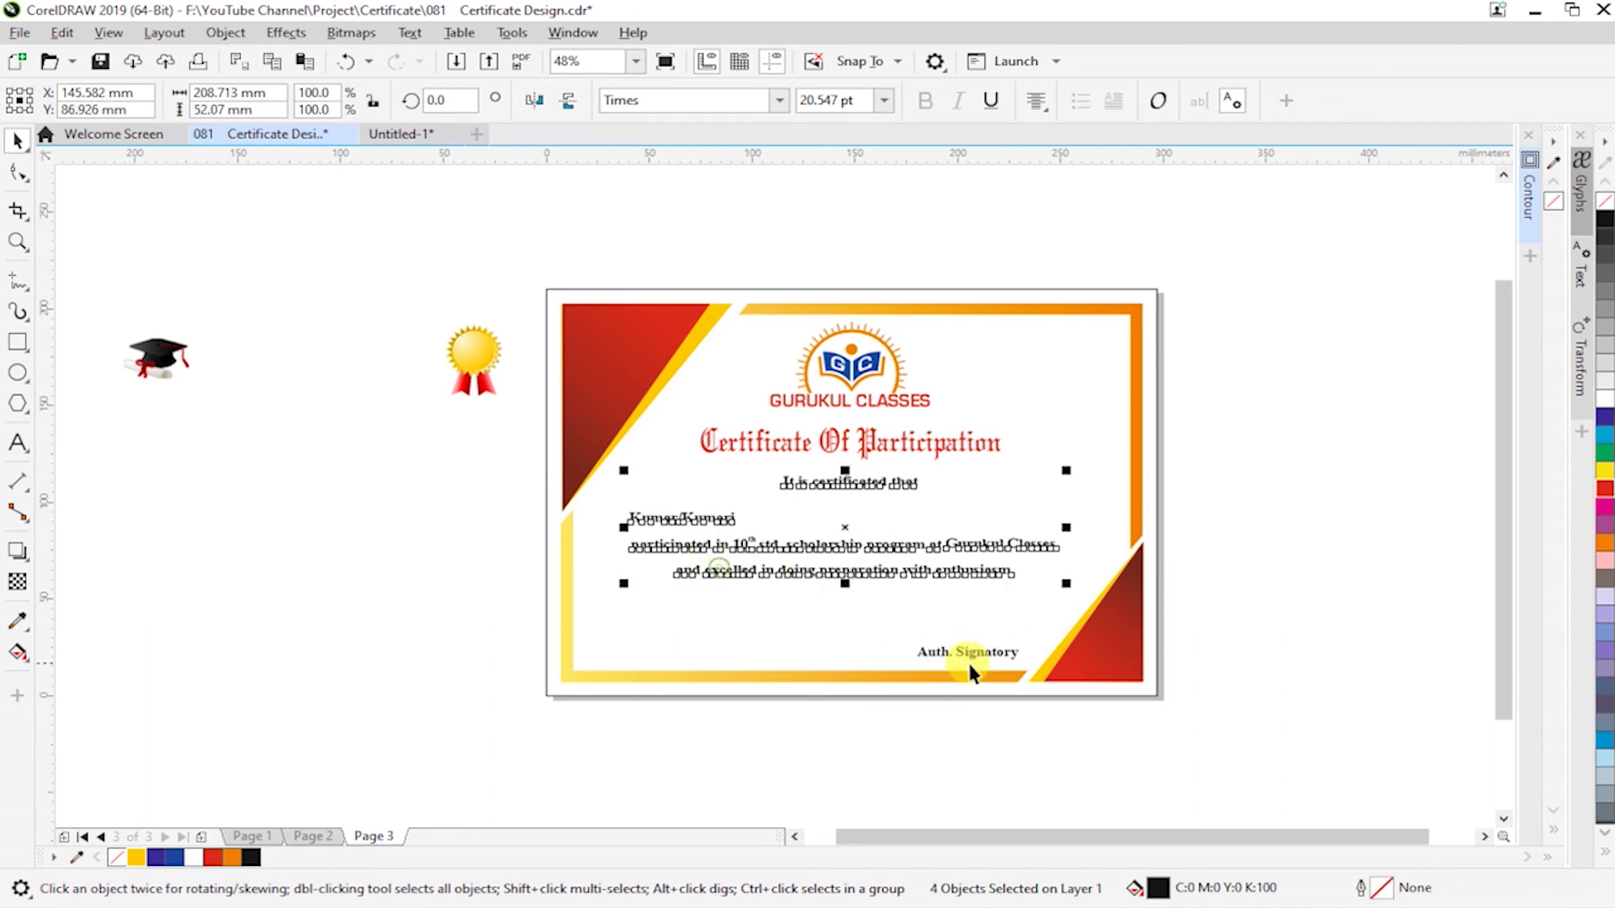
{"action": "left_click", "coordinate": [967, 653], "text": "shift"}
{"action": "left_click", "coordinate": [1602, 421]}
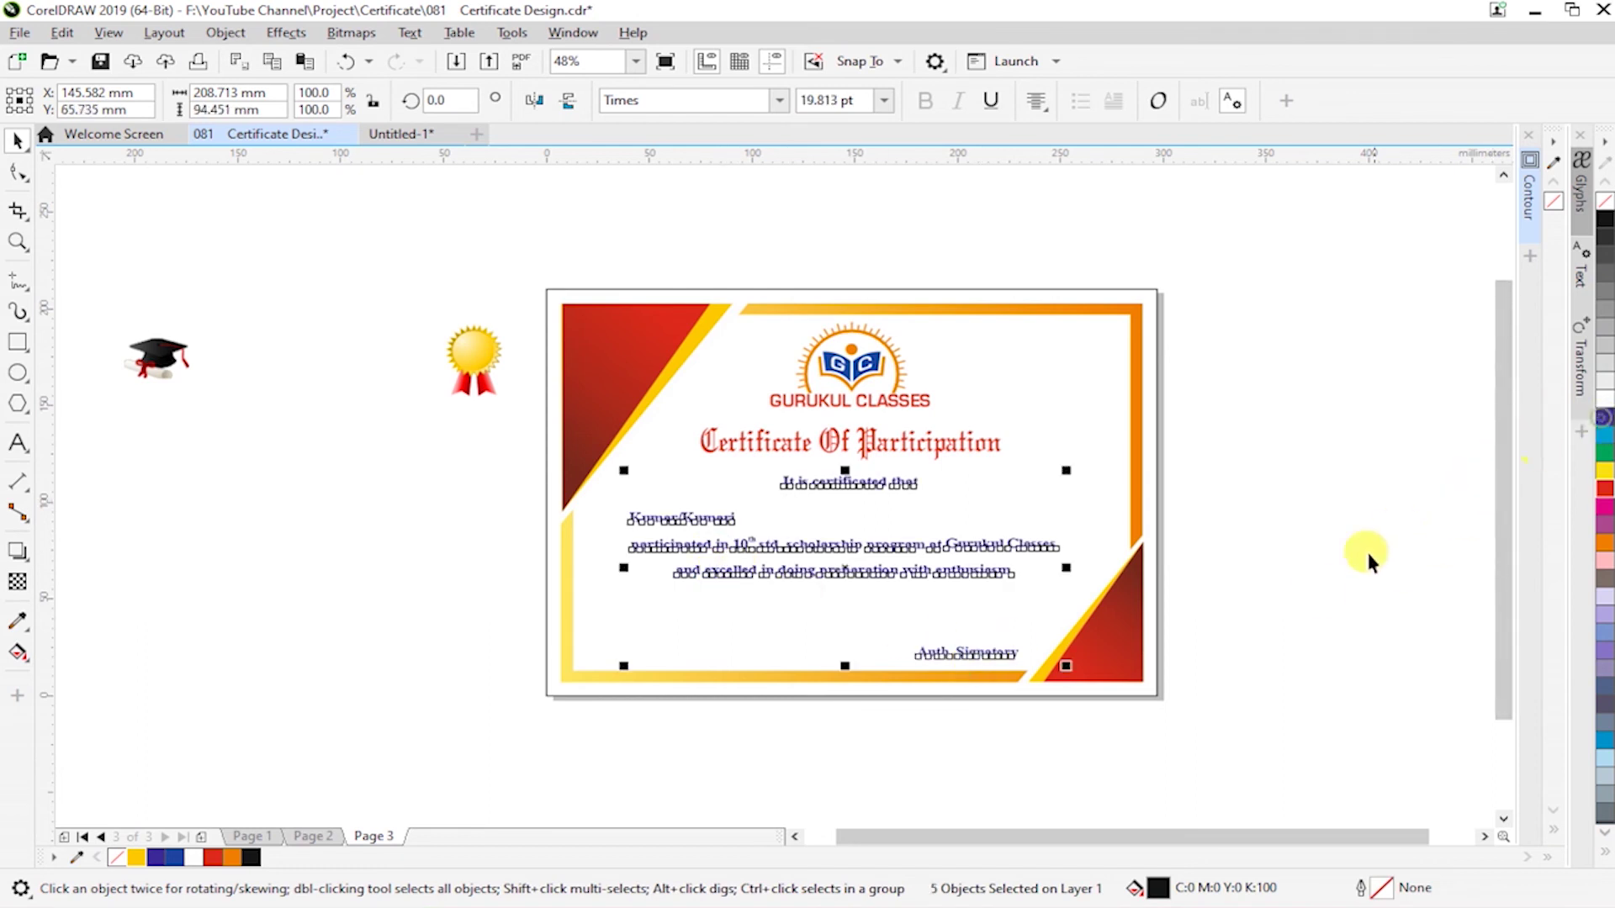
{"action": "left_click", "coordinate": [1362, 554]}
- Draw a straight freehand line after Kumar/Kumari with a 1.0 pt outline
{"action": "key", "text": "z"}
{"action": "left_click_drag", "start_coordinate": [534, 414], "coordinate": [1254, 695]}
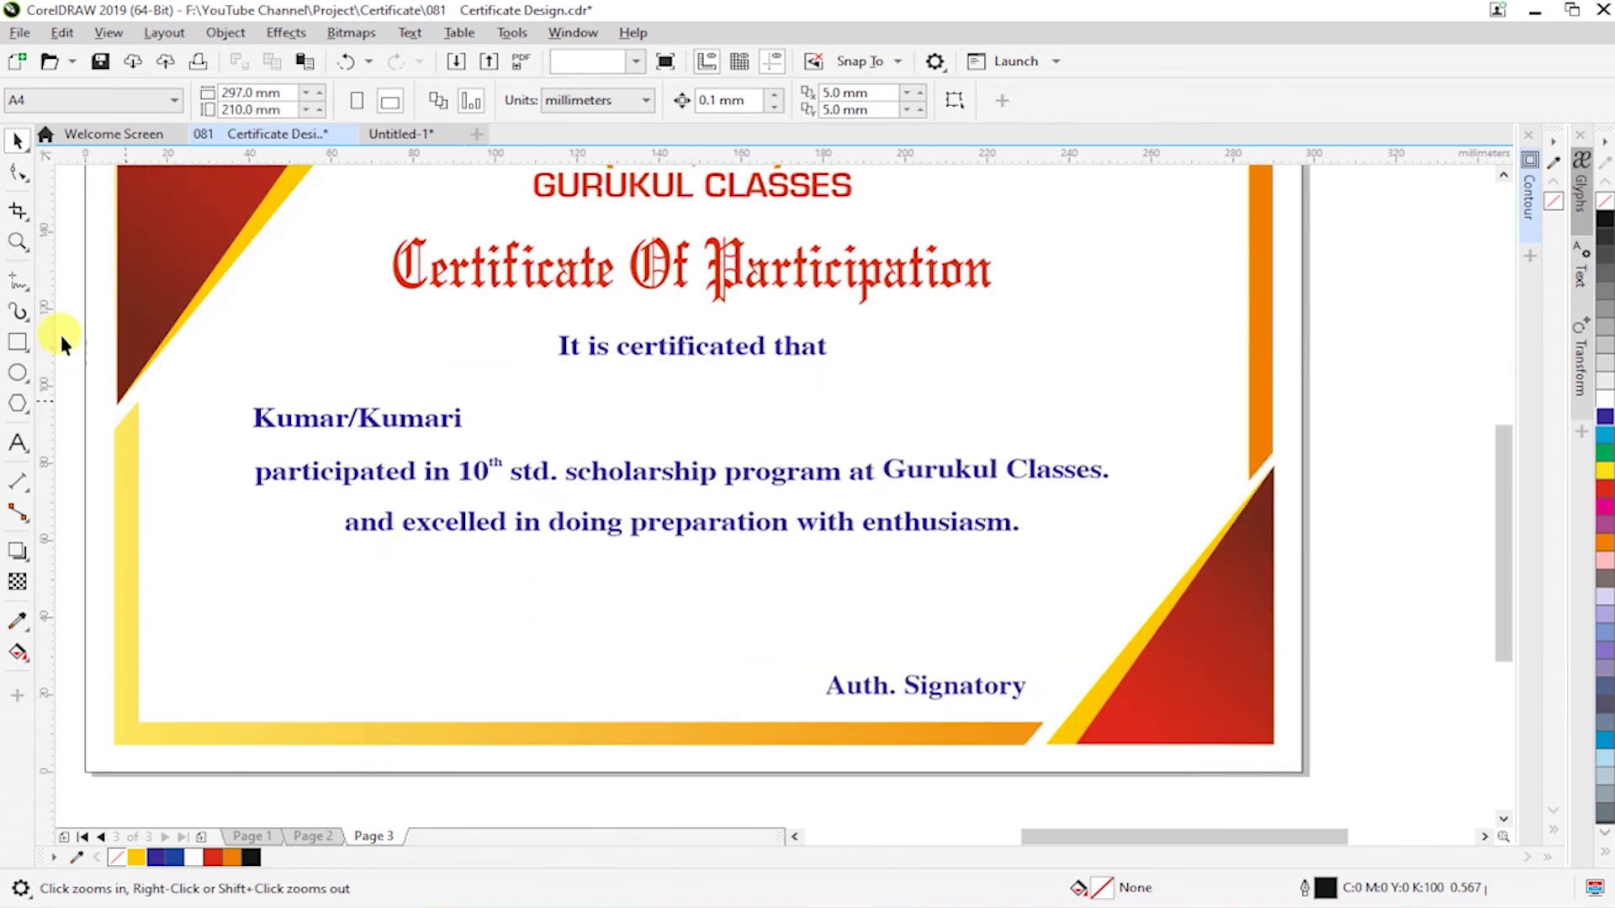
{"action": "left_click", "coordinate": [17, 282]}
{"action": "left_click", "coordinate": [467, 426]}
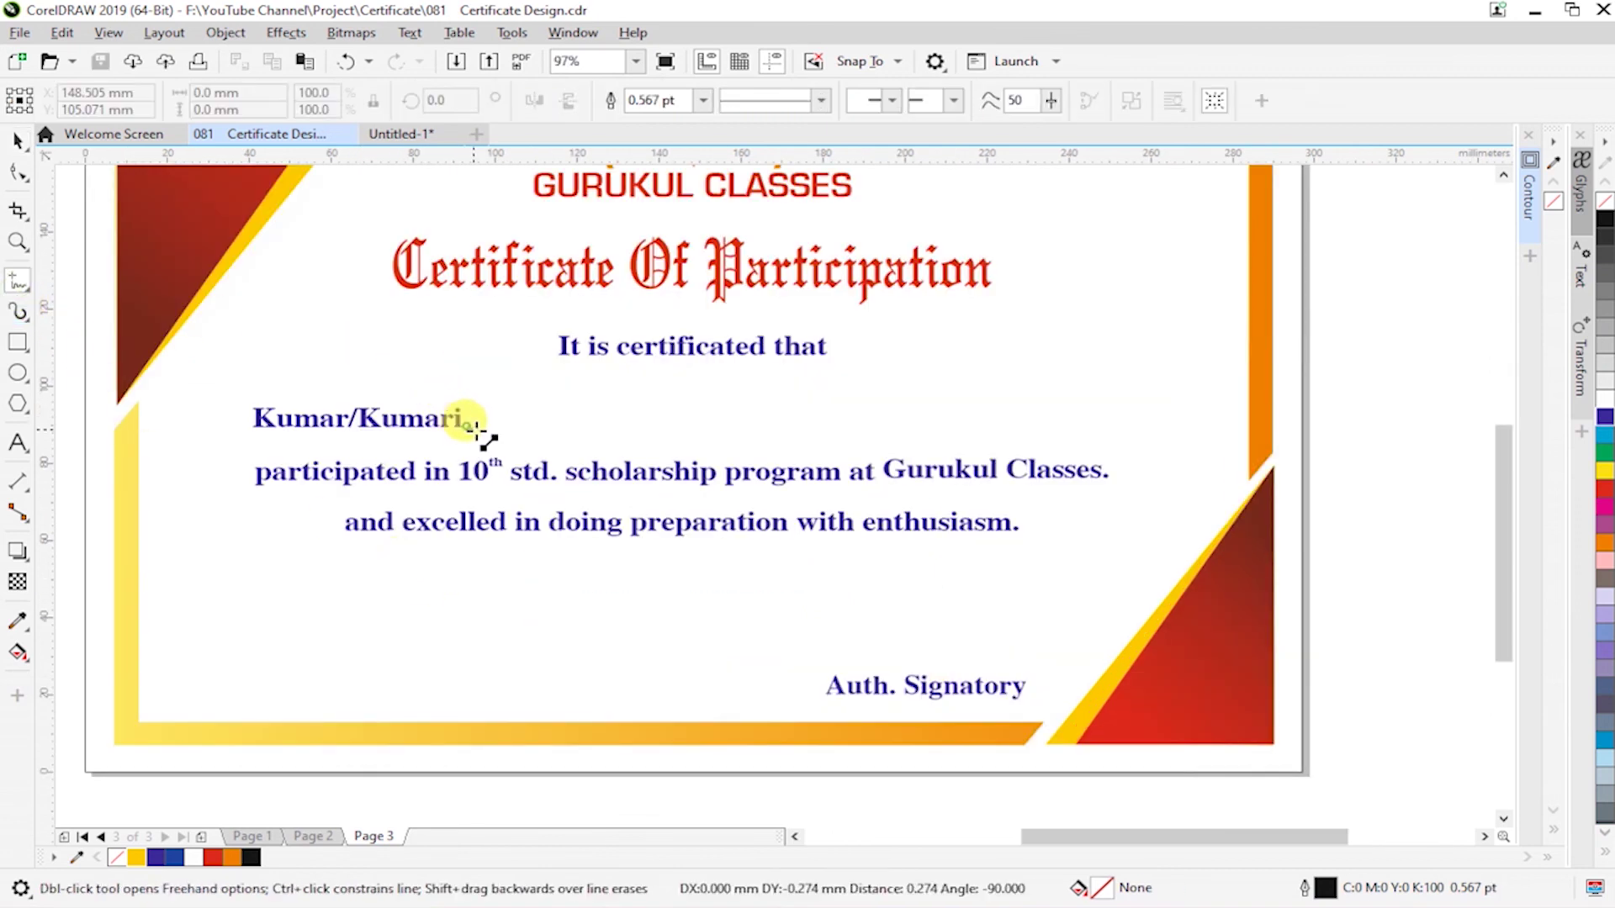
{"action": "left_click", "coordinate": [1179, 473], "text": "ctrl"}
{"action": "key", "text": "space"}
{"action": "type", "text": "1.0"}
{"action": "key", "text": "Return"}
- Colour the underline blue and centre the Kumar/Kumari row on the page
{"action": "right_click", "coordinate": [1602, 416]}
{"action": "left_click", "coordinate": [331, 418], "text": "shift"}
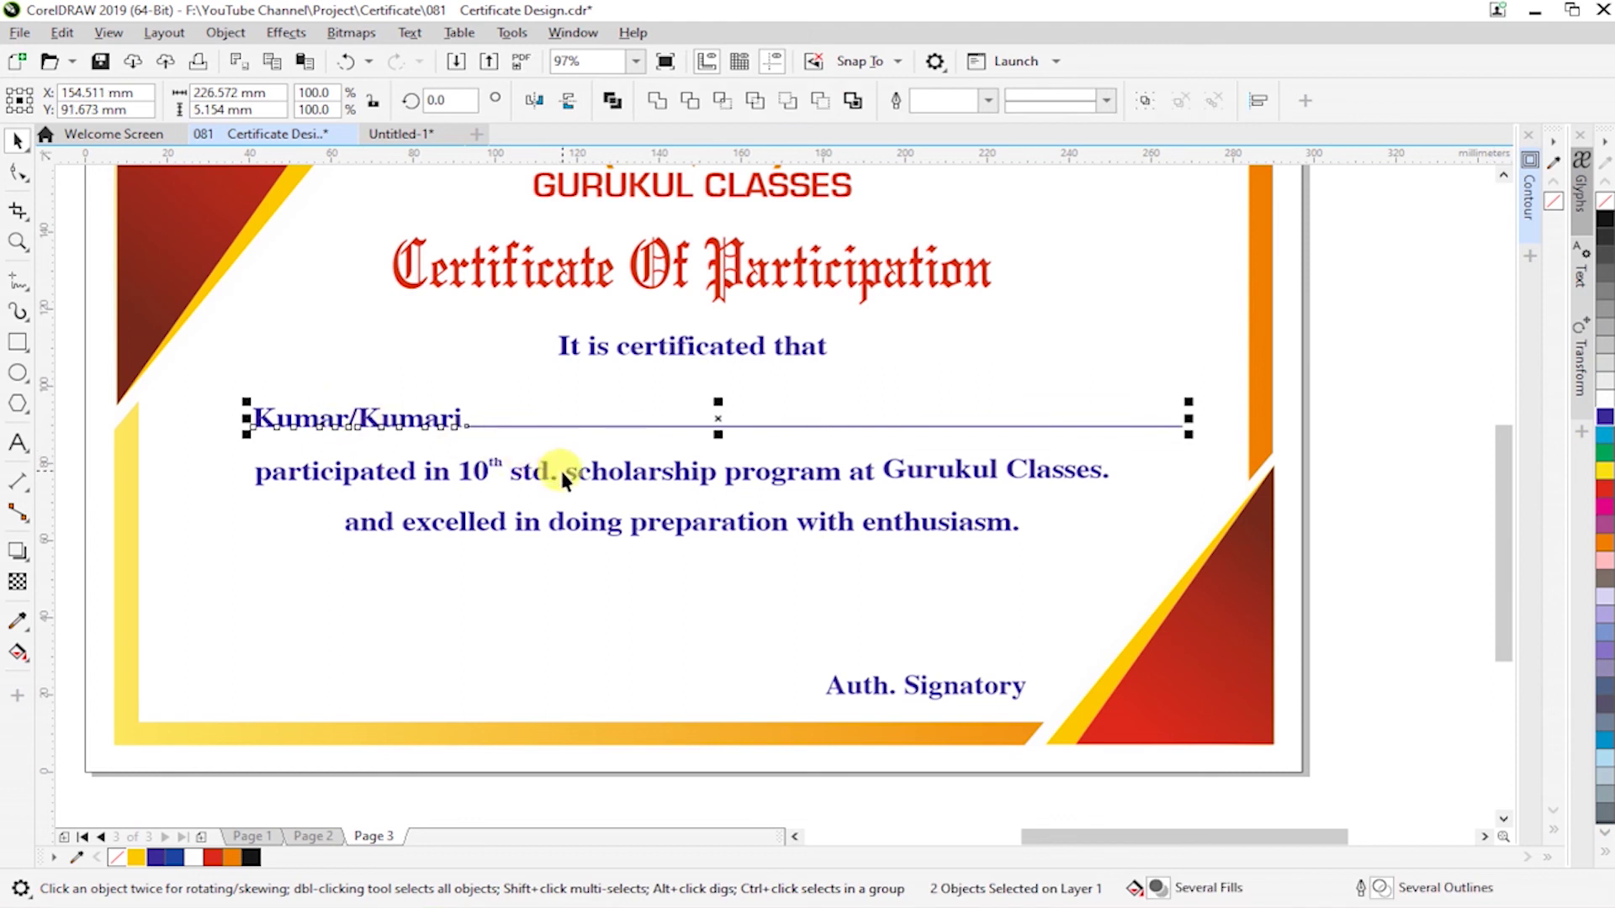
{"action": "left_click", "coordinate": [607, 770]}
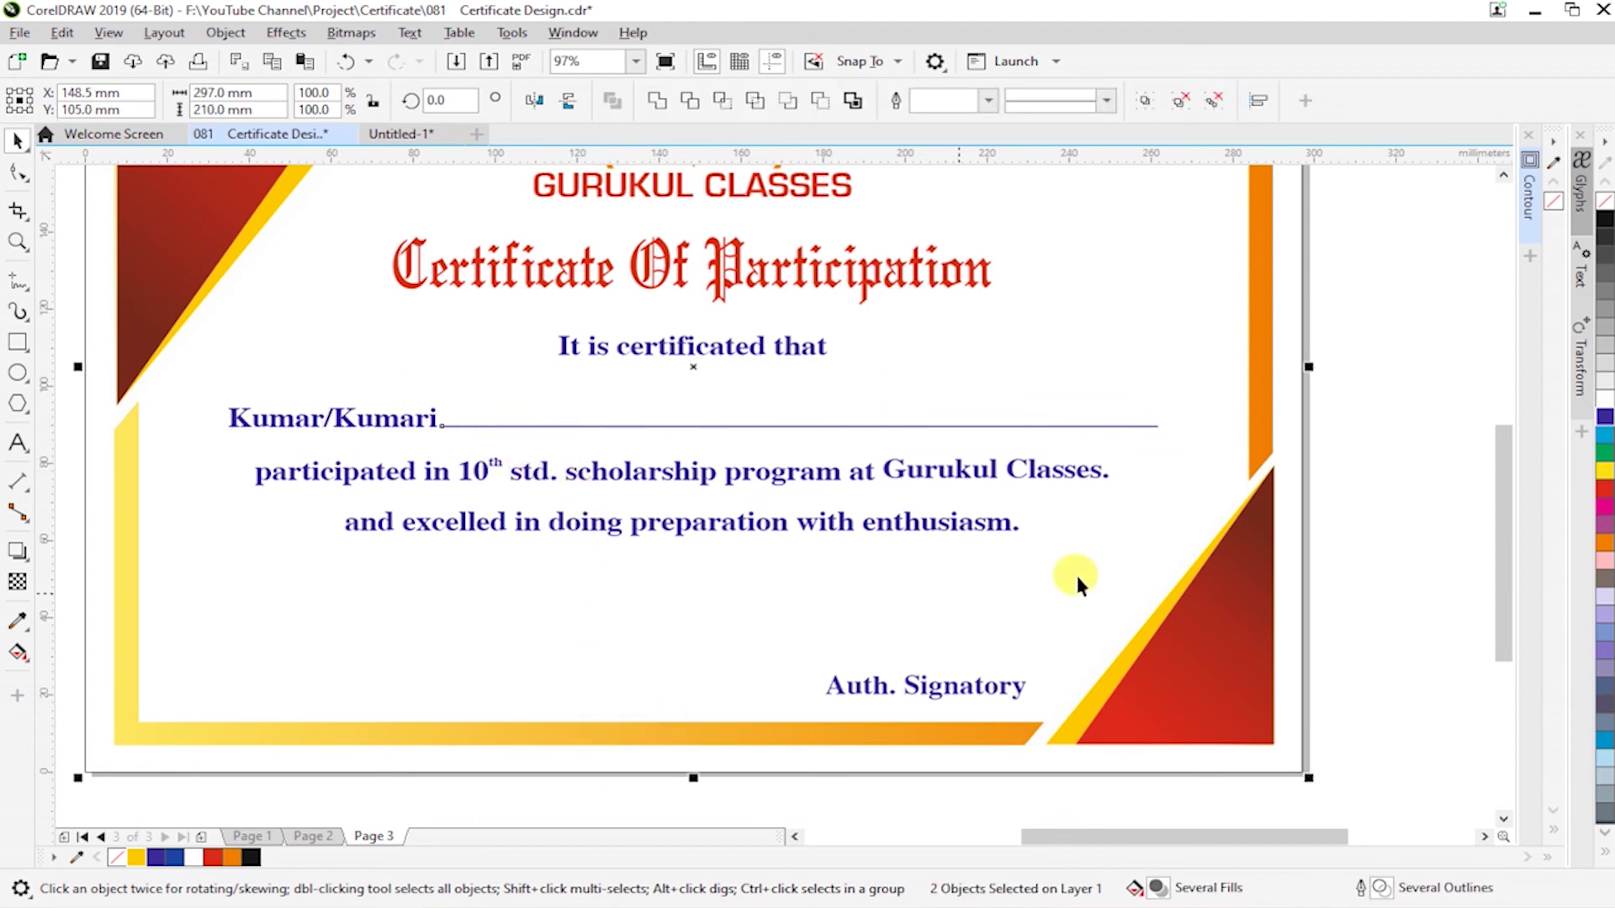
{"action": "left_click", "coordinate": [1334, 533]}
{"action": "scroll", "coordinate": [1070, 468], "scroll_direction": "down", "scroll_amount": 2}
- Zoom to fit the whole certificate and save the document with Ctrl+S
{"action": "key", "text": "z"}
{"action": "left_click_drag", "start_coordinate": [595, 212], "coordinate": [1318, 683]}
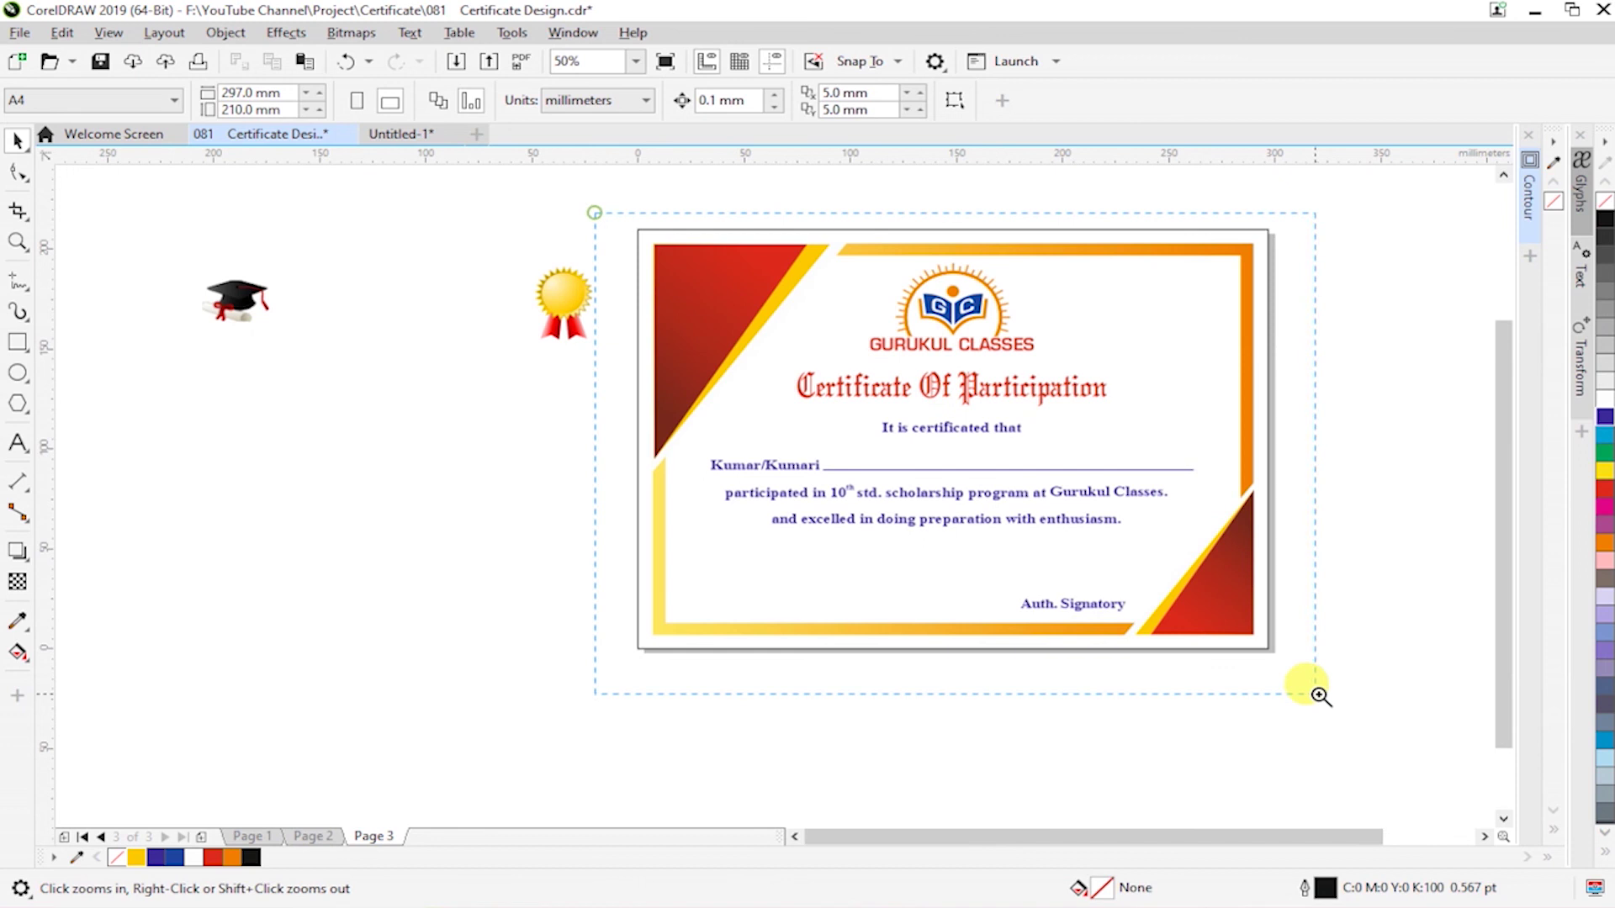
{"action": "key", "text": "ctrl+s"}
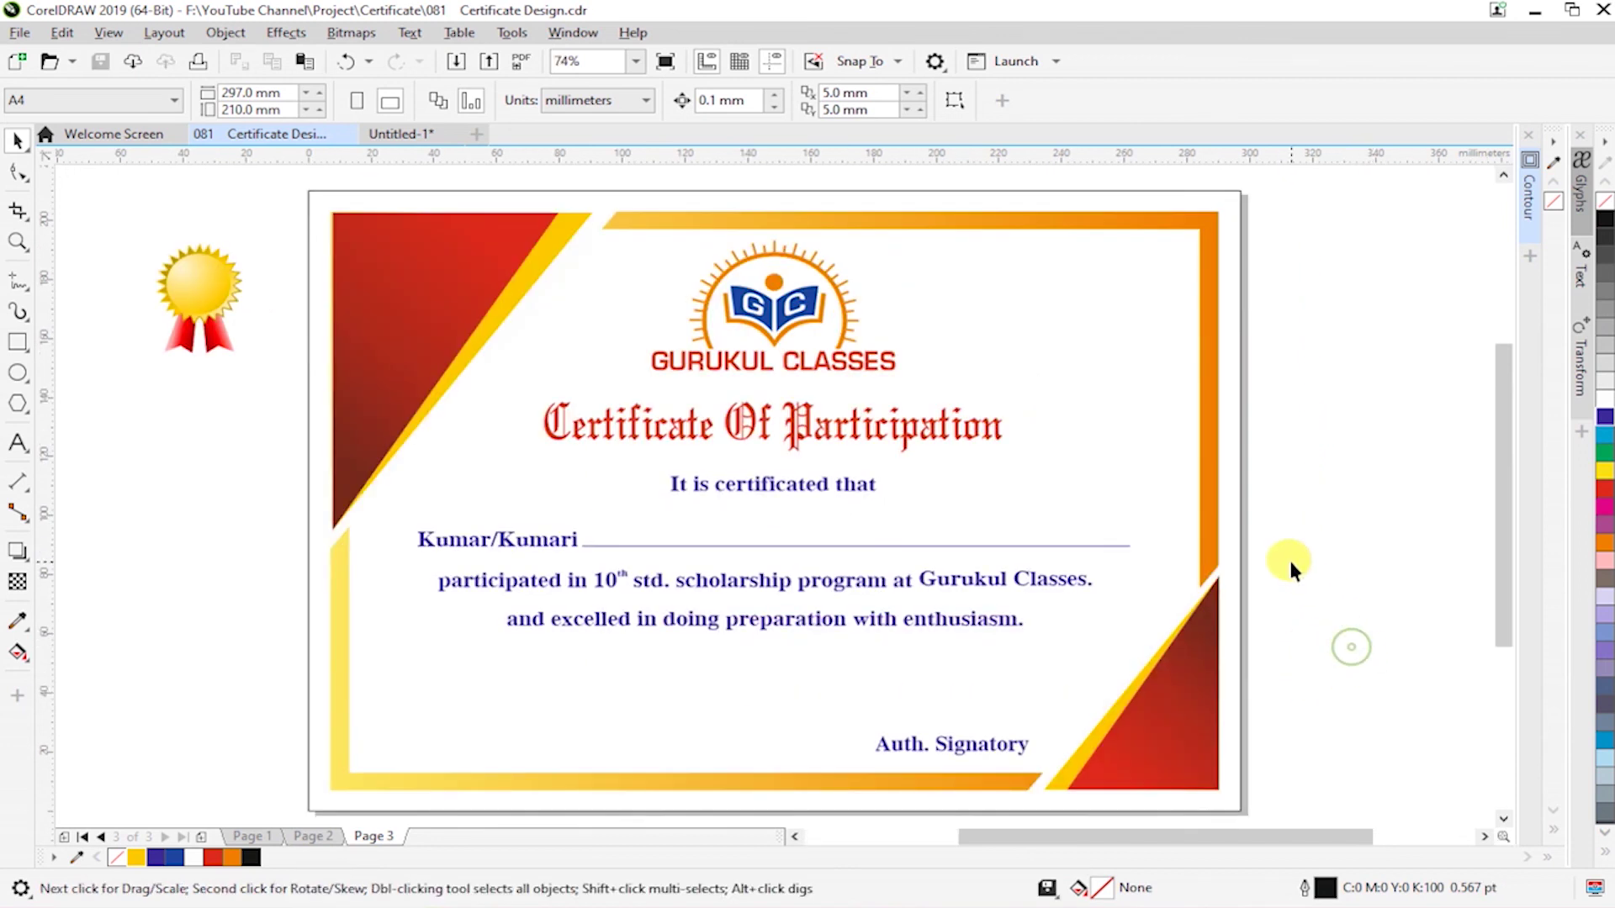
- Place the medal image at the certificate's lower-left corner
{"action": "right_click", "coordinate": [1216, 504]}
{"action": "left_click_drag", "start_coordinate": [362, 307], "coordinate": [1380, 674]}
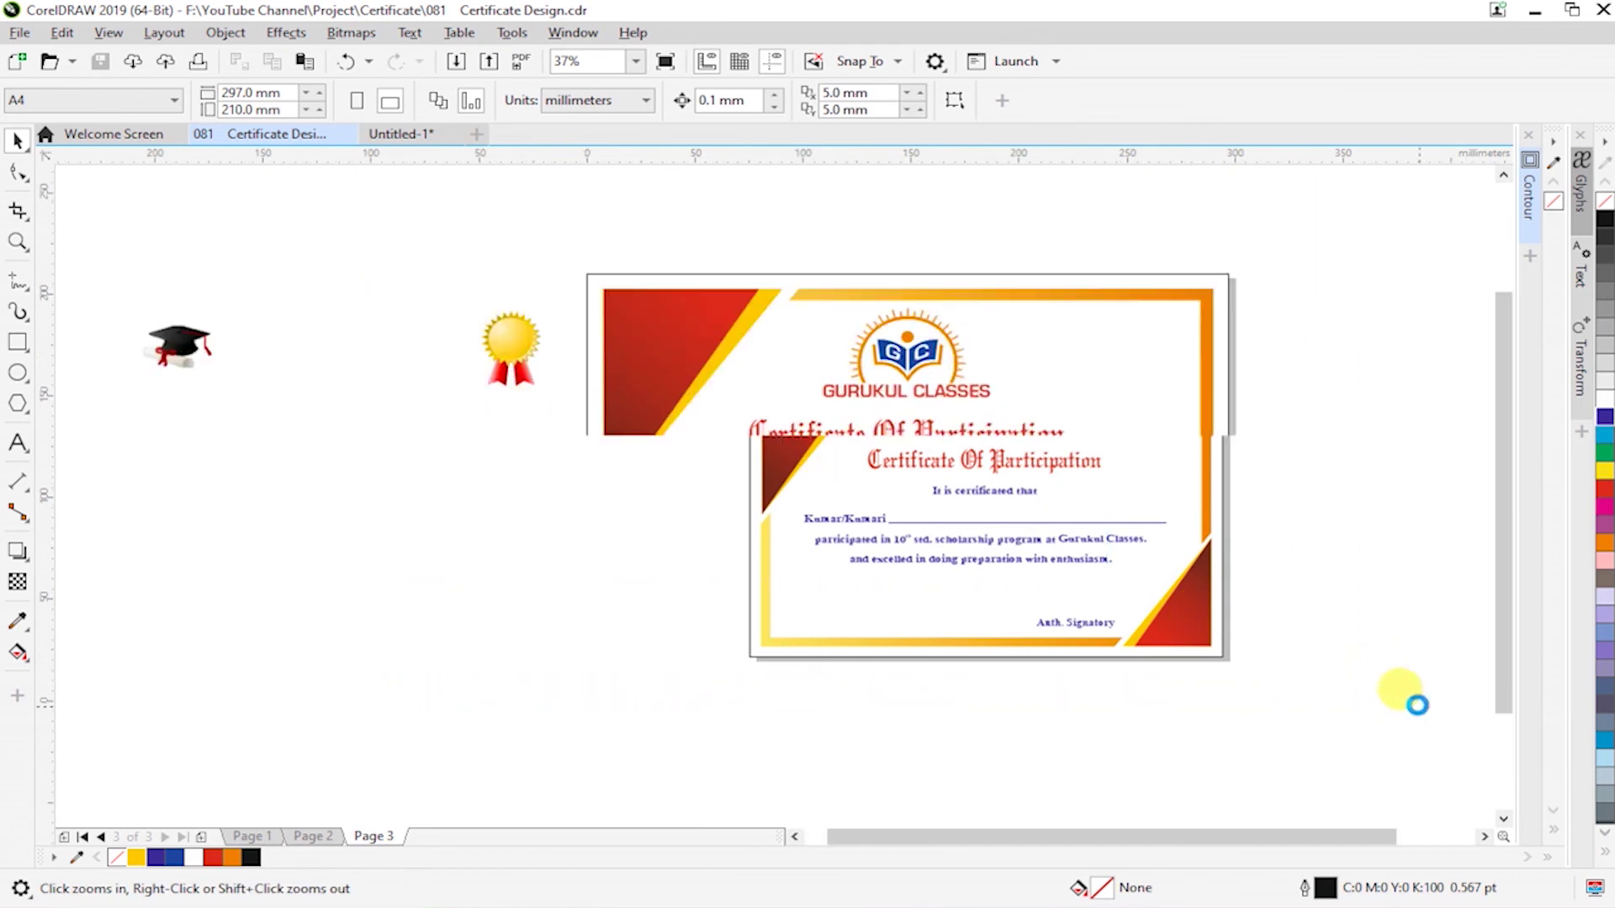
{"action": "left_click", "coordinate": [519, 341]}
{"action": "mouse_move", "coordinate": [521, 337]}
{"action": "left_mouse_down"}
{"action": "mouse_move", "coordinate": [706, 618]}
{"action": "mouse_move", "coordinate": [688, 621]}
{"action": "left_mouse_up"}
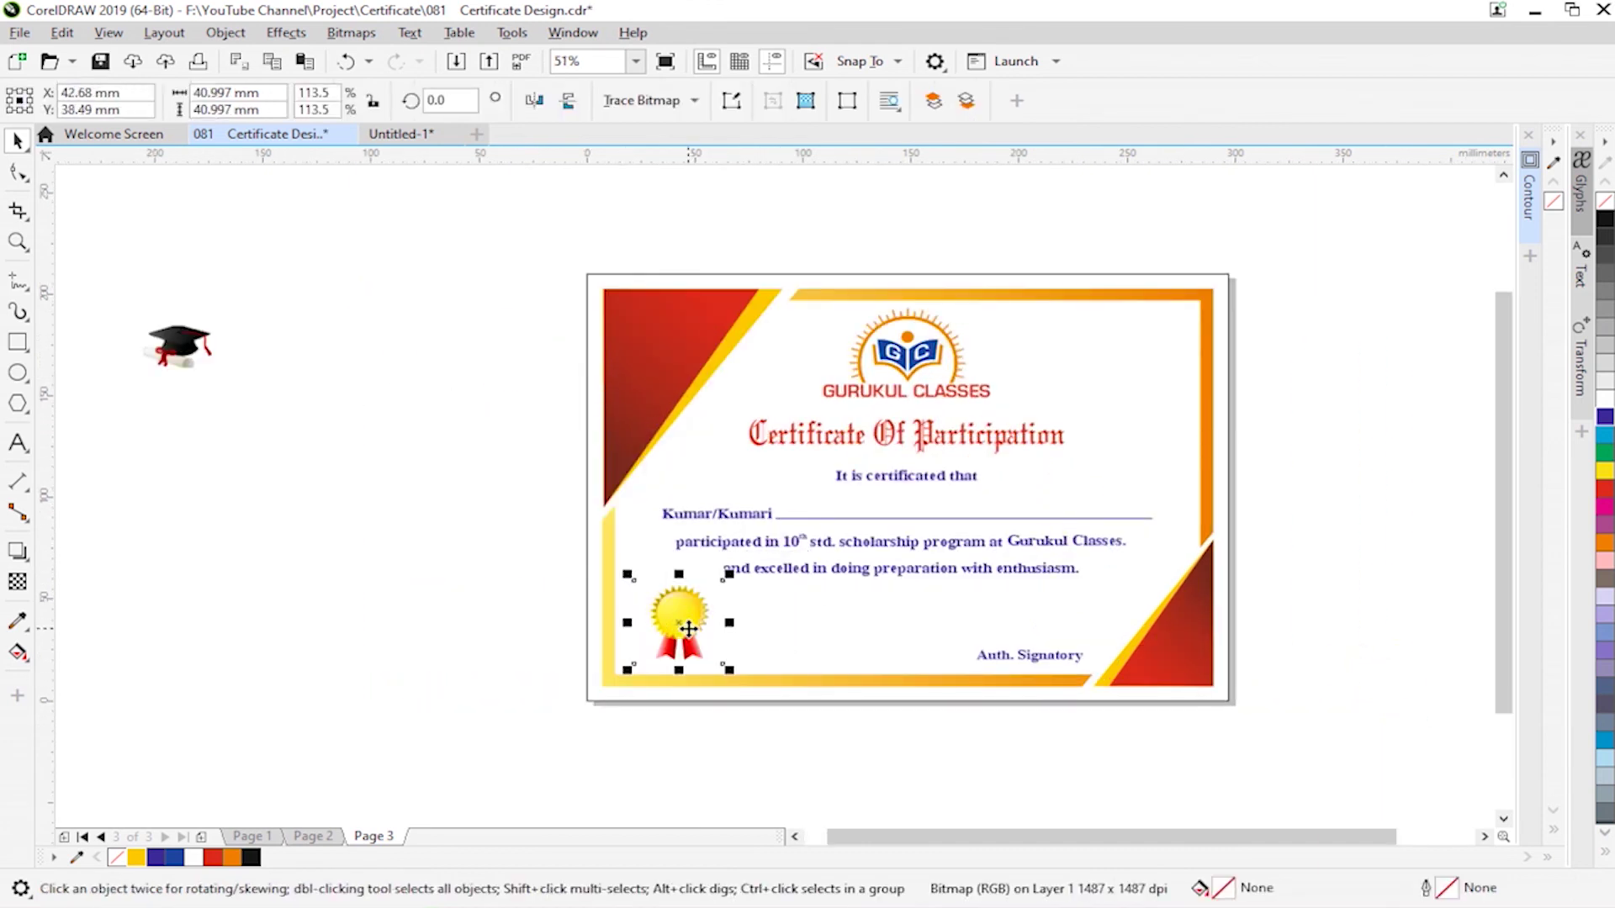
- Move the graduation cap to the top-right corner and enlarge it slightly
{"action": "left_click", "coordinate": [162, 432]}
{"action": "mouse_move", "coordinate": [173, 345]}
{"action": "left_mouse_down"}
{"action": "mouse_move", "coordinate": [1166, 341]}
{"action": "mouse_move", "coordinate": [1152, 334]}
{"action": "left_mouse_up"}
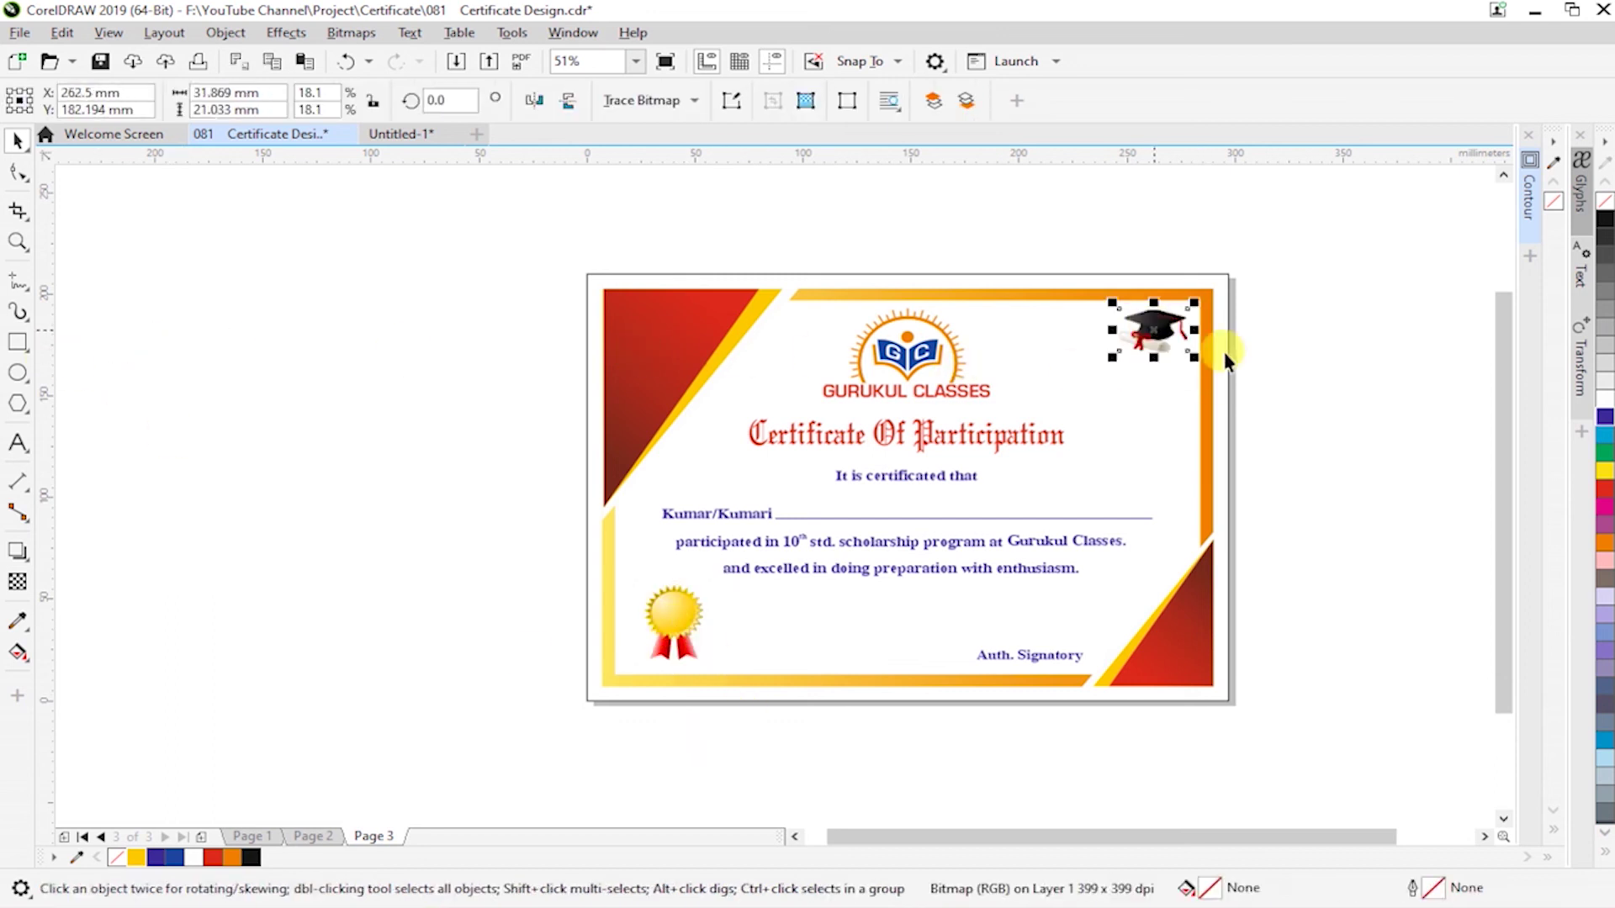
{"action": "left_click", "coordinate": [1290, 370]}
{"action": "left_click", "coordinate": [1173, 340]}
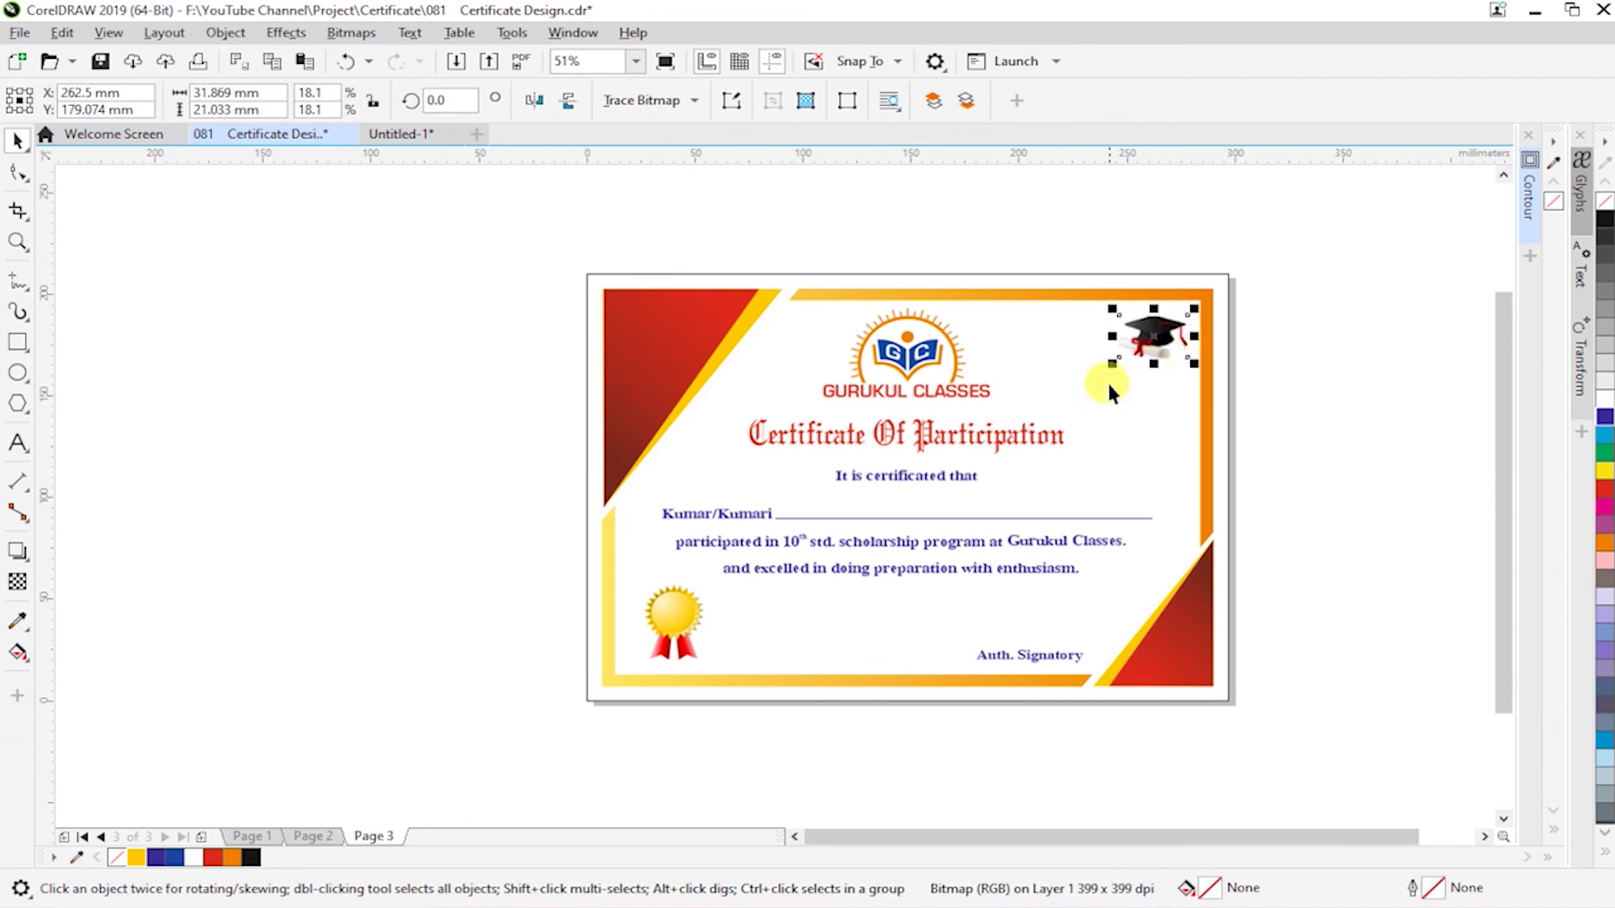
{"action": "left_click_drag", "start_coordinate": [1109, 360], "coordinate": [1107, 378]}
{"action": "left_click", "coordinate": [1268, 421]}
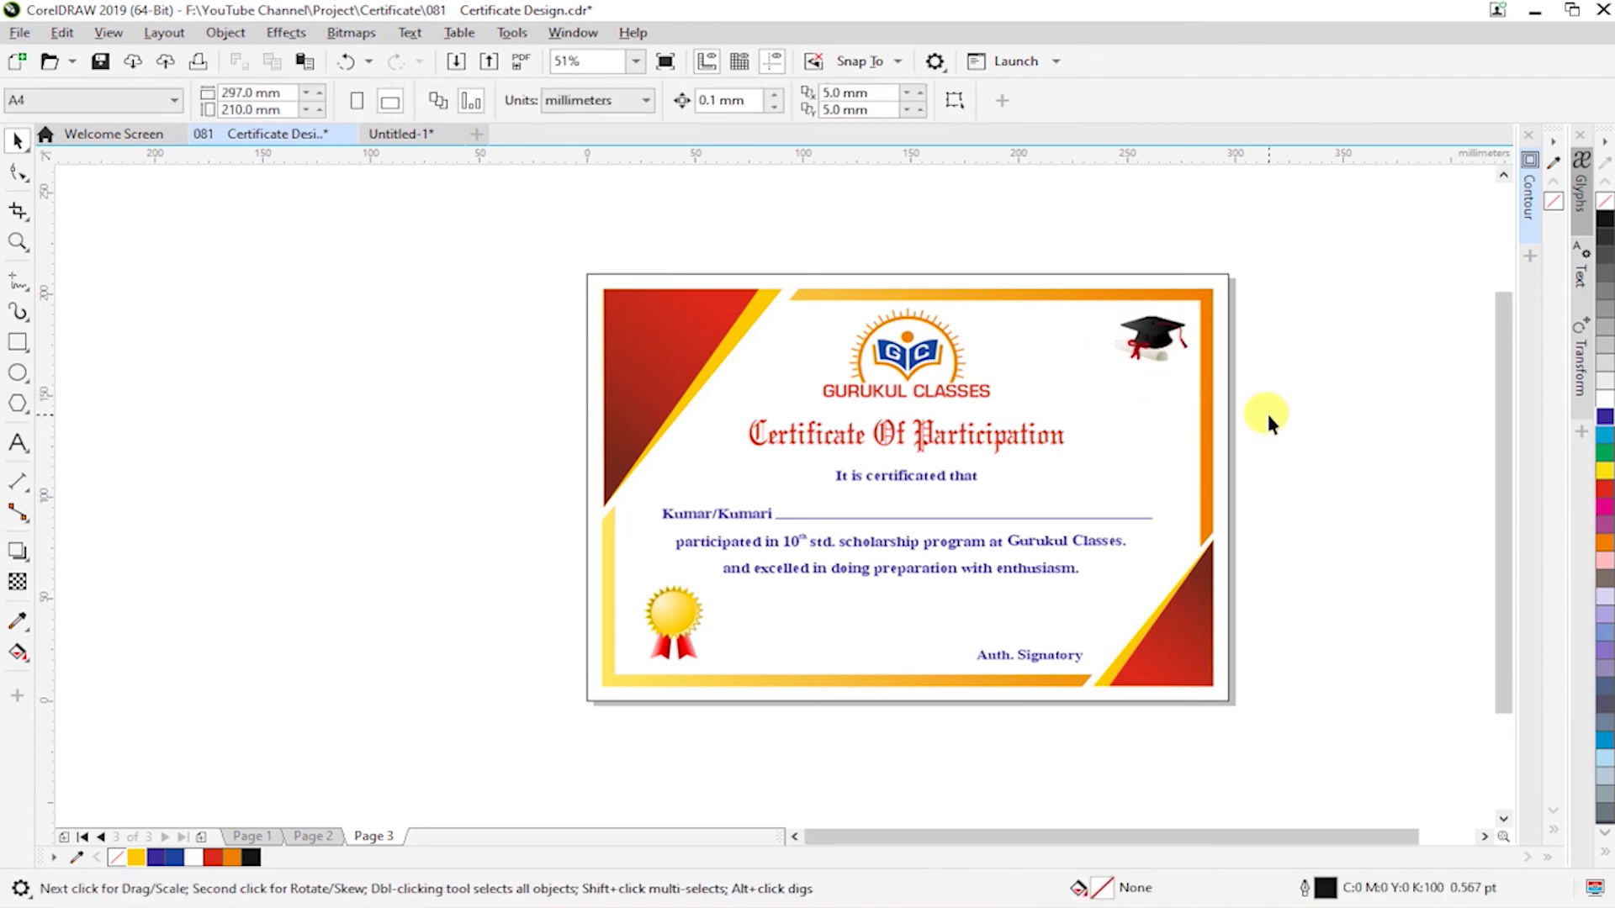
{"action": "key", "text": "z"}
{"action": "left_click_drag", "start_coordinate": [544, 263], "coordinate": [1351, 707]}
{"action": "left_click", "coordinate": [1257, 508]}
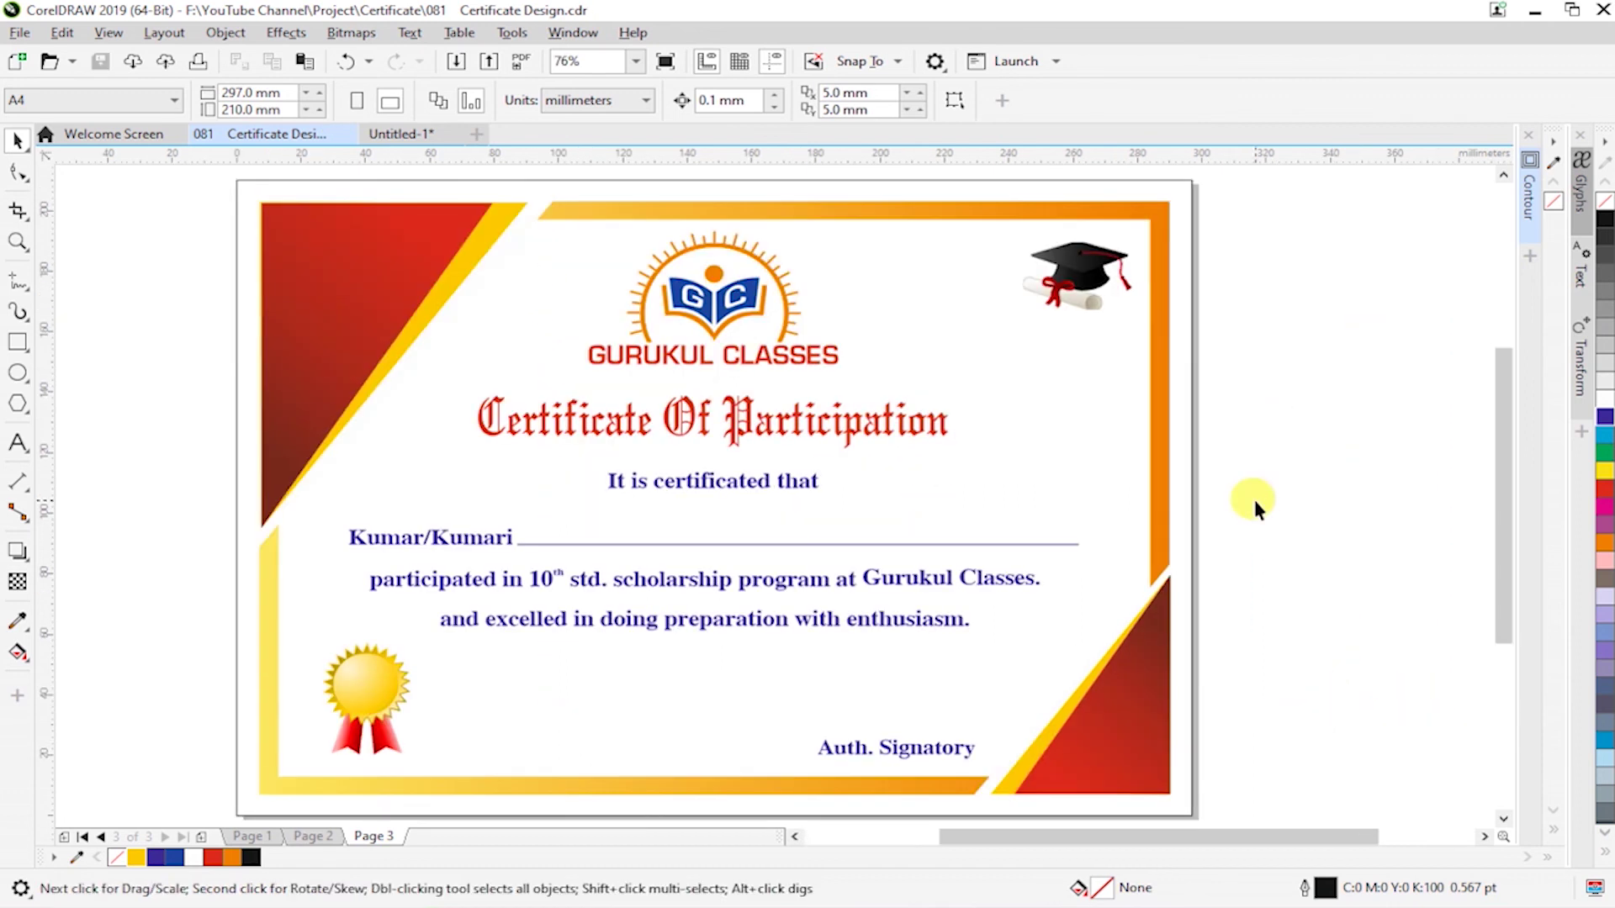